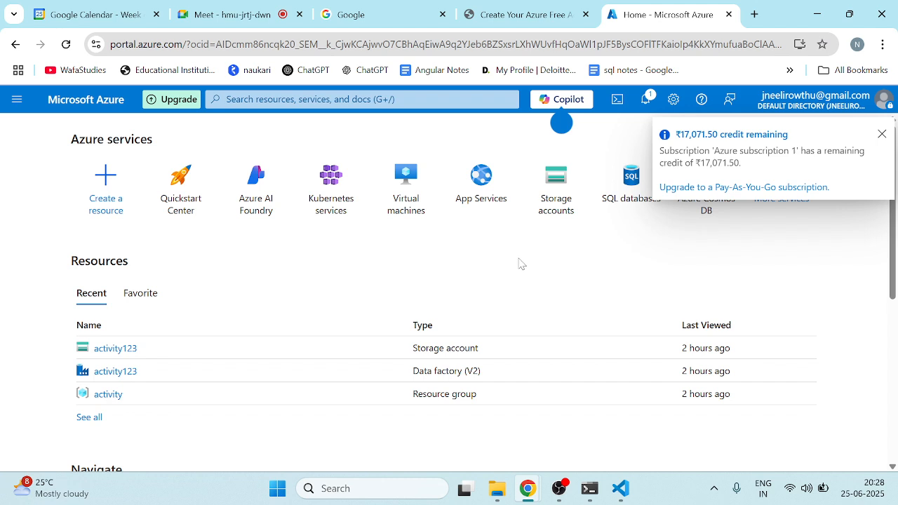
Step: Dismiss the credit notification, find the Microsoft Resource group offering in the marketplace, and start creating a resource group
left_click(882, 135)
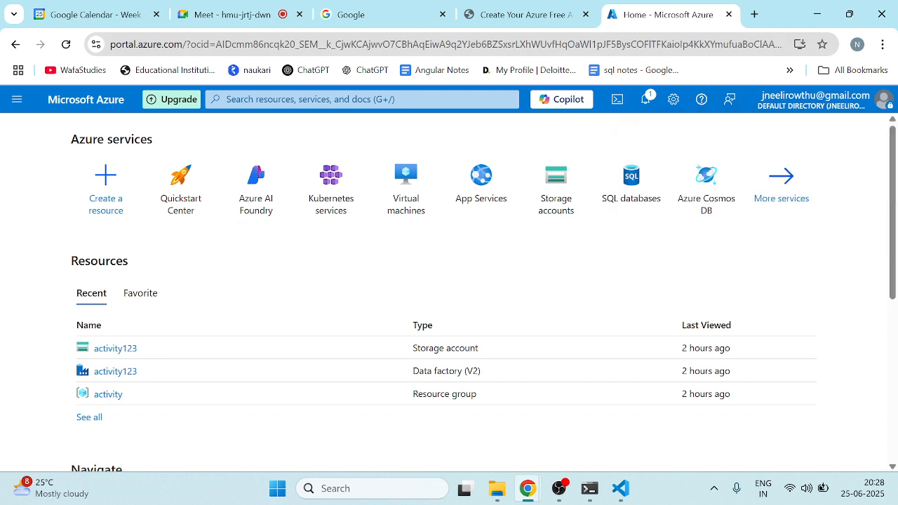
left_click(18, 101)
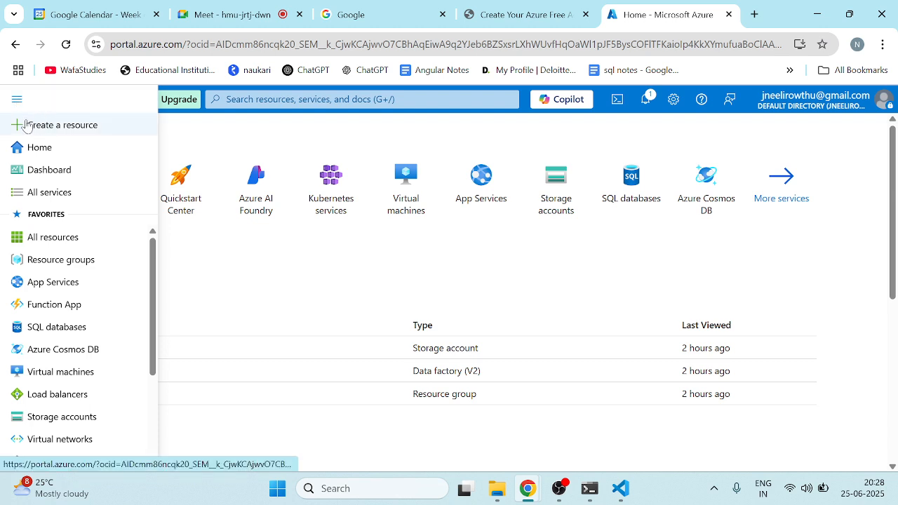
left_click(58, 127)
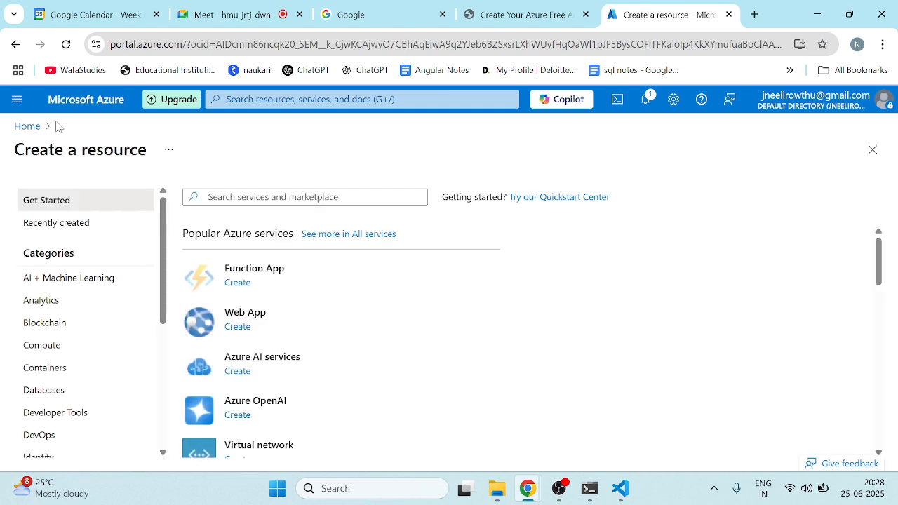
left_click(269, 198)
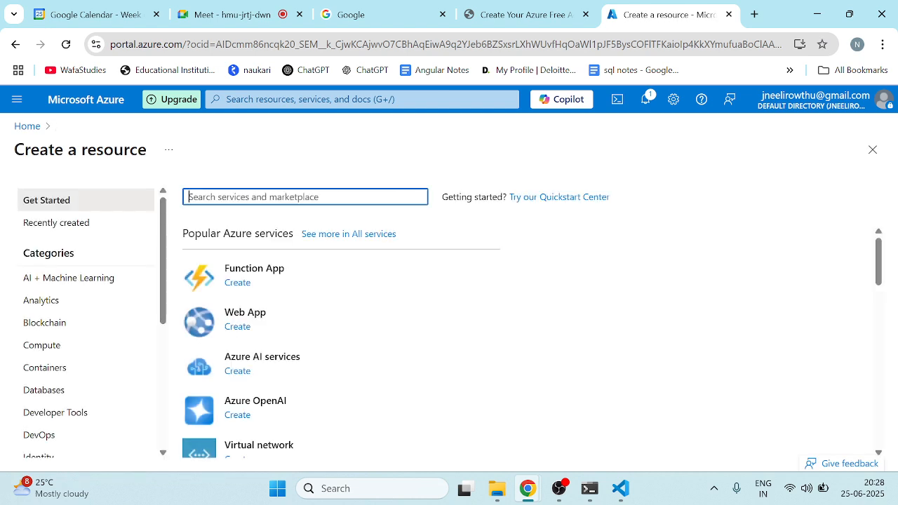
type("re")
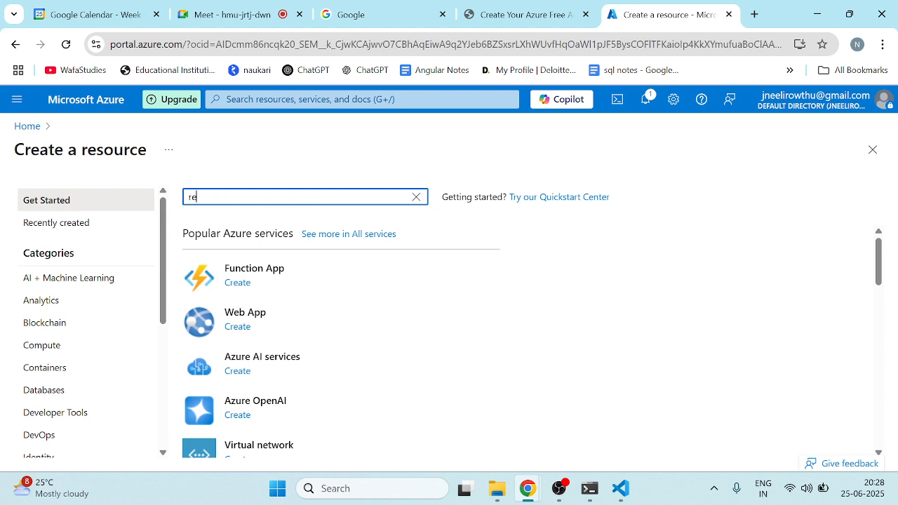
type("s")
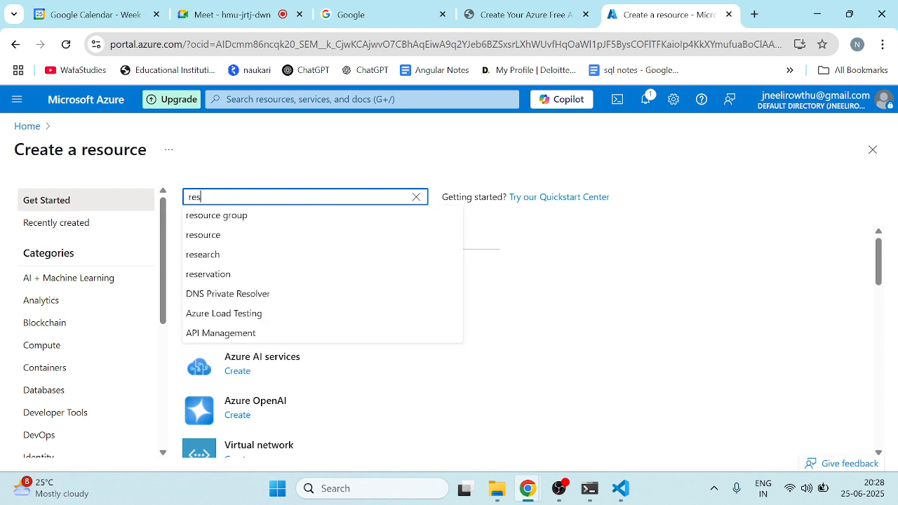
left_click(240, 218)
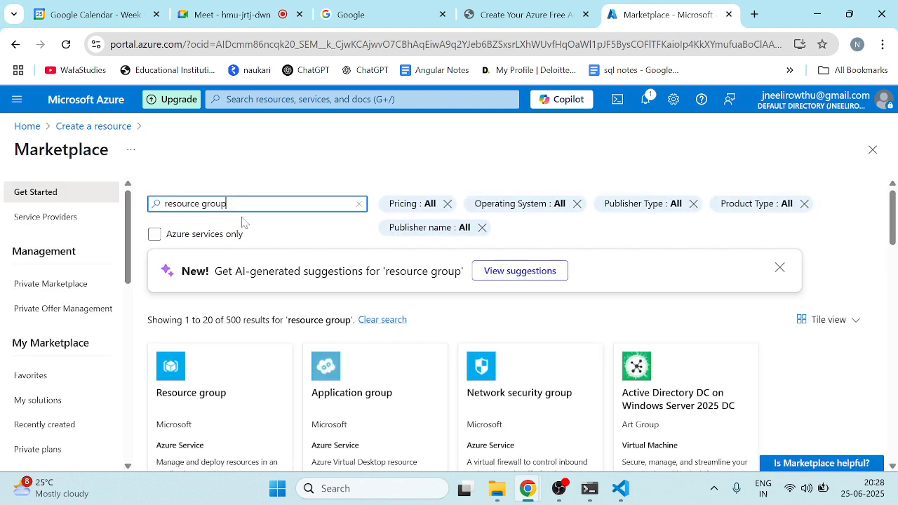
left_click(231, 412)
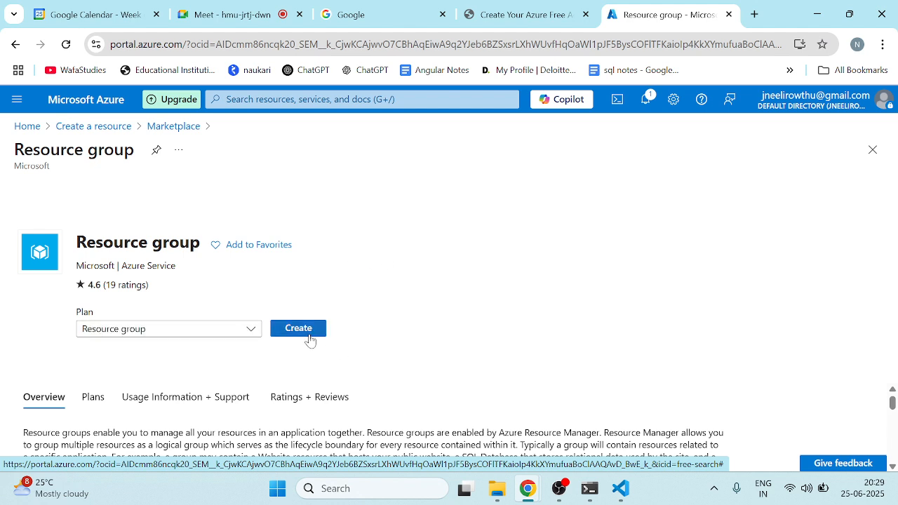
left_click(309, 340)
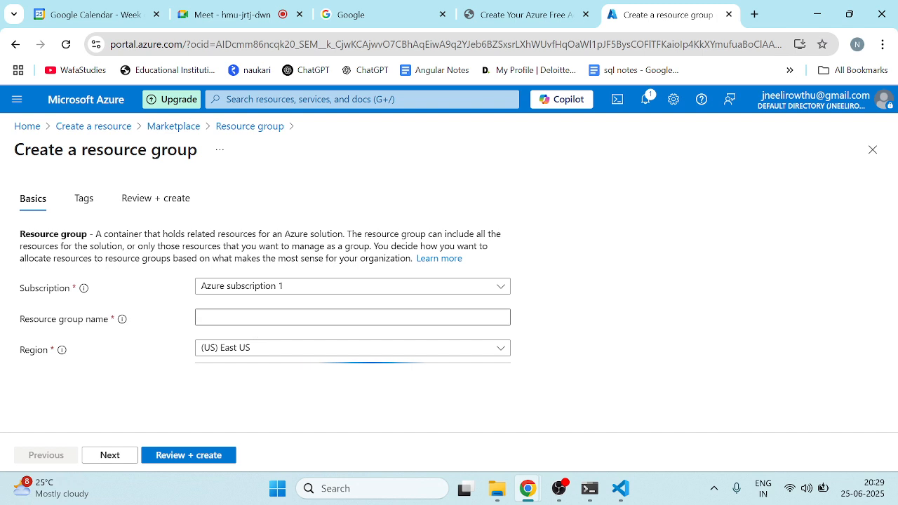
Step: Name the resource group activity12345, leave its region and tags at their defaults, and create it
left_click(308, 317)
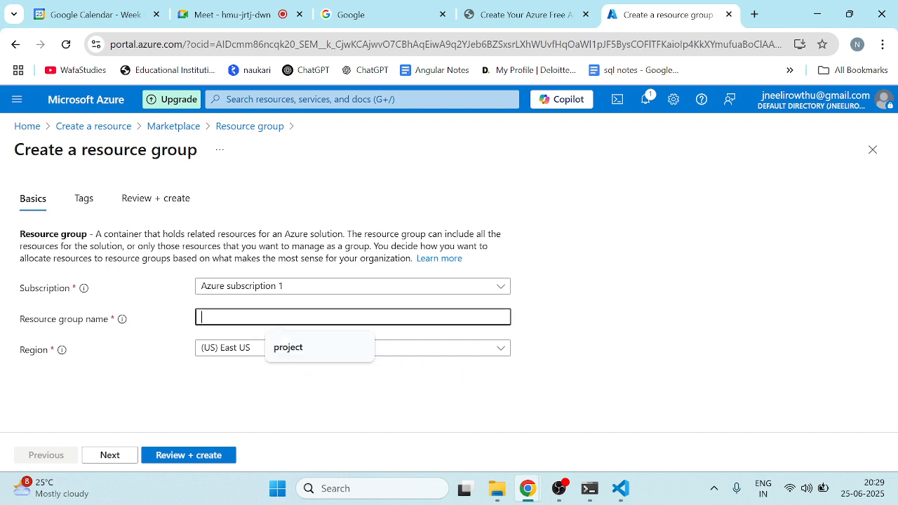
type("aviti")
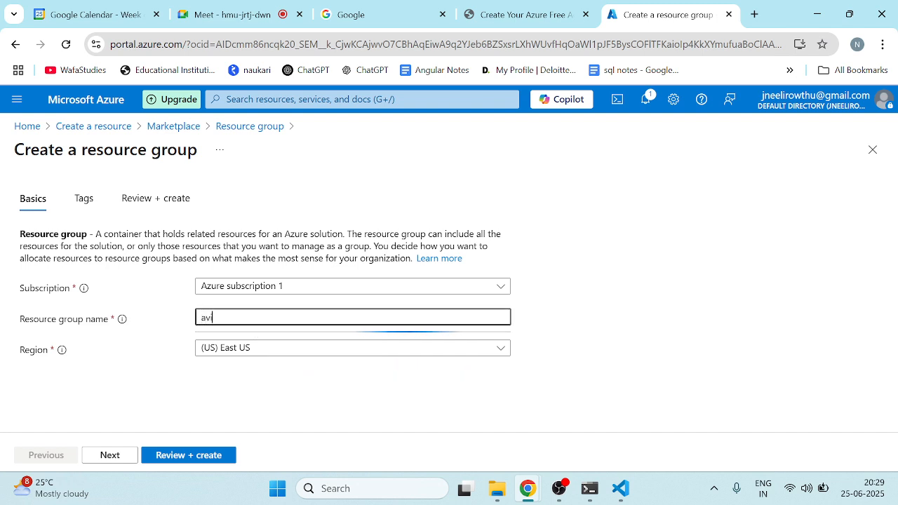
key("BackSpace")
key("BackSpace")
key("BackSpace")
key("BackSpace")
type("ct")
type("ivo")
key("BackSpace")
type("ity12345")
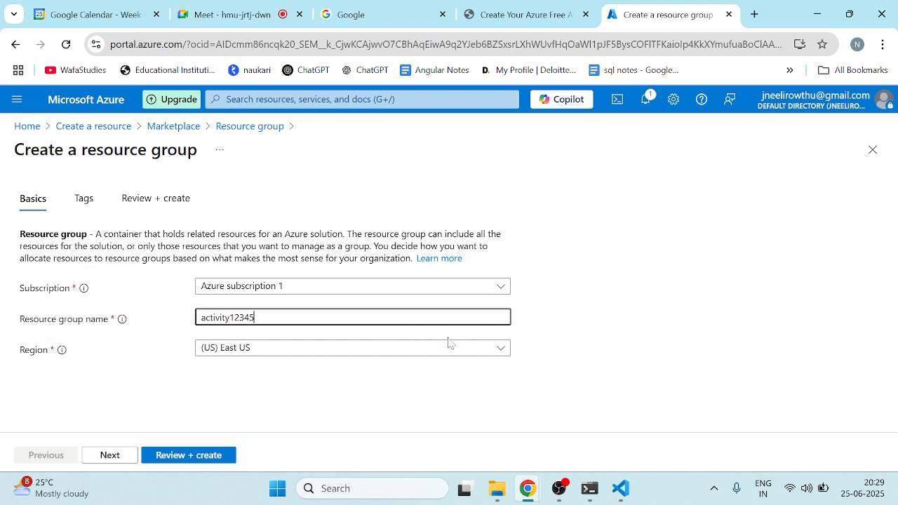
left_click(112, 457)
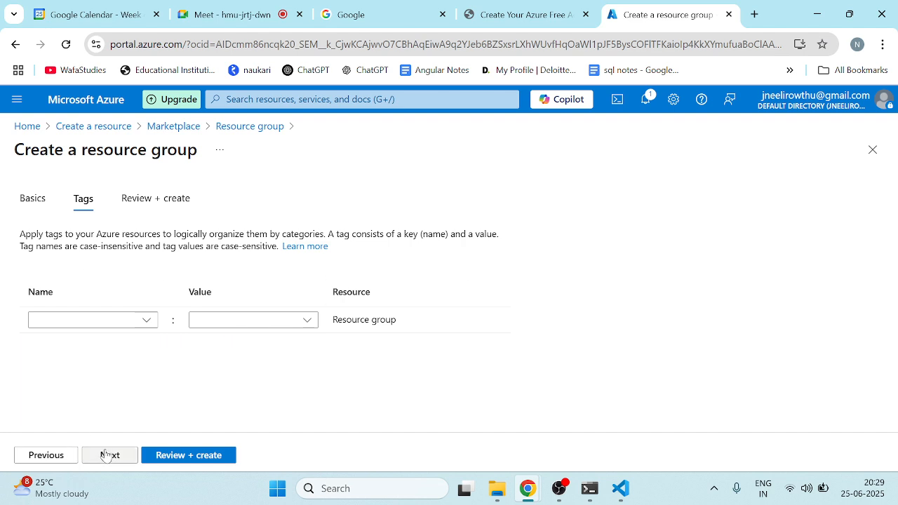
left_click(106, 455)
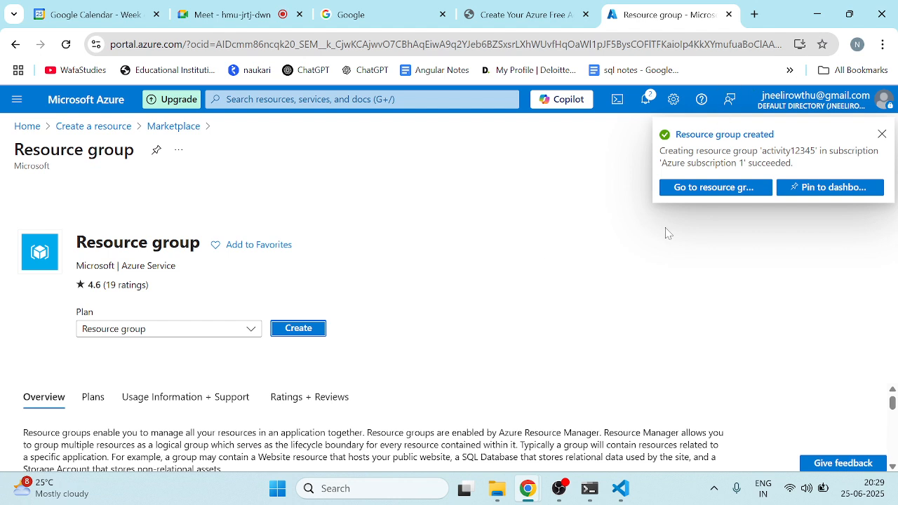
Step: Open the newly created activity12345 resource group to view its overview
left_click(701, 188)
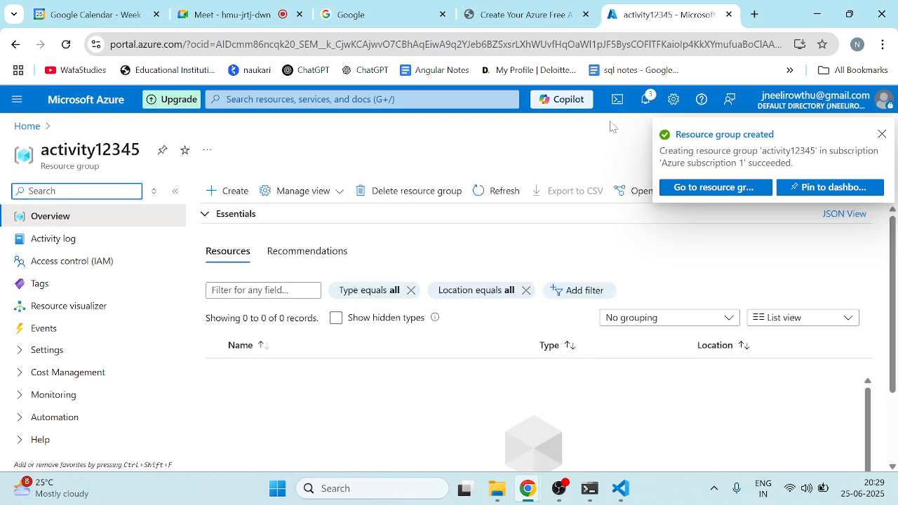
left_click(371, 317)
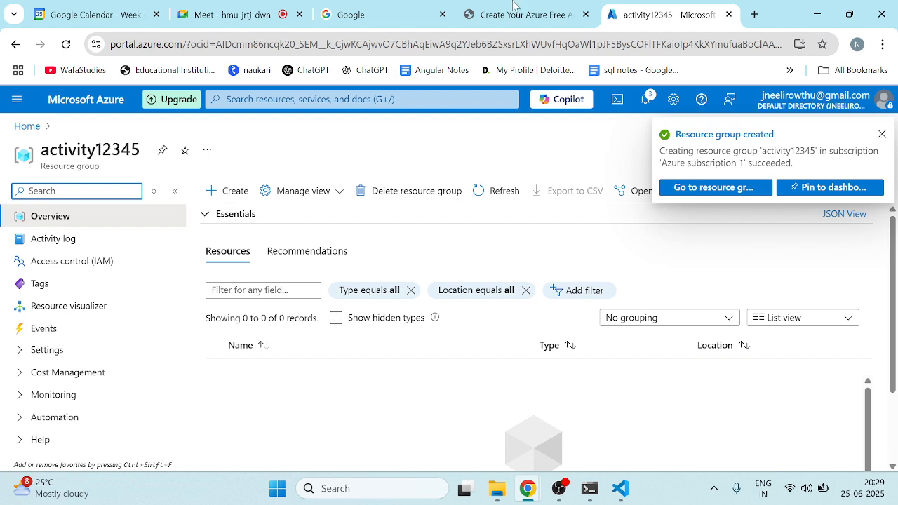
left_click(534, 12)
left_click(614, 15)
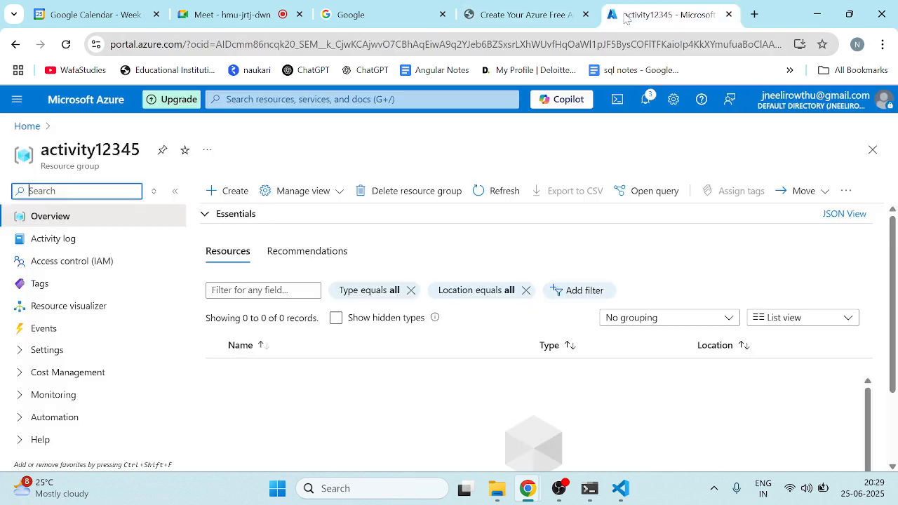
Step: Return to the portal home, find Microsoft's Data Factory offering in the marketplace, and start creating a data factory
left_click(31, 138)
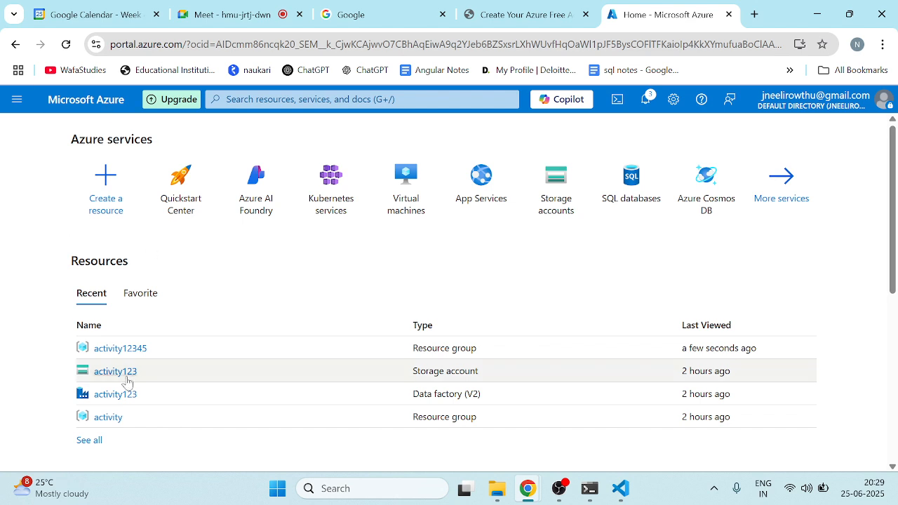
left_click(108, 205)
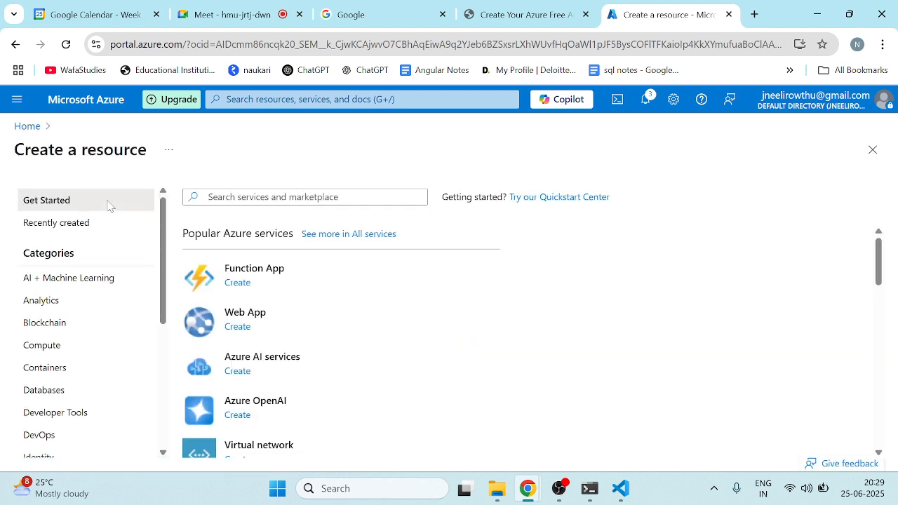
type("datafac")
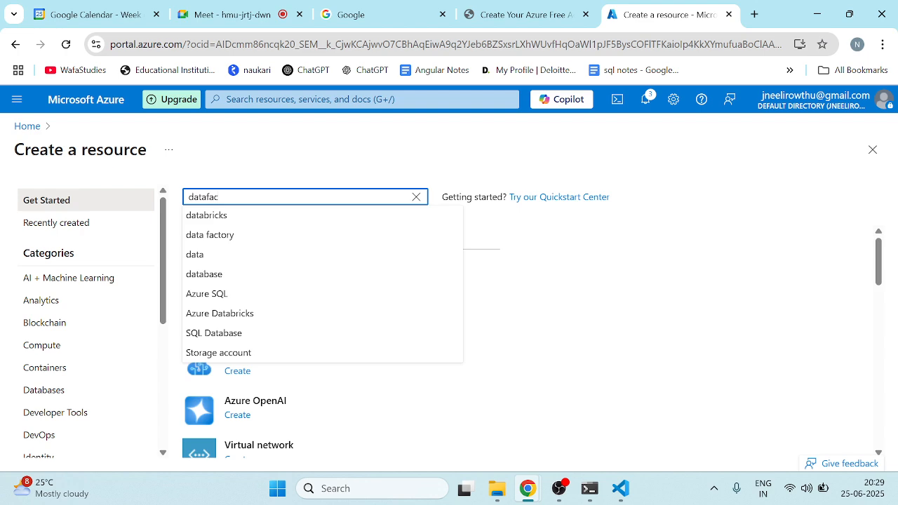
left_click(219, 218)
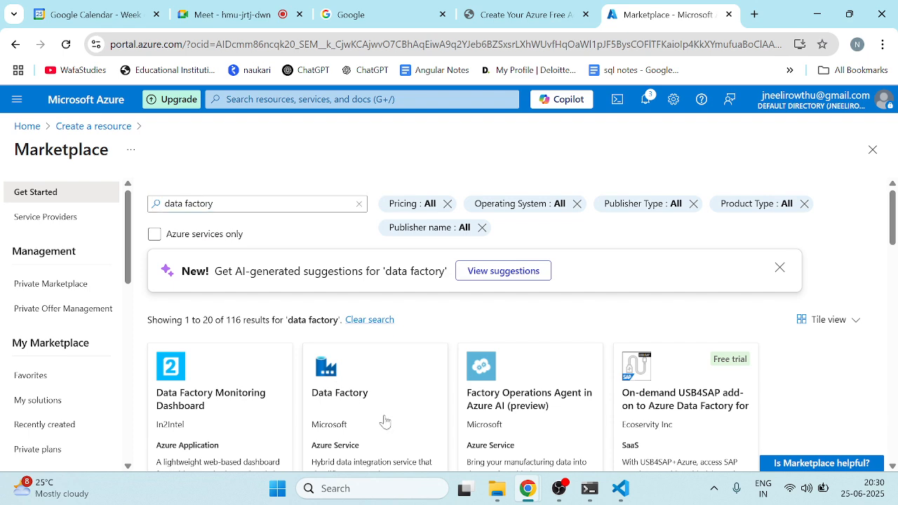
left_click(384, 421)
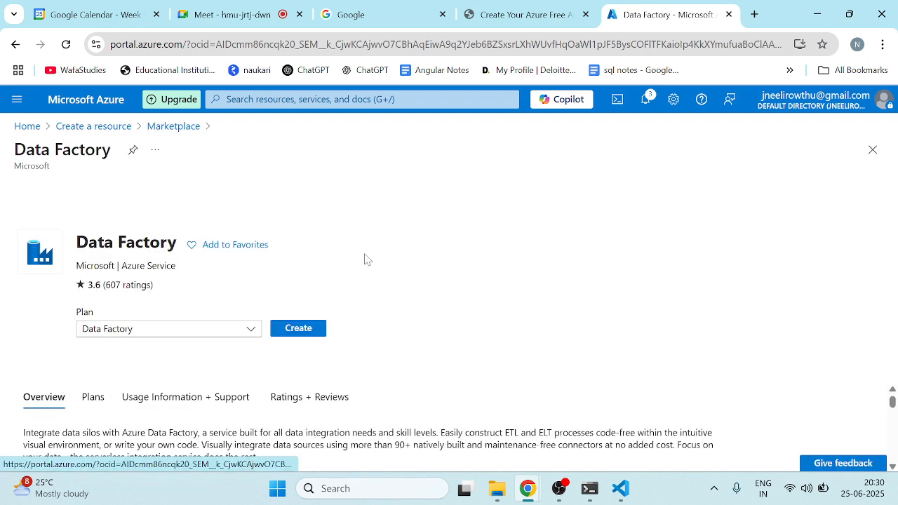
left_click(294, 330)
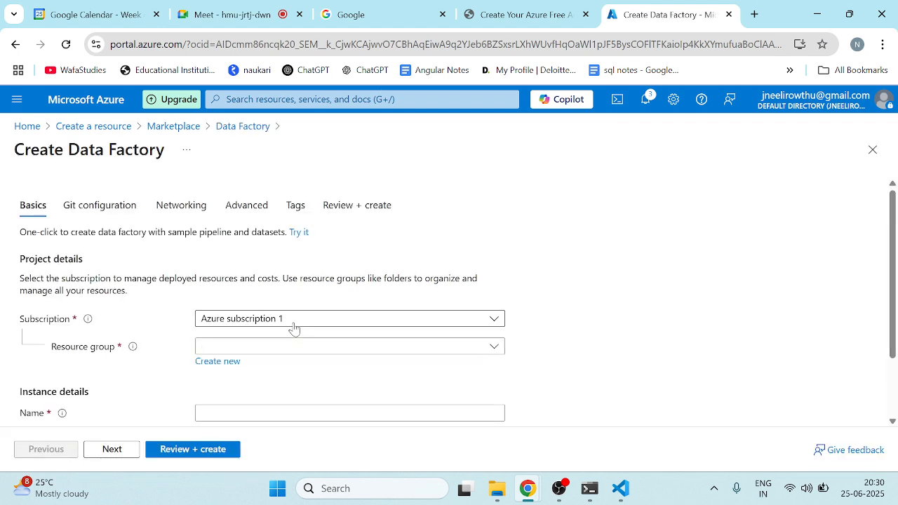
Step: Assign the data factory to the activity12345 resource group and name it activity12345
left_click(241, 346)
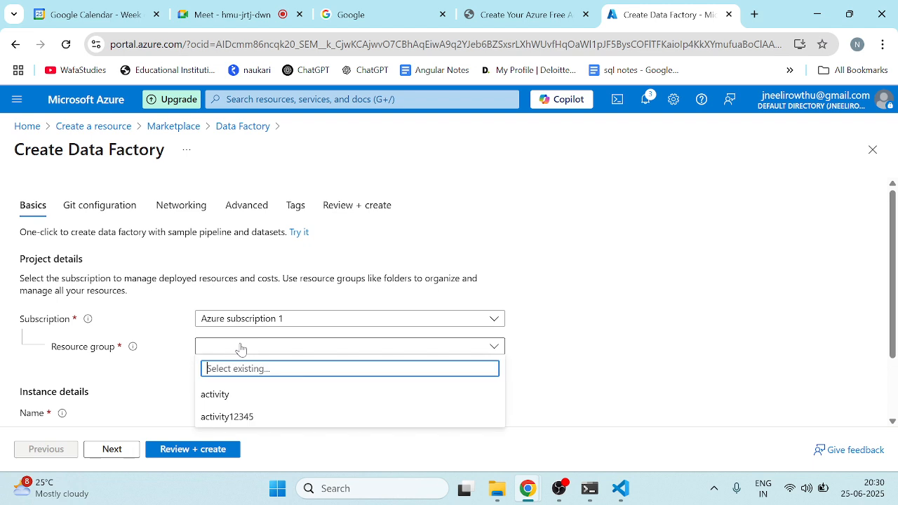
left_click(254, 418)
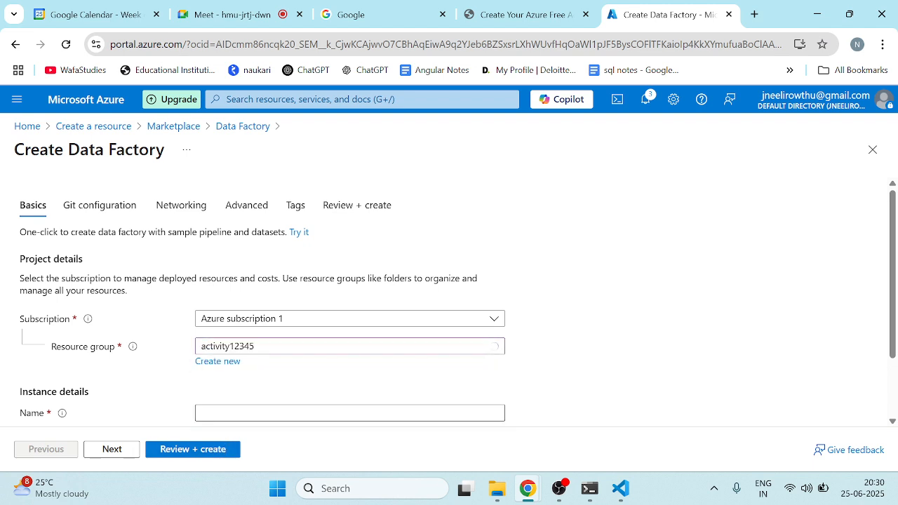
scroll(285, 320, "down", 2)
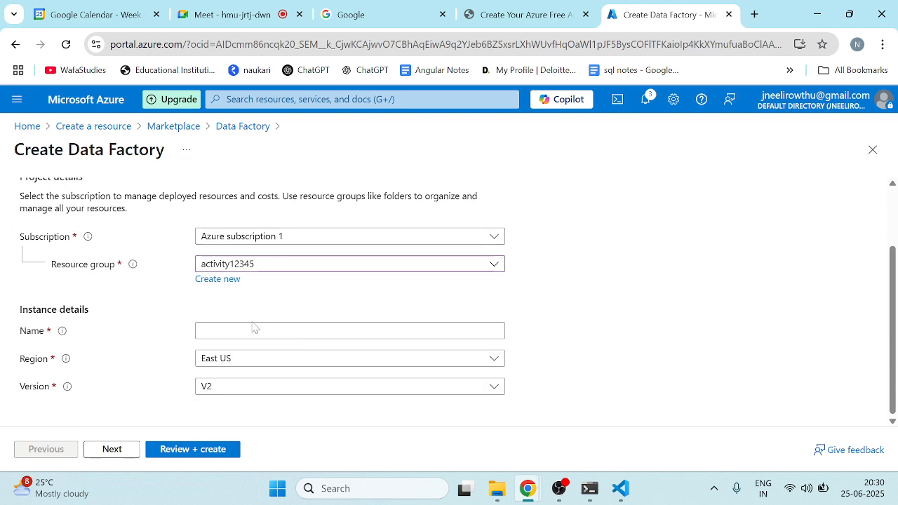
left_click(226, 328)
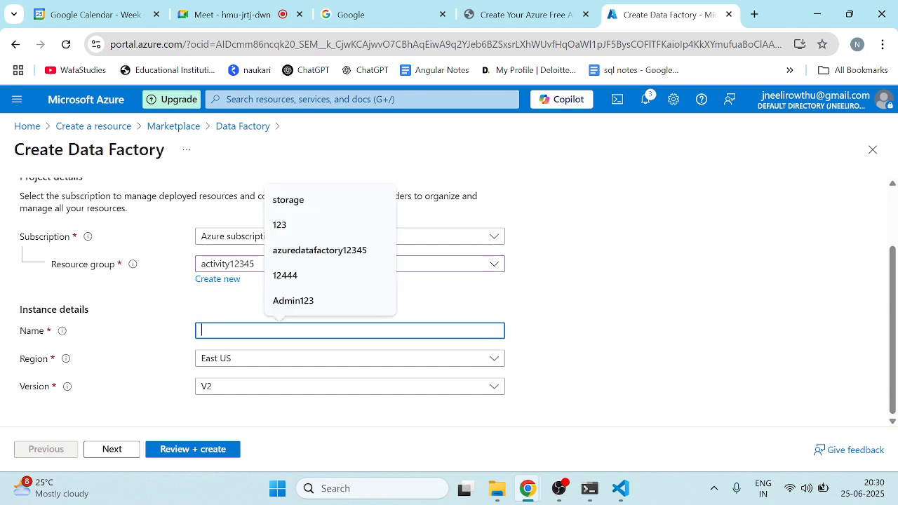
type("activit")
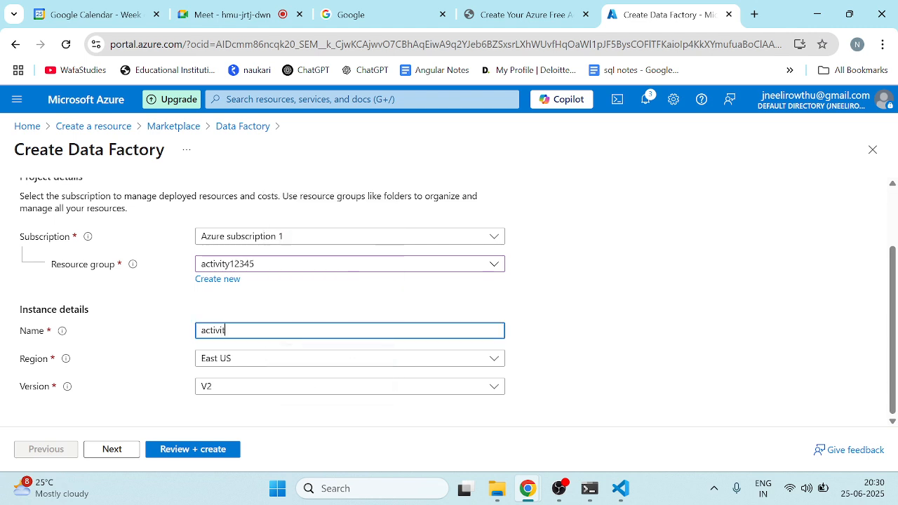
type("y12345")
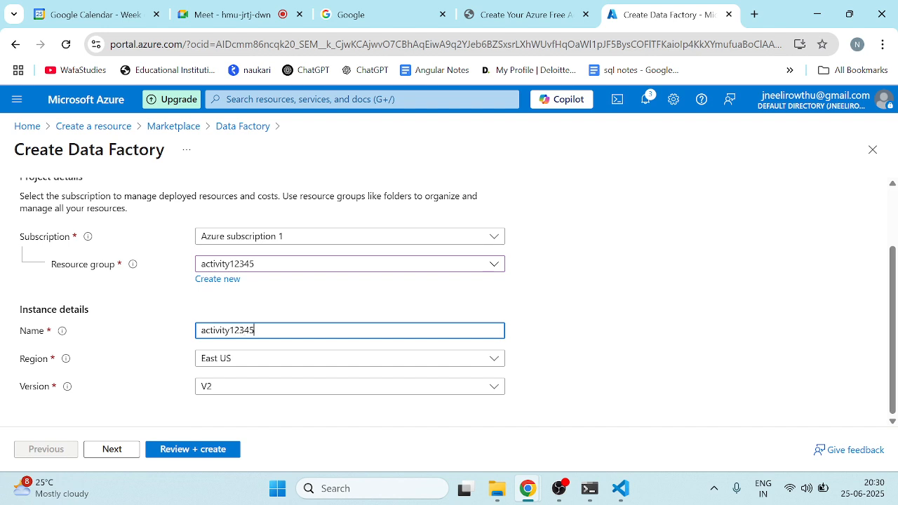
Step: Keep the data factory's default Git, networking, encryption and tag settings and proceed to the final review
left_click(112, 450)
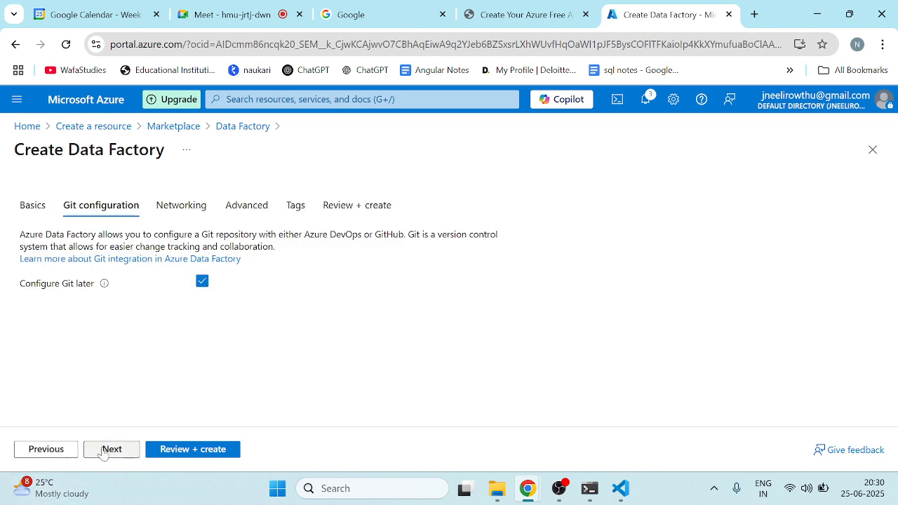
left_click(112, 450)
scroll(160, 351, "down", 2)
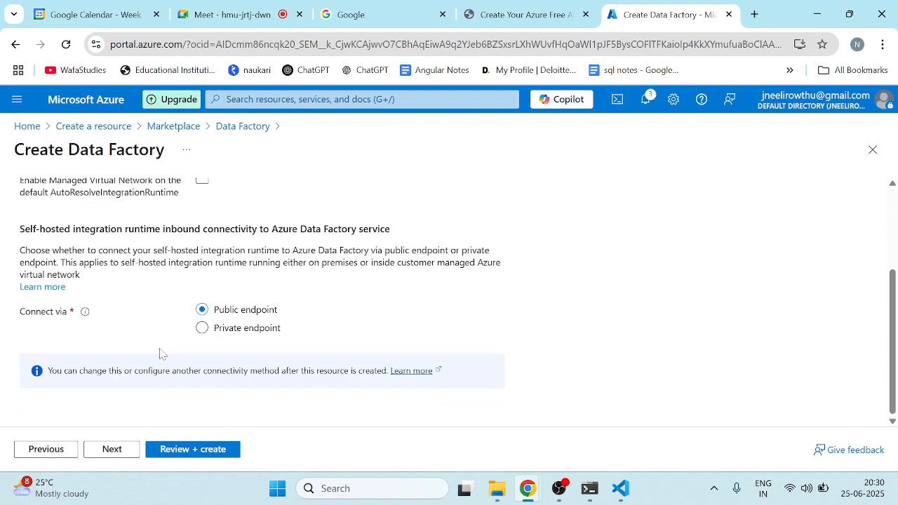
scroll(161, 351, "up", 2)
scroll(161, 351, "down", 2)
scroll(160, 351, "up", 2)
scroll(161, 351, "down", 2)
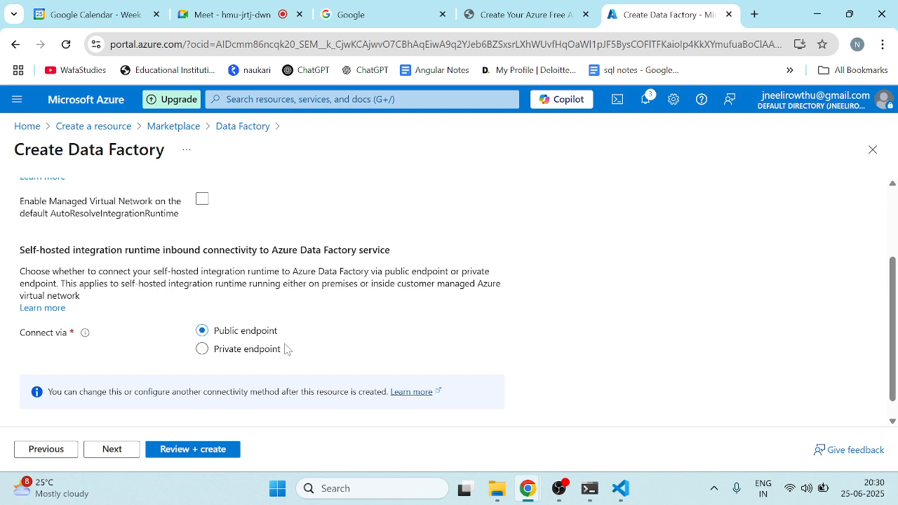
scroll(280, 358, "up", 3)
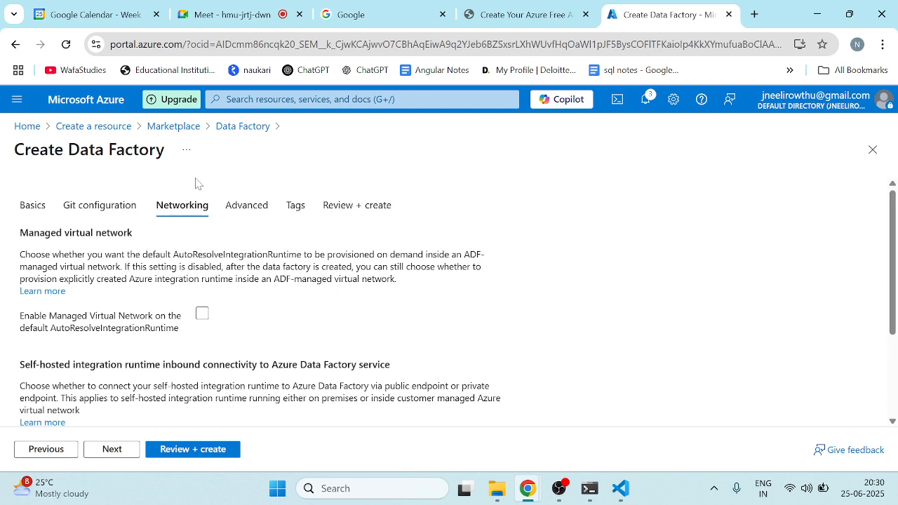
left_click(126, 449)
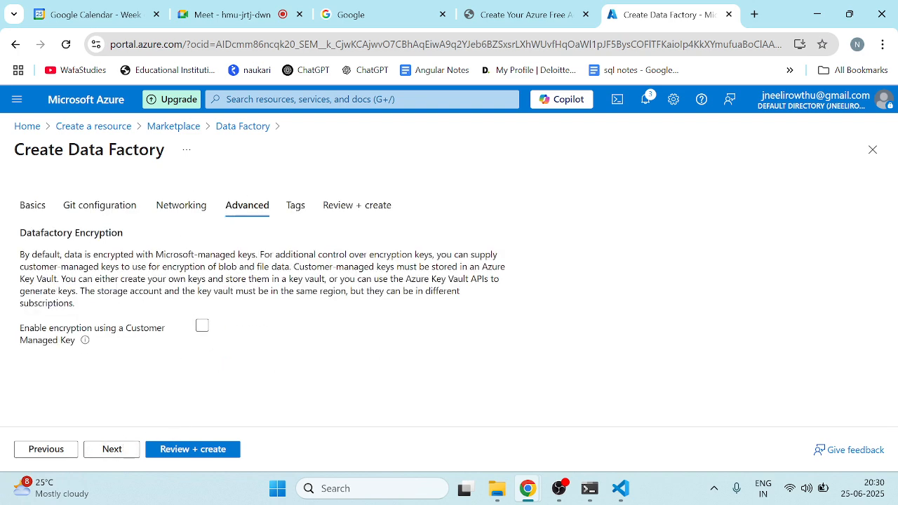
left_click(109, 449)
left_click(108, 449)
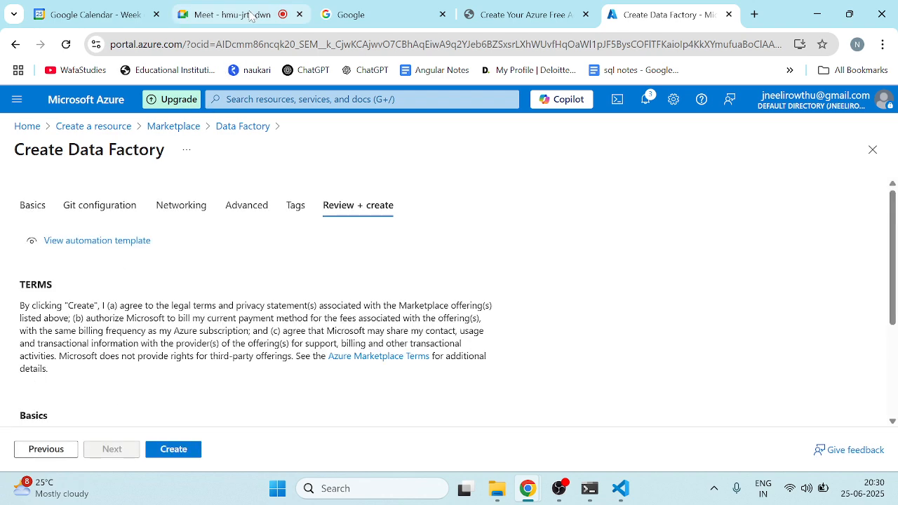
left_click(251, 15)
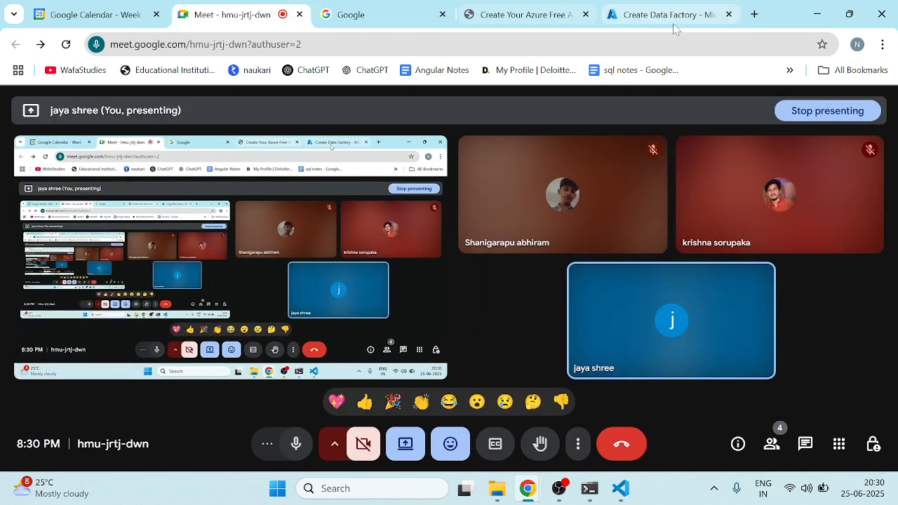
left_click(674, 26)
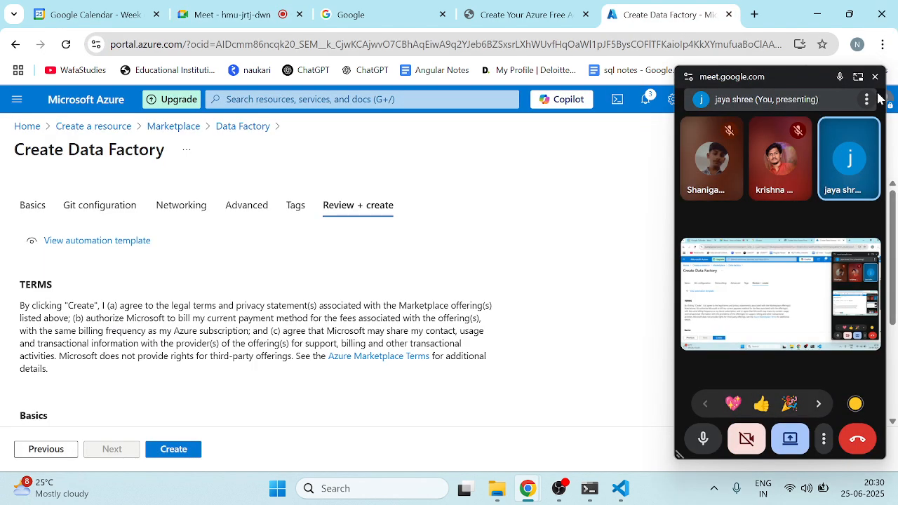
left_click(875, 77)
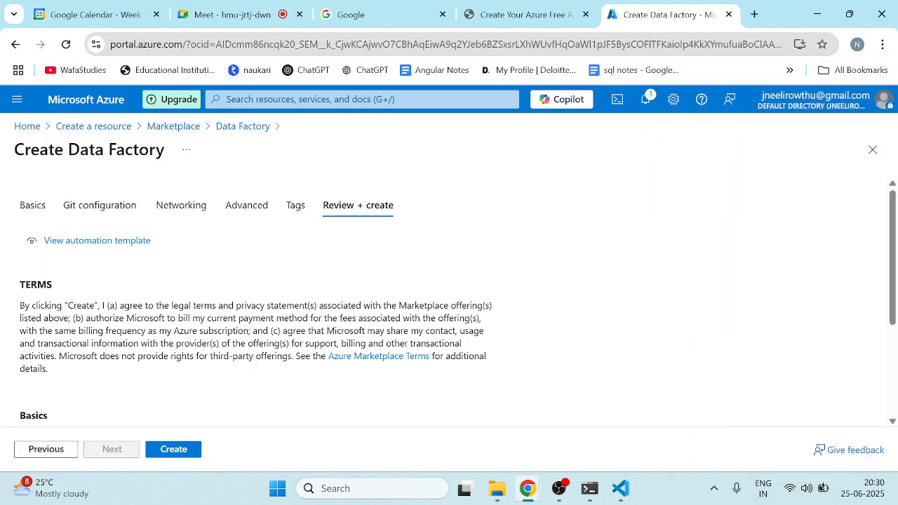
Step: Create the data factory and open its resource group once the deployment finishes
left_click(173, 450)
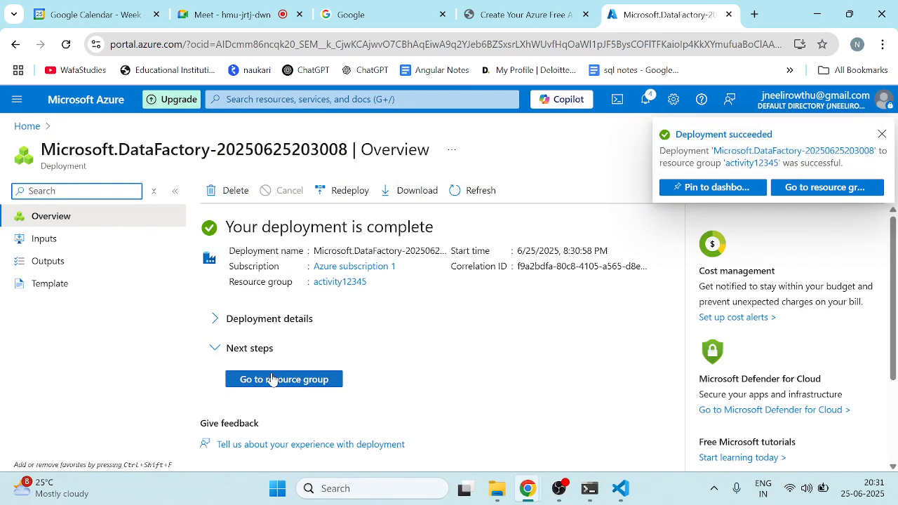
left_click(271, 377)
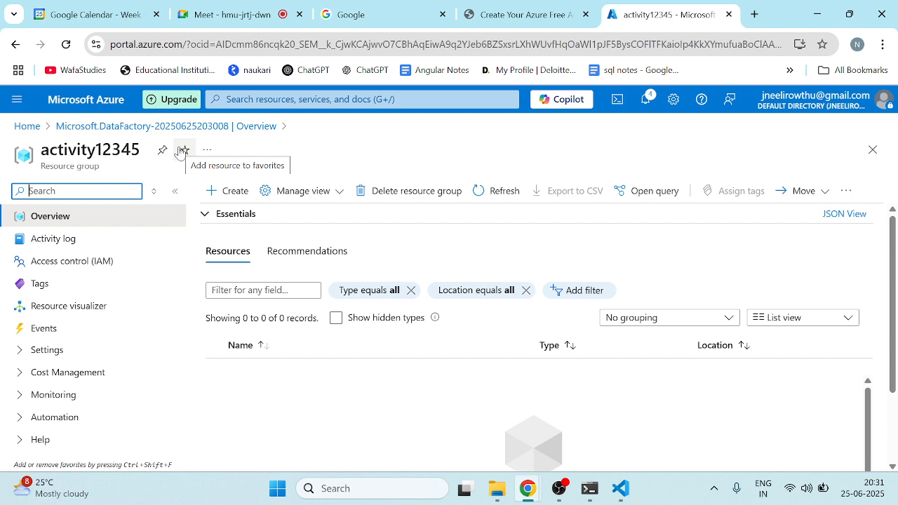
Step: Return to the portal home, find Microsoft's Storage account offering in the marketplace, and start creating a storage account
left_click(27, 126)
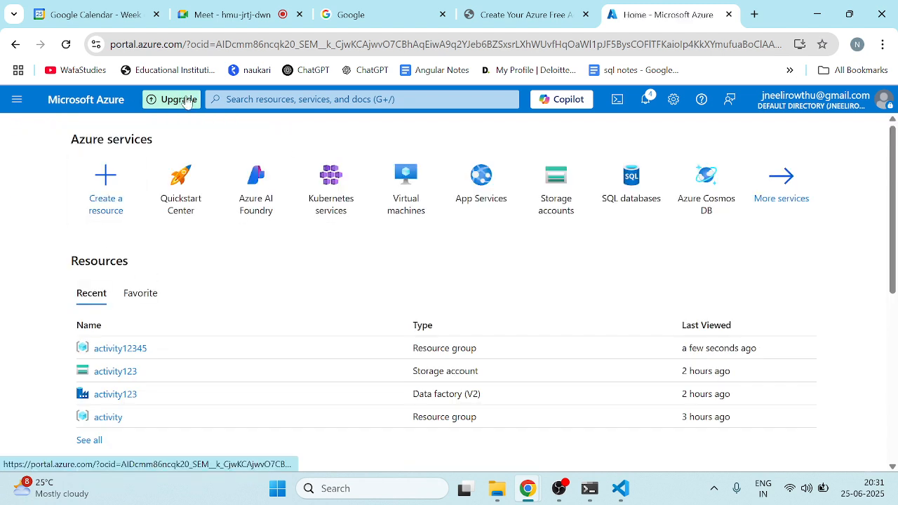
left_click(96, 206)
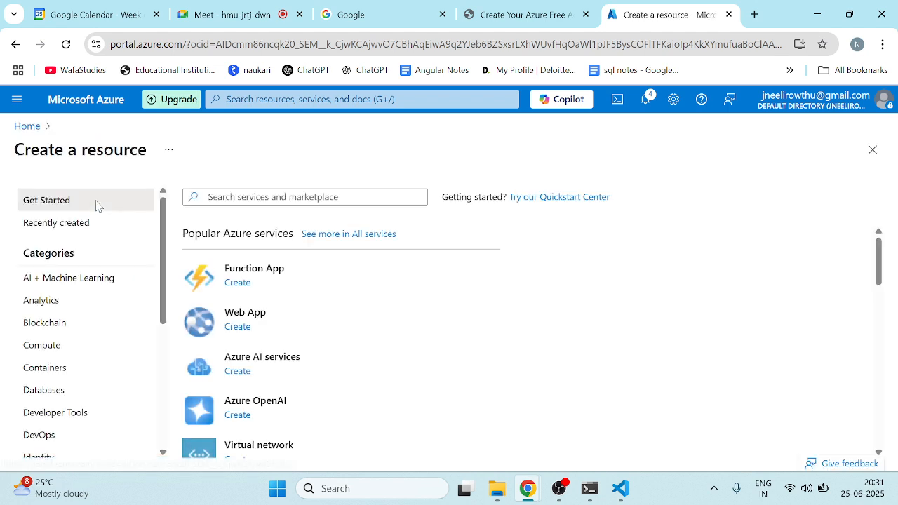
left_click(280, 197)
type("s")
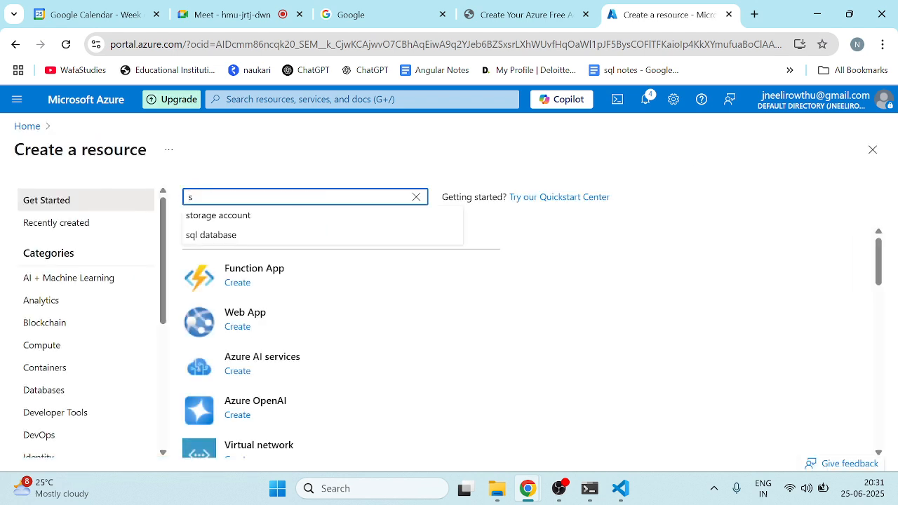
left_click(236, 219)
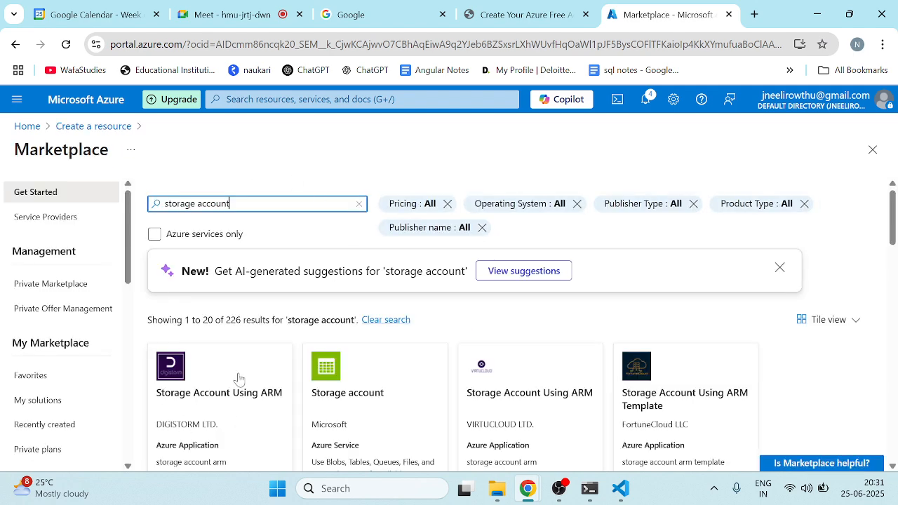
left_click(344, 400)
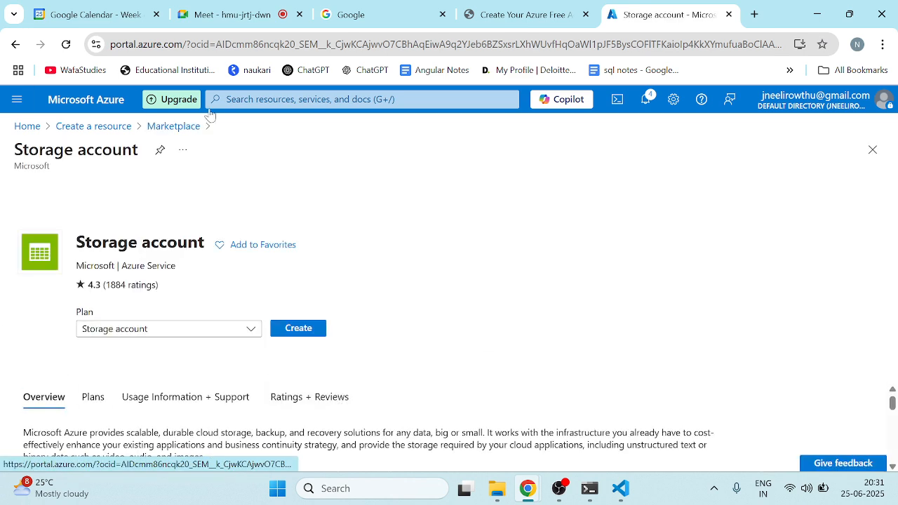
left_click(306, 334)
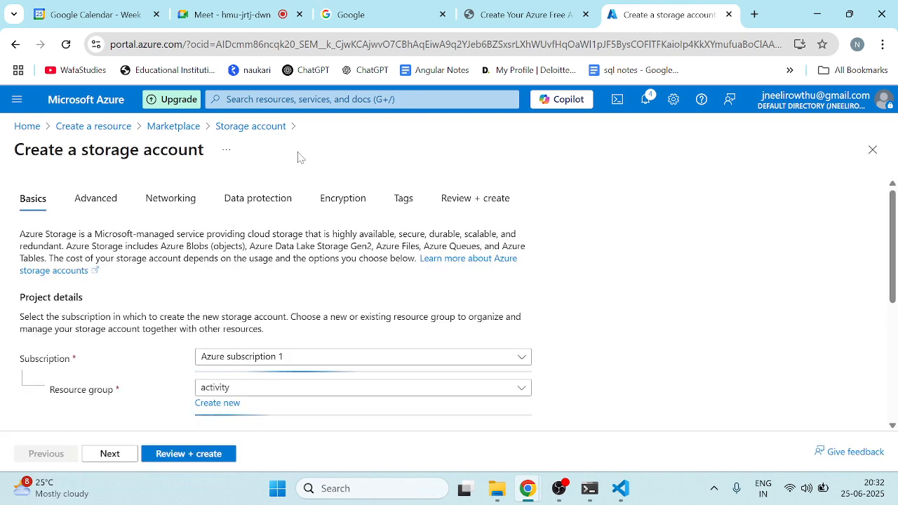
Step: Name the storage account activity12345, keeping the preset resource group, East US region and Standard performance
scroll(299, 157, "down", 1)
scroll(159, 336, "down", 2)
scroll(176, 292, "up", 1)
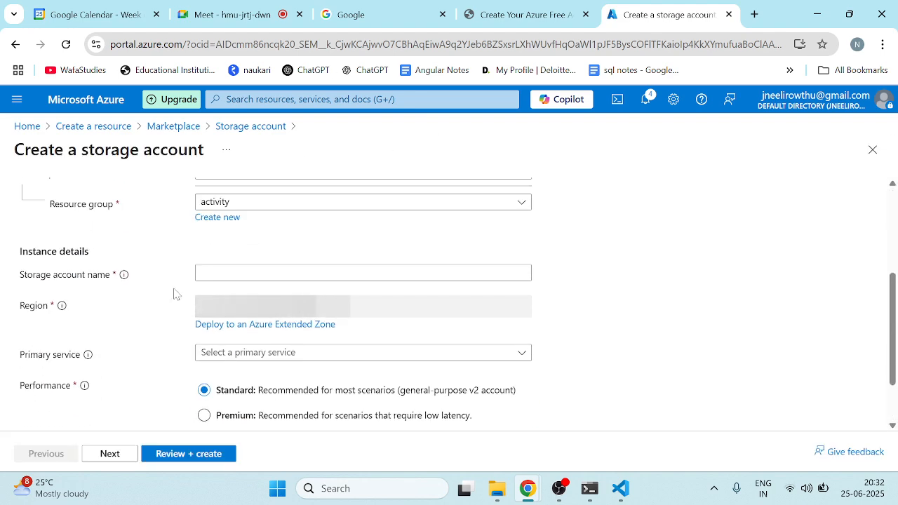
left_click(281, 273)
type("a")
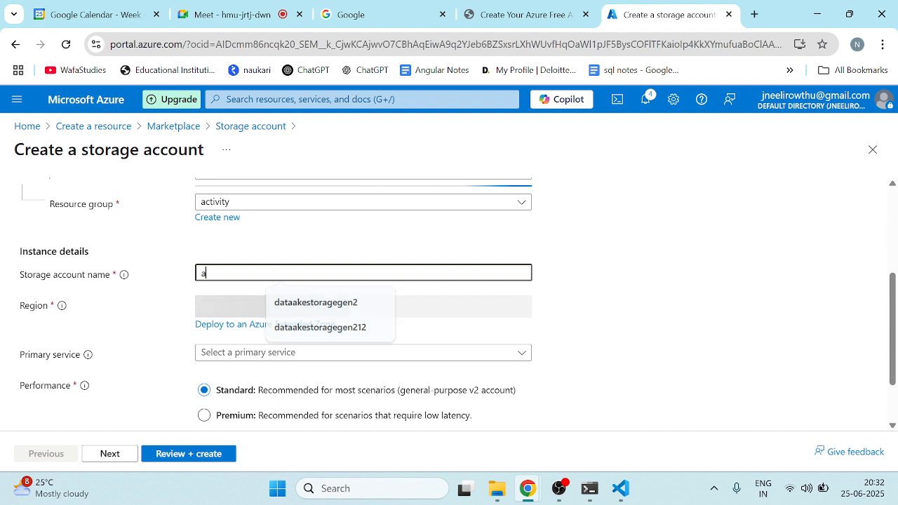
type("ctivit")
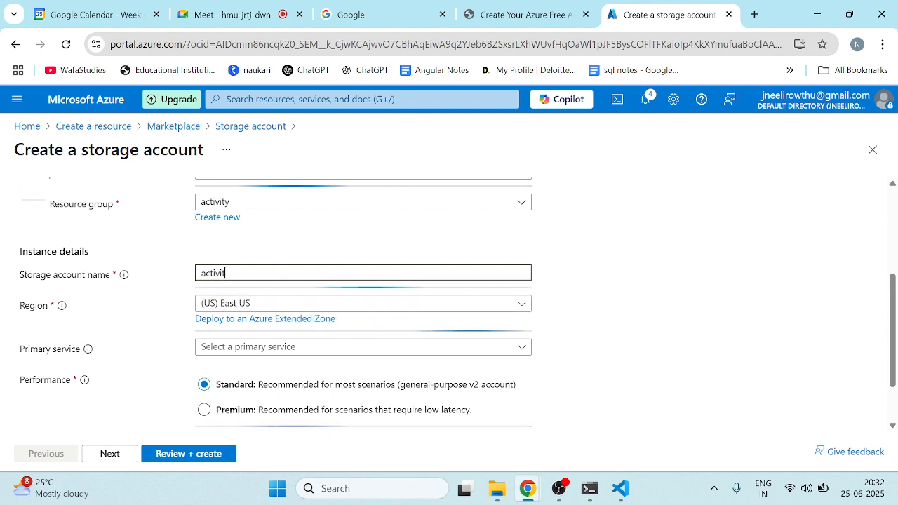
type("y12345")
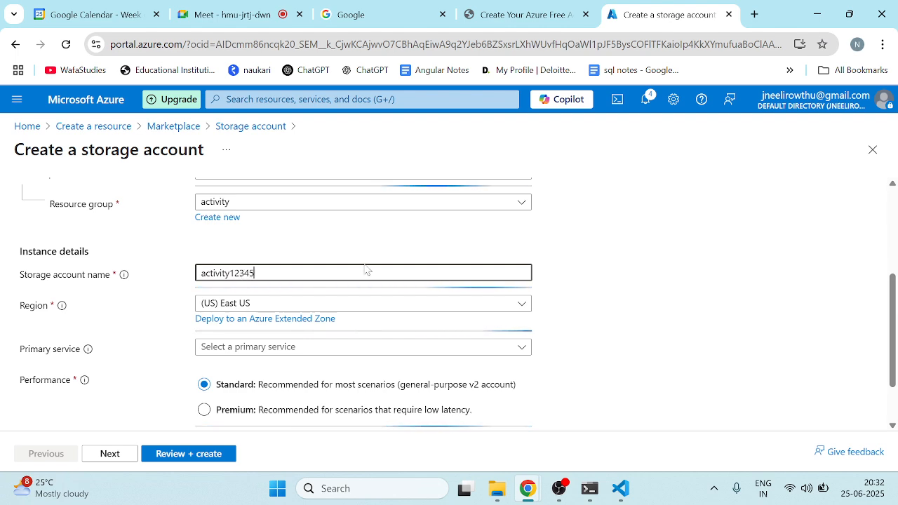
scroll(367, 273, "down", 1)
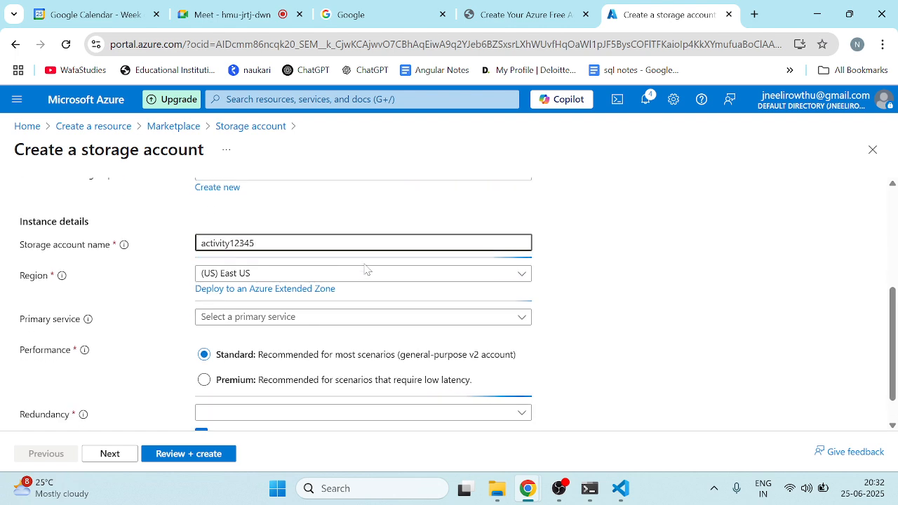
scroll(276, 317, "down", 1)
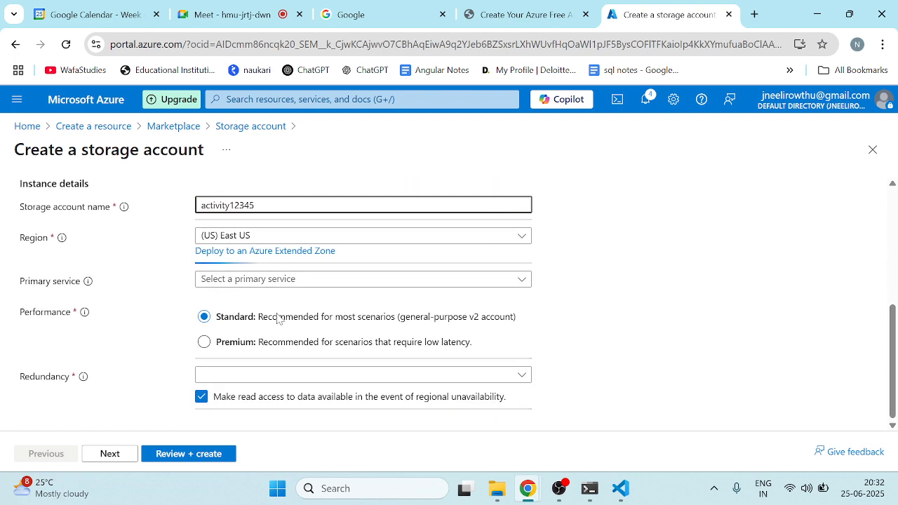
Step: Keep the storage account's default advanced, networking, data protection, encryption and tag settings and proceed to the final review
left_click(109, 455)
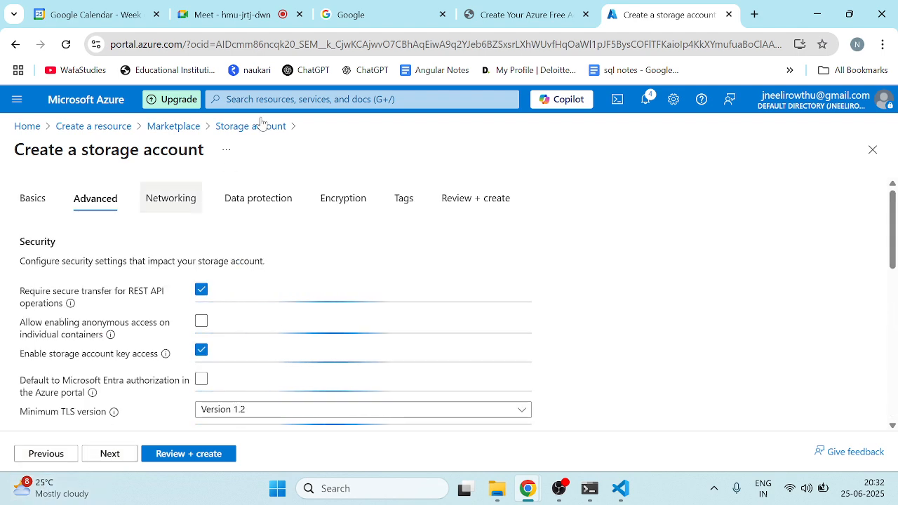
left_click(115, 453)
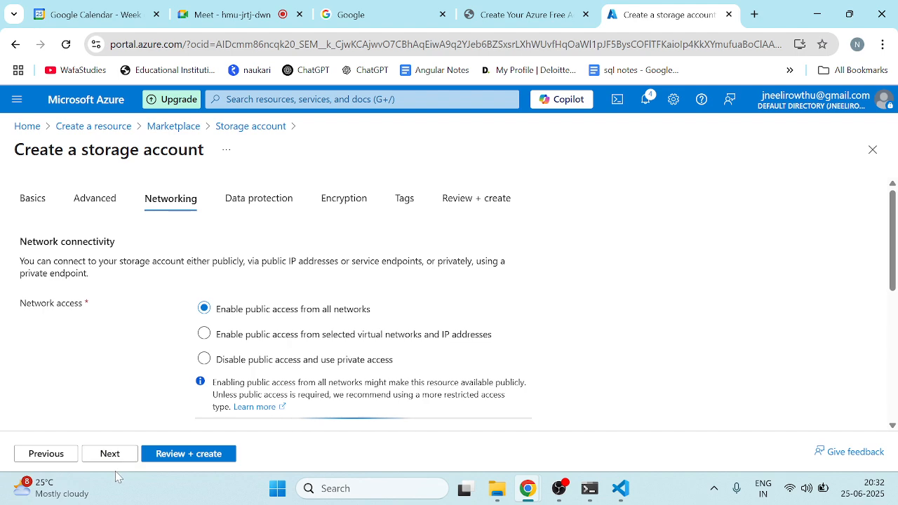
left_click(111, 454)
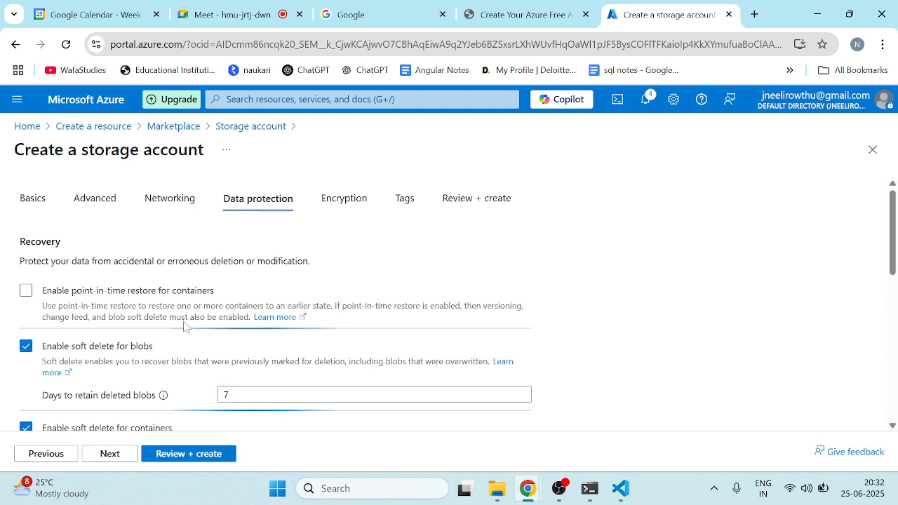
left_click(105, 455)
left_click(106, 454)
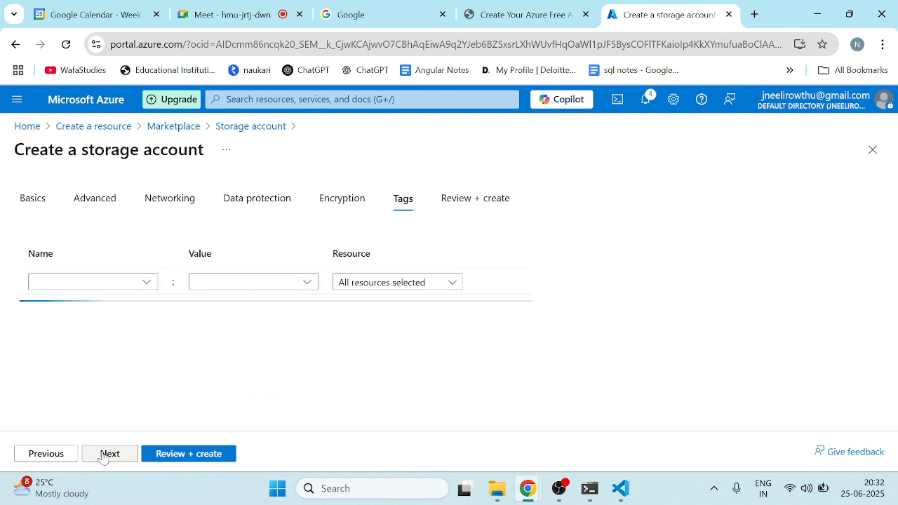
left_click(105, 454)
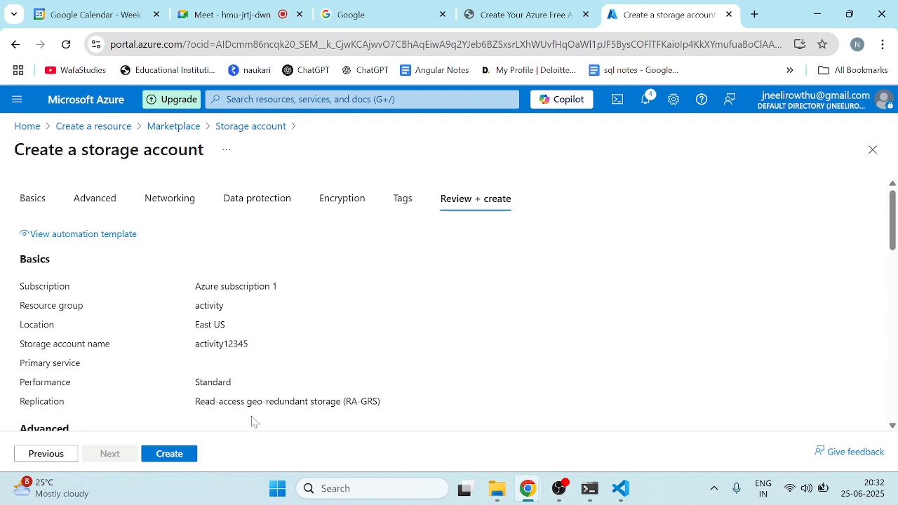
Step: Review the storage account's summary, create the account, and open the deployed resource
scroll(240, 340, "down", 5)
scroll(226, 359, "down", 5)
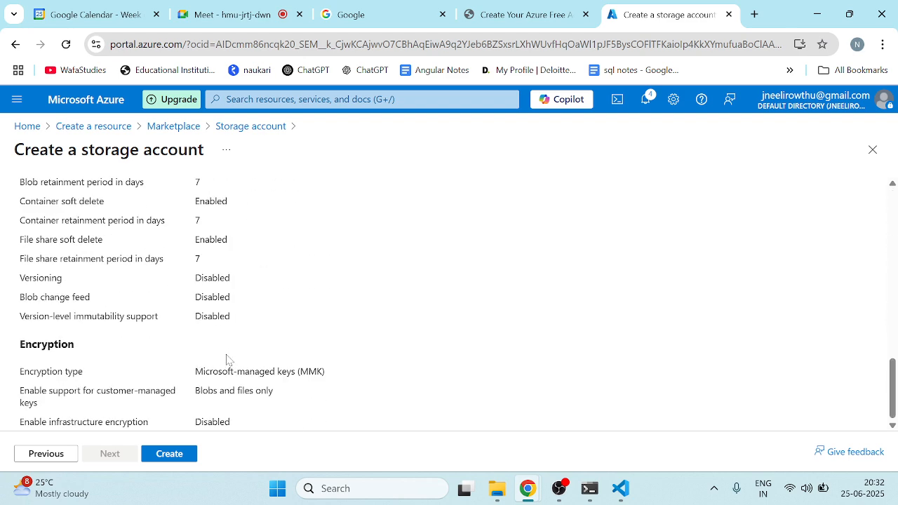
left_click(168, 458)
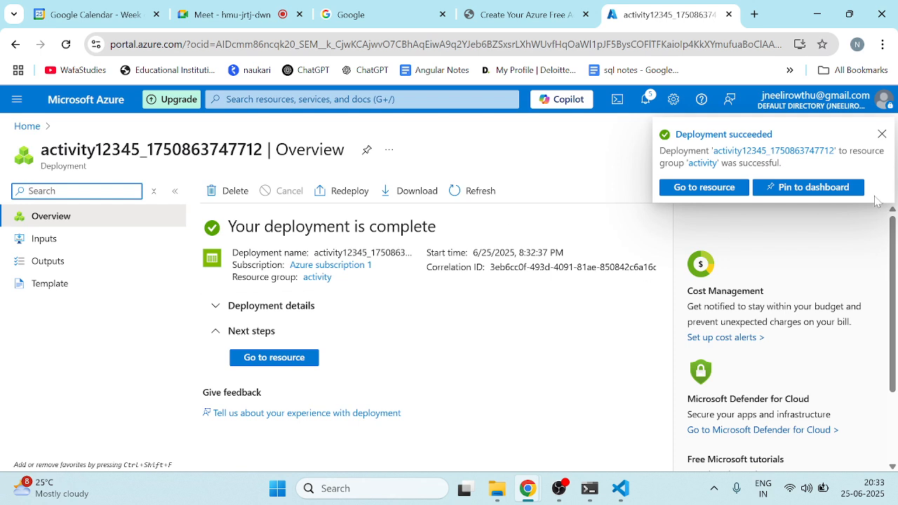
left_click(882, 134)
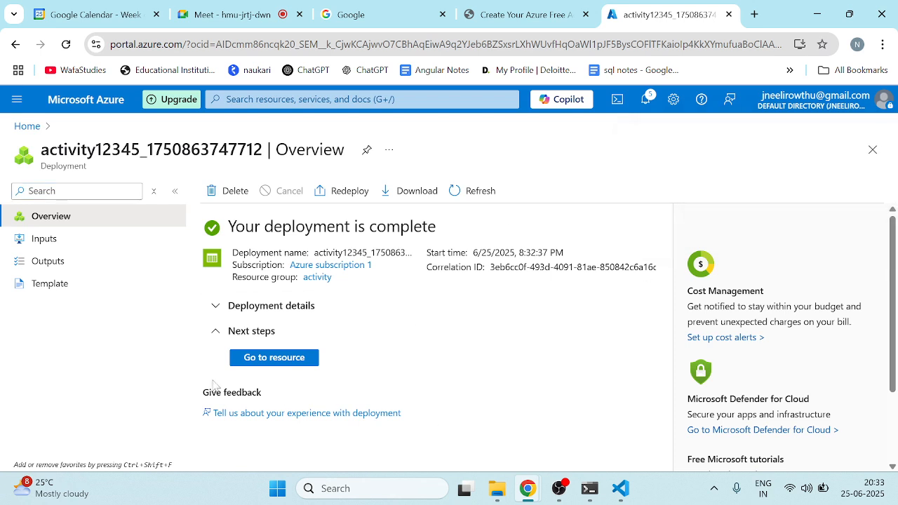
left_click(274, 358)
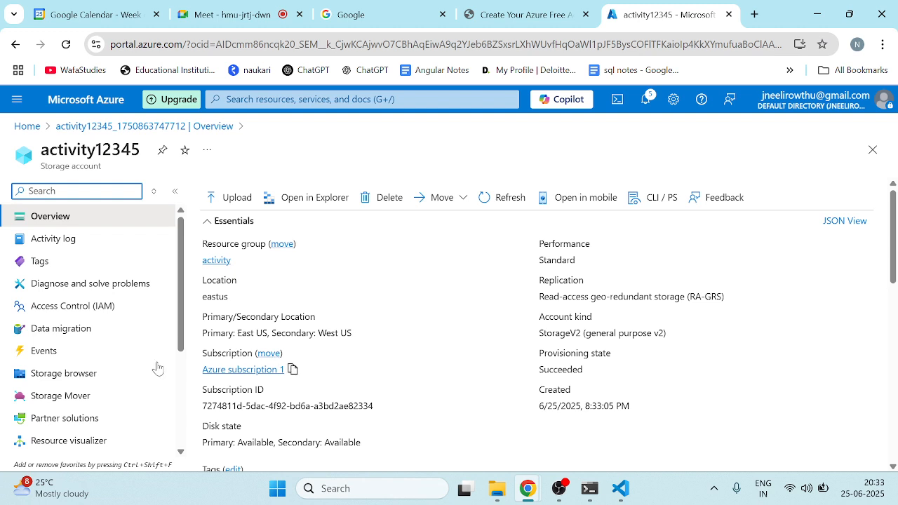
Step: Find the storage account's containers section and create a container named input
type("cont")
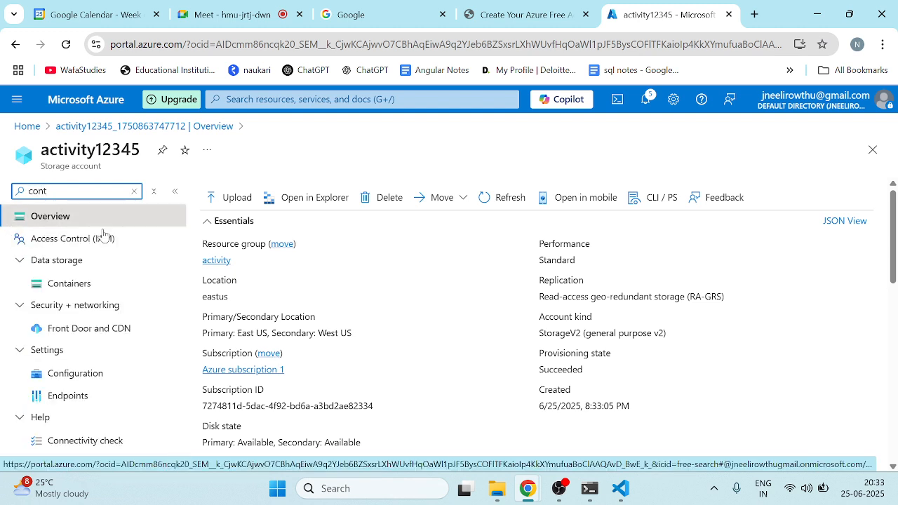
left_click(76, 283)
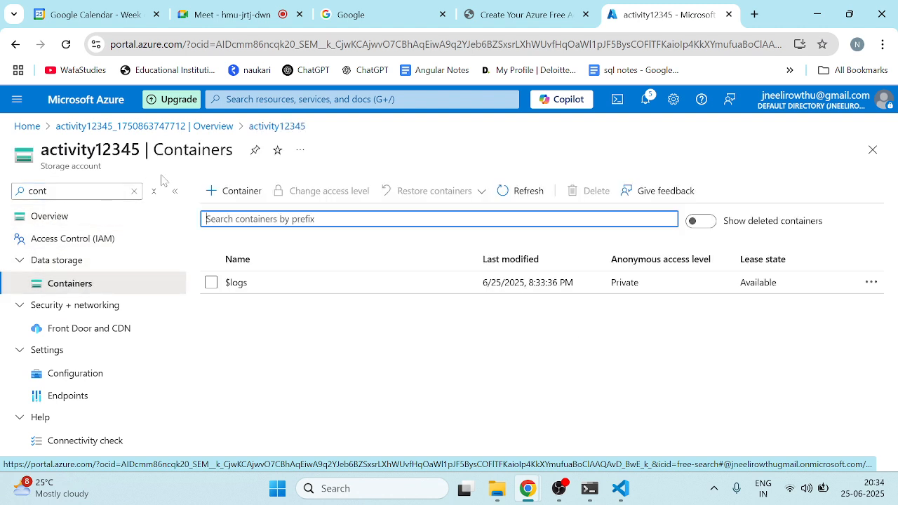
left_click(237, 191)
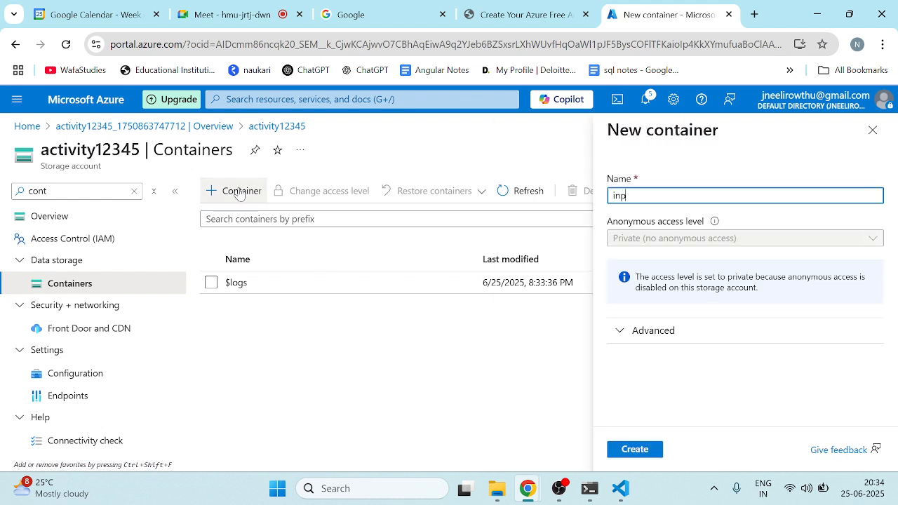
type("input")
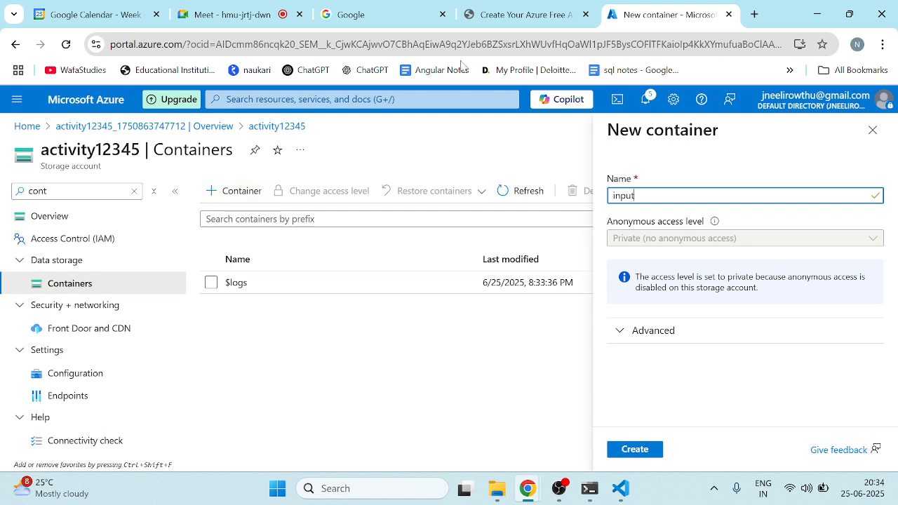
left_click(632, 452)
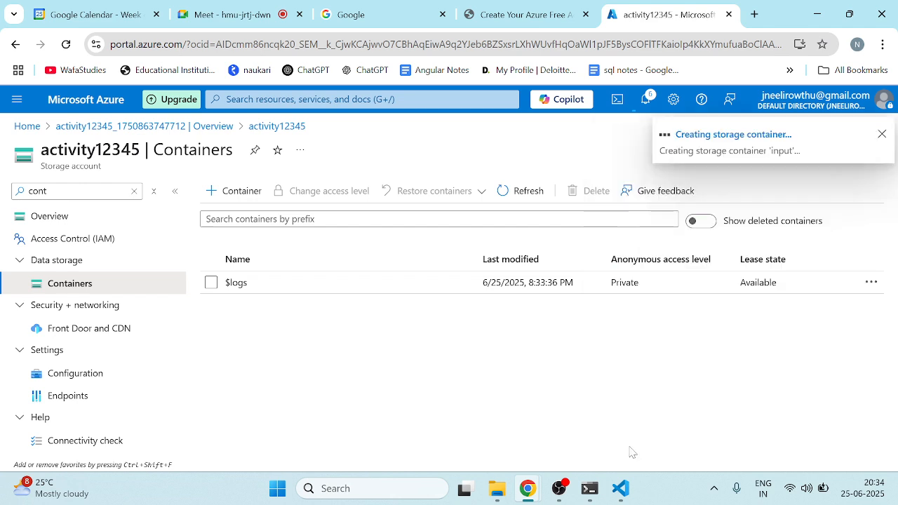
Step: Create a second container named output in the activity12345 storage account
left_click(239, 200)
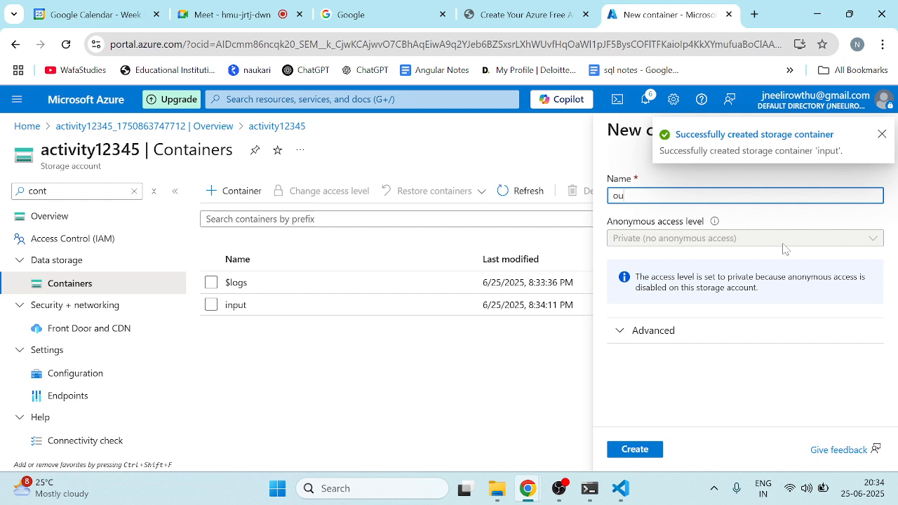
type("output")
left_click(642, 450)
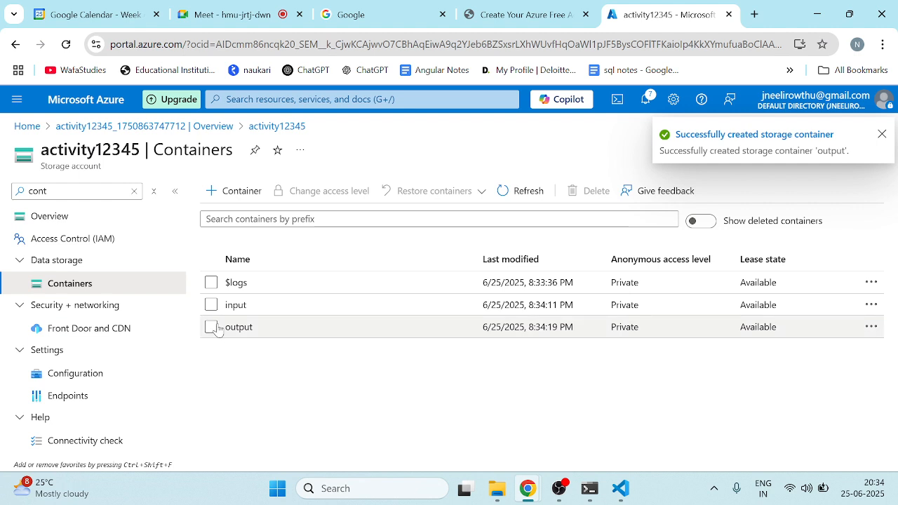
Step: Open the input container and upload role-assignments-2025-05-28 (1).csv from the Downloads folder
left_click(242, 309)
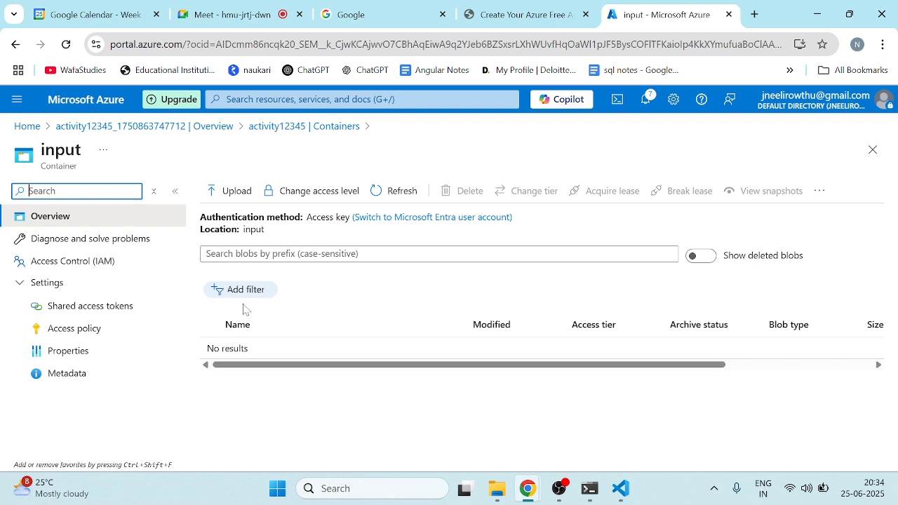
left_click(239, 198)
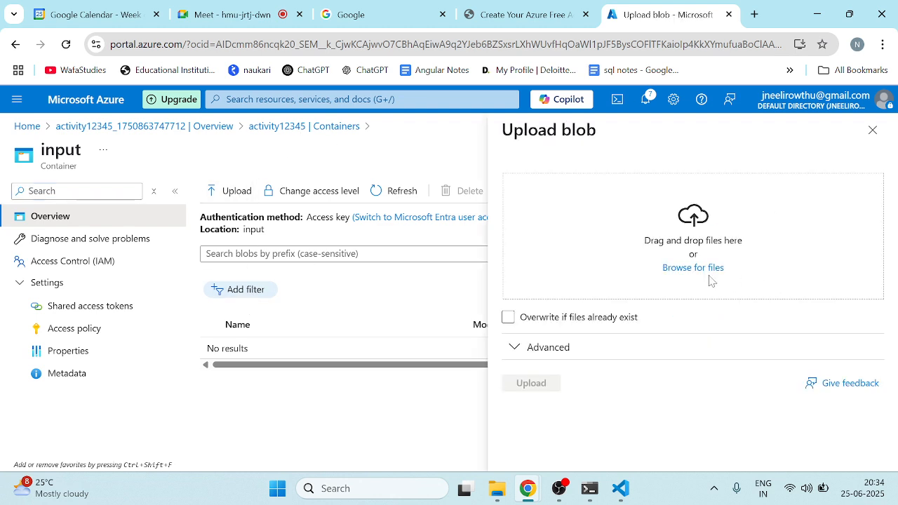
left_click(703, 275)
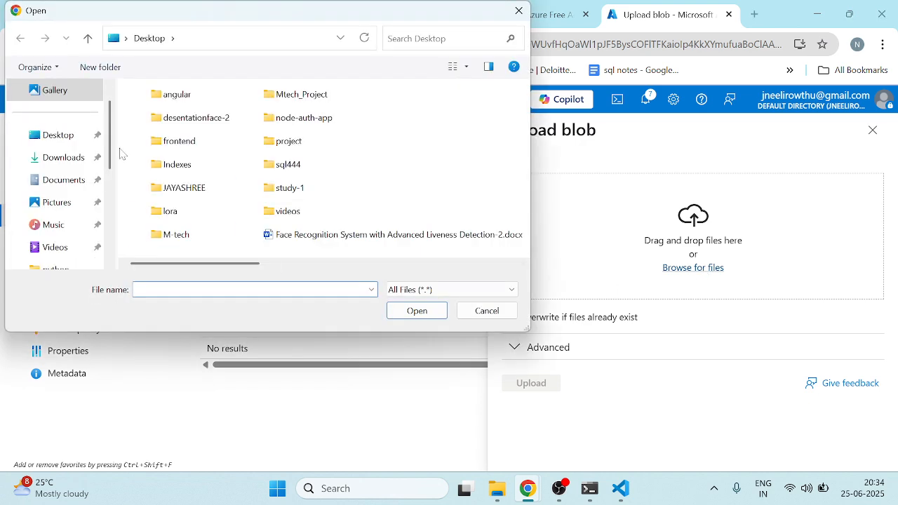
left_click(70, 156)
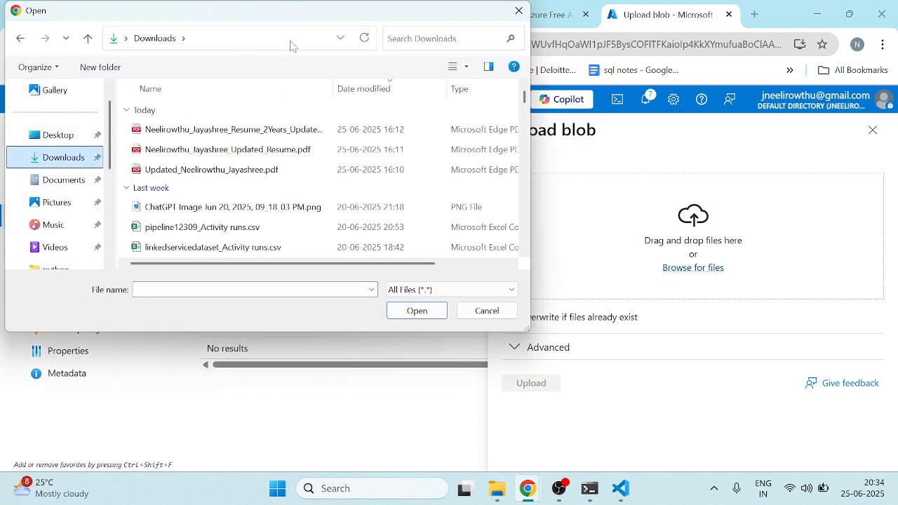
left_click(177, 228)
scroll(251, 224, "down", 2)
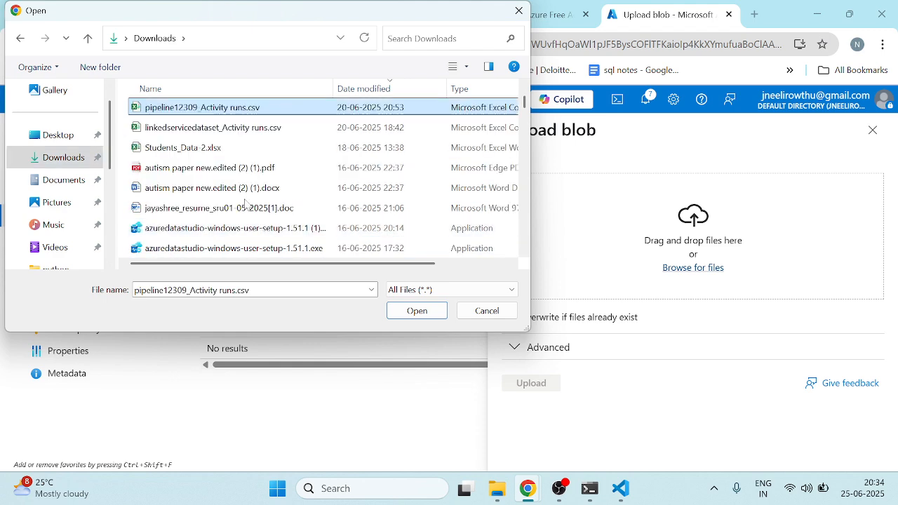
scroll(247, 203, "down", 2)
scroll(244, 162, "down", 1)
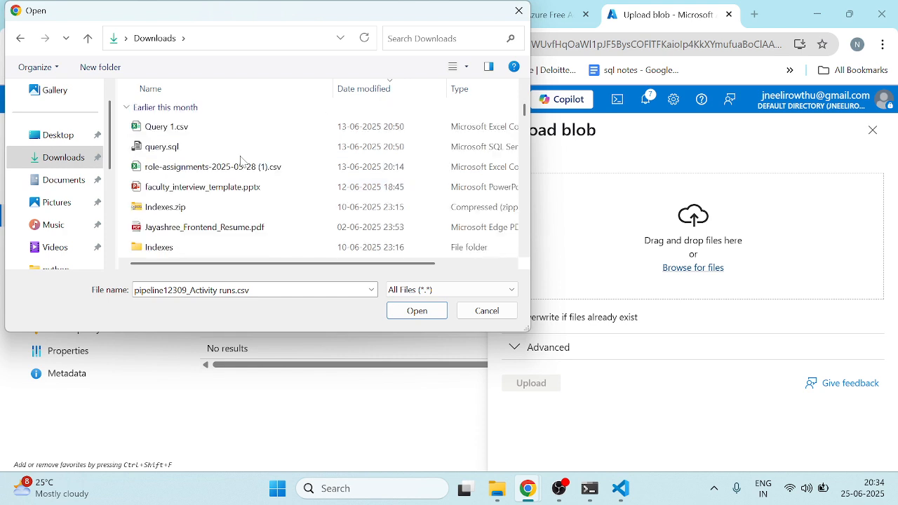
left_click(183, 171)
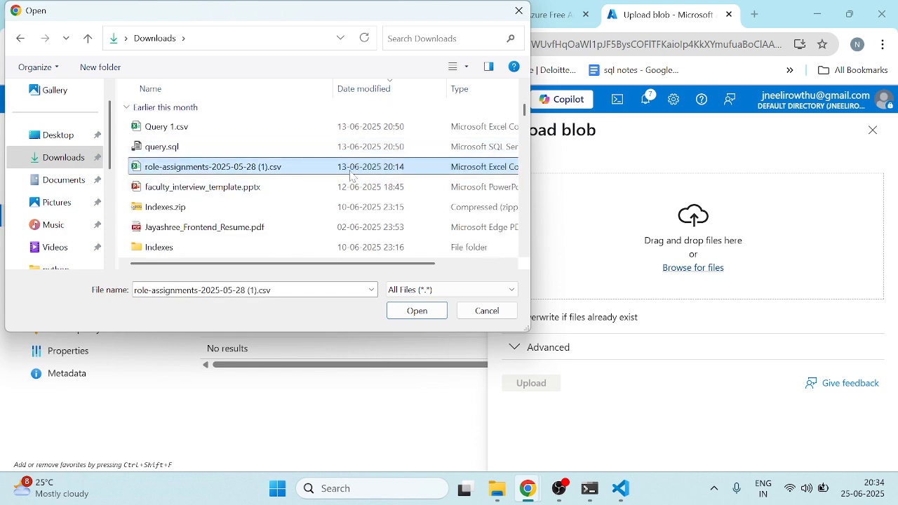
left_click(417, 311)
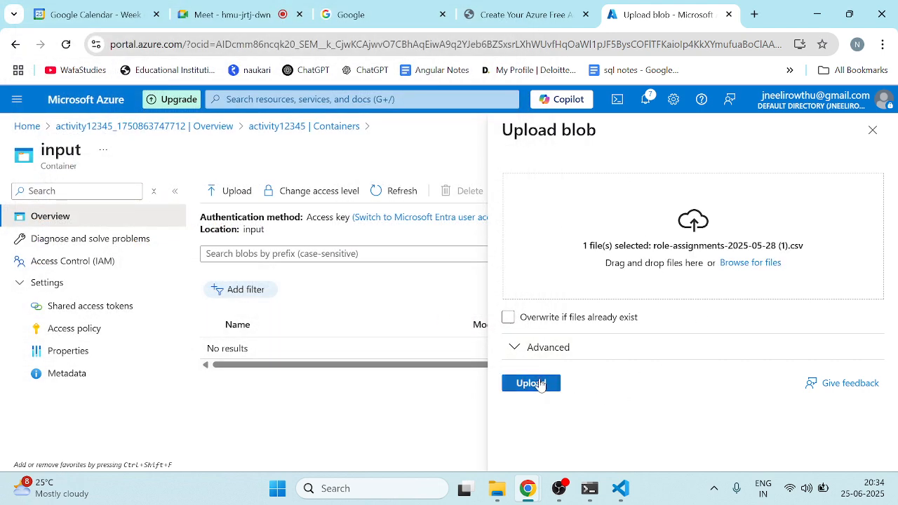
left_click(541, 383)
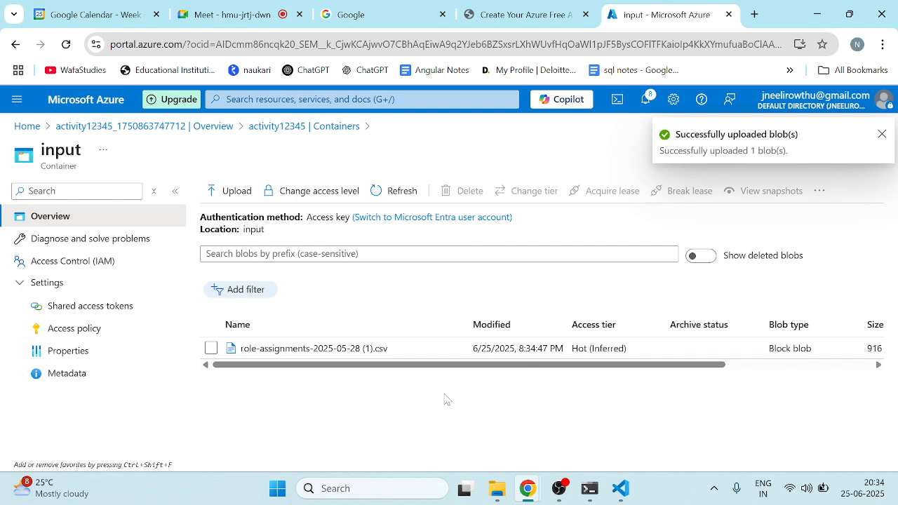
Step: Upload Python Index.pdf from the Downloads folder to the input container
left_click(234, 190)
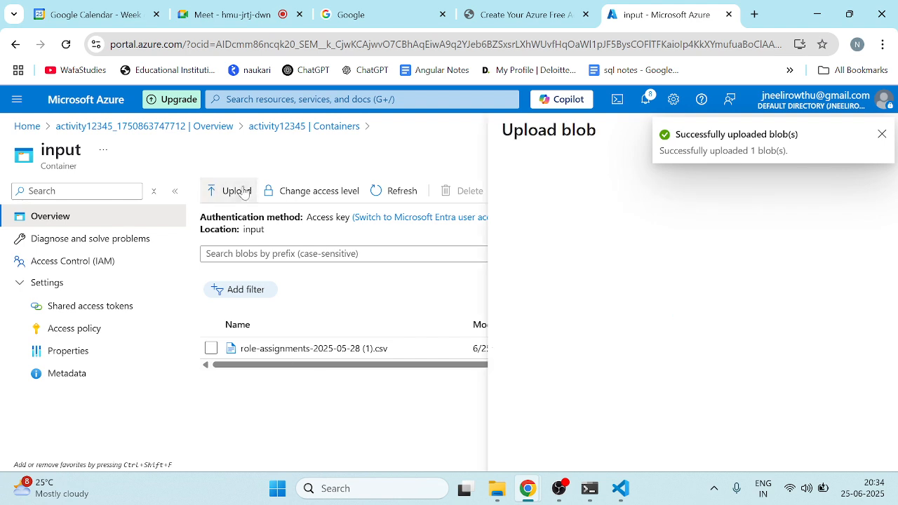
left_click(695, 268)
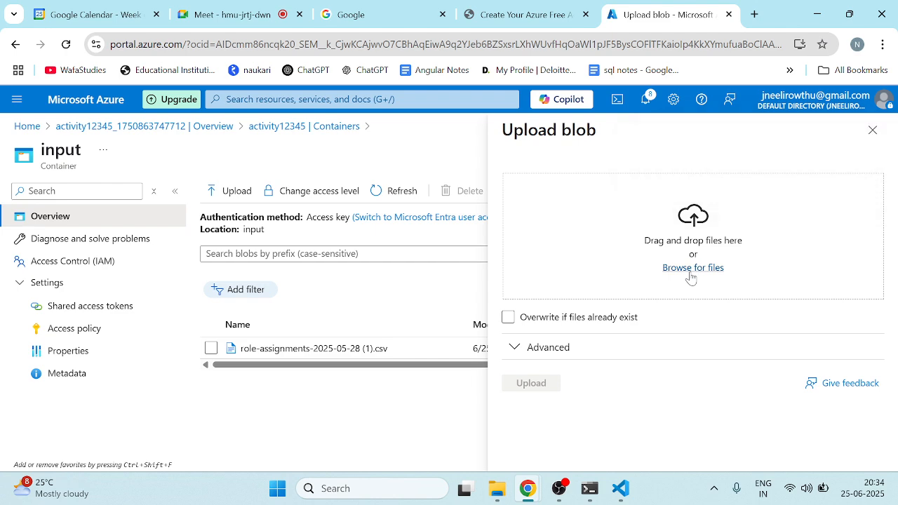
scroll(244, 156, "down", 1)
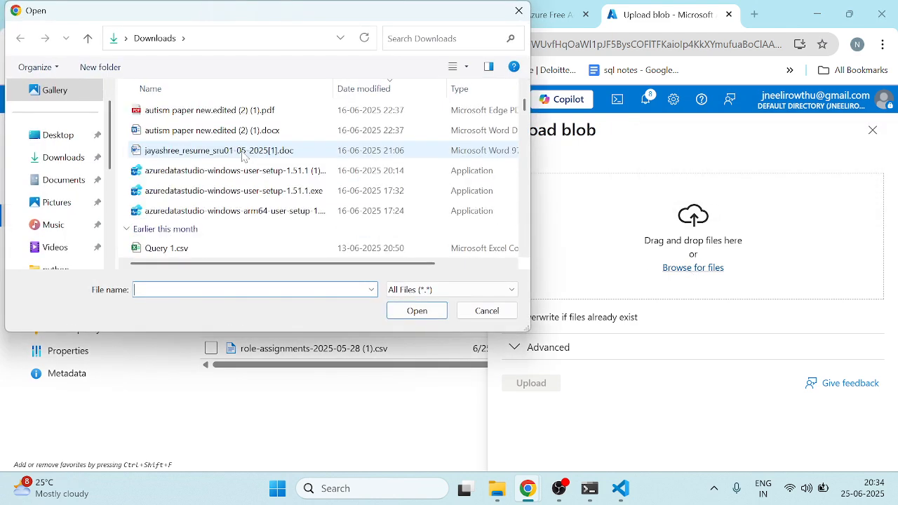
scroll(209, 201, "down", 3)
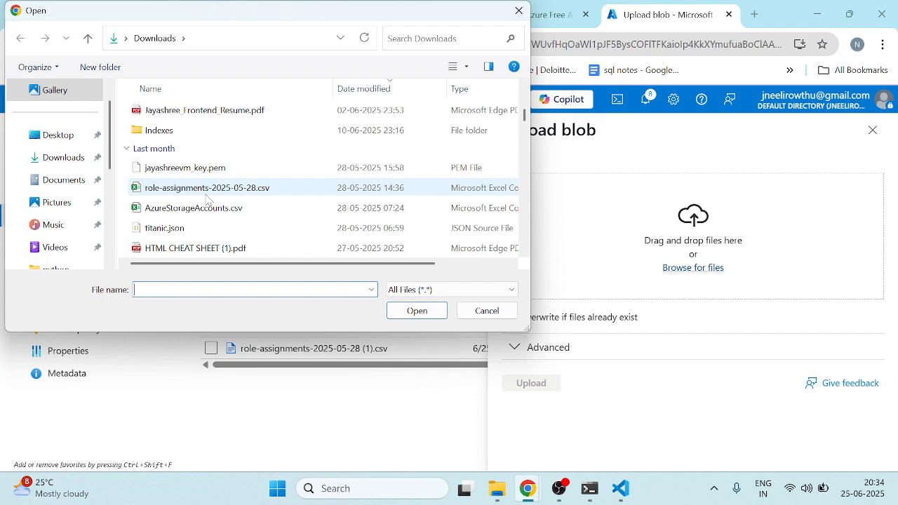
scroll(193, 238, "down", 3)
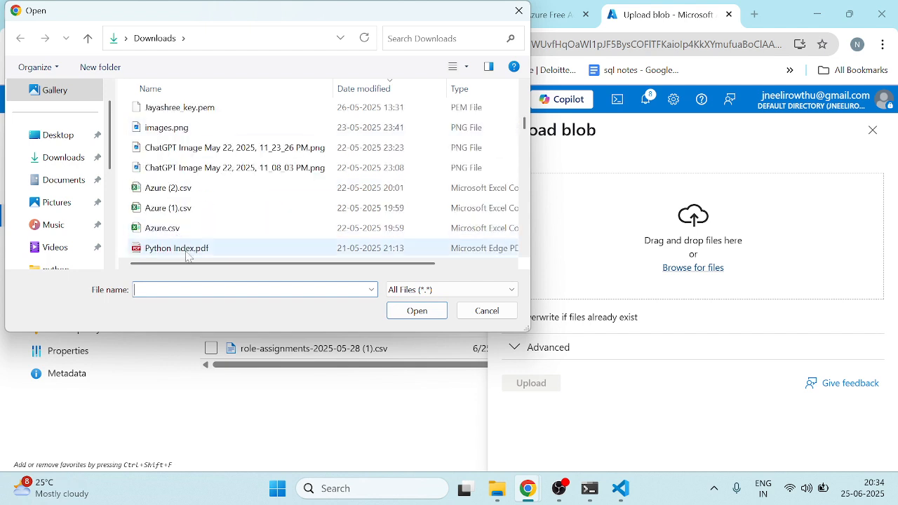
left_click(187, 253)
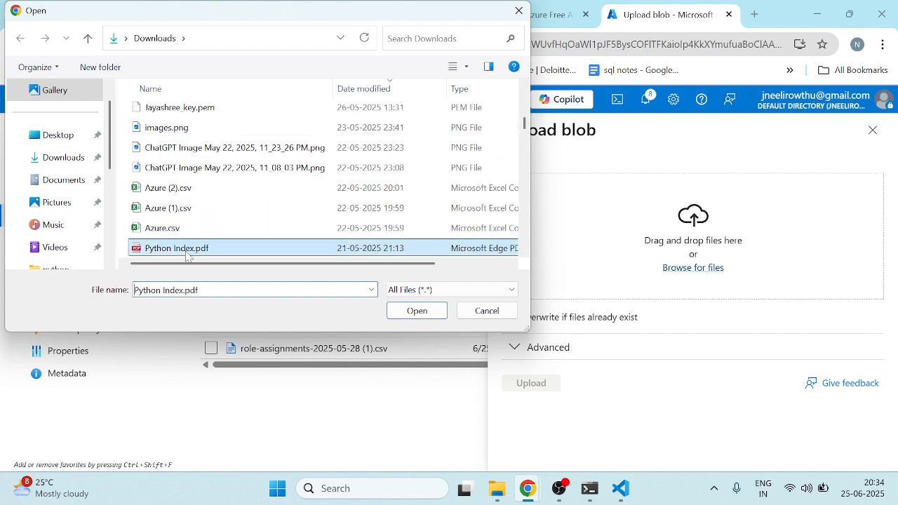
left_click(417, 312)
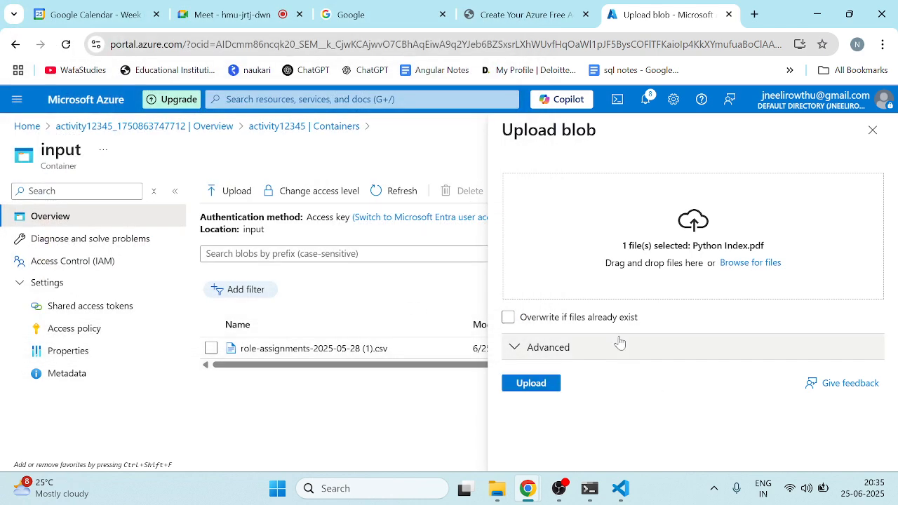
left_click(530, 383)
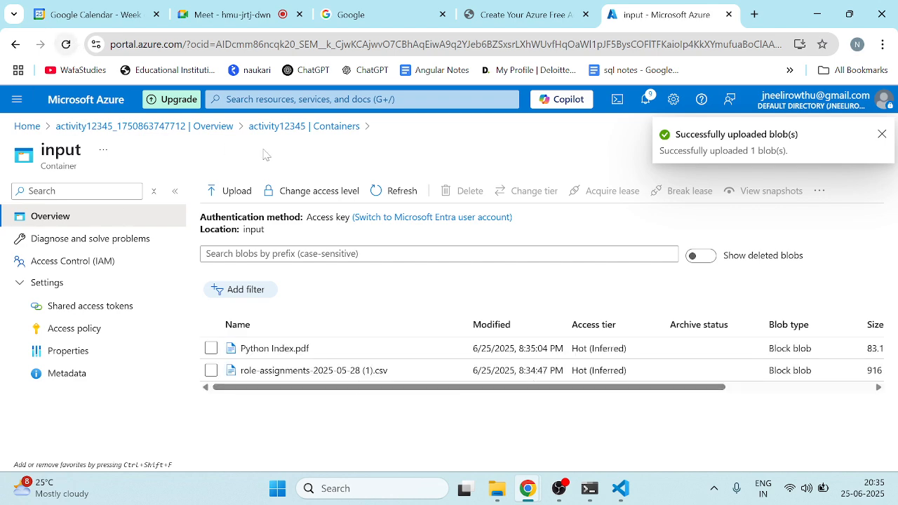
Step: Go back to the storage account's containers, open output, and upload pipeline12309_Activity runs.csv to it
left_click(300, 128)
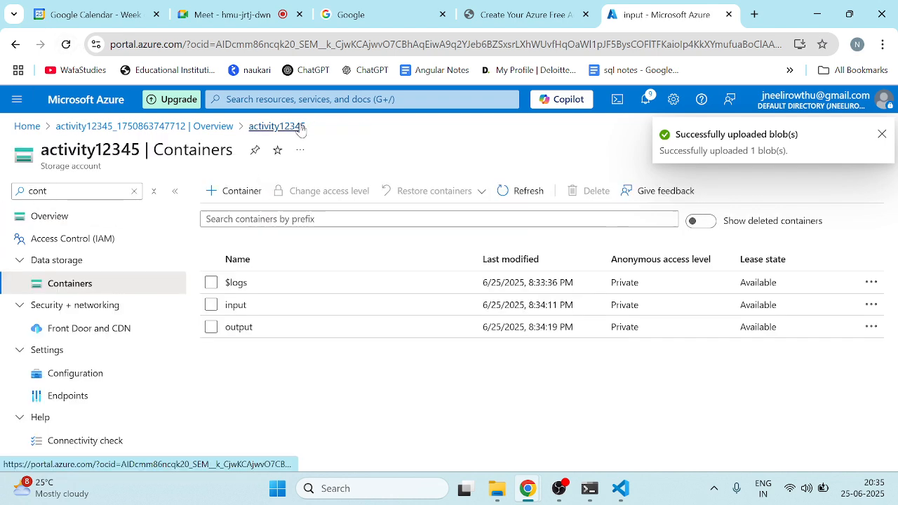
left_click(237, 330)
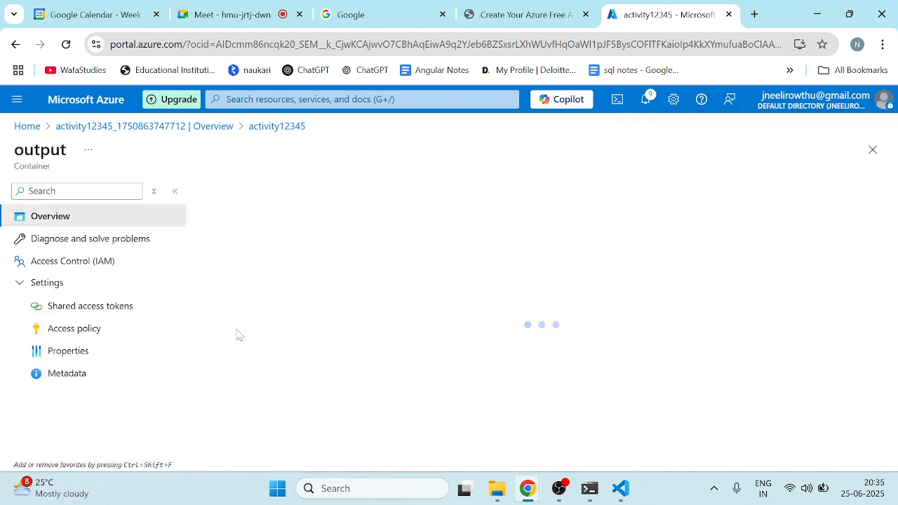
left_click(236, 194)
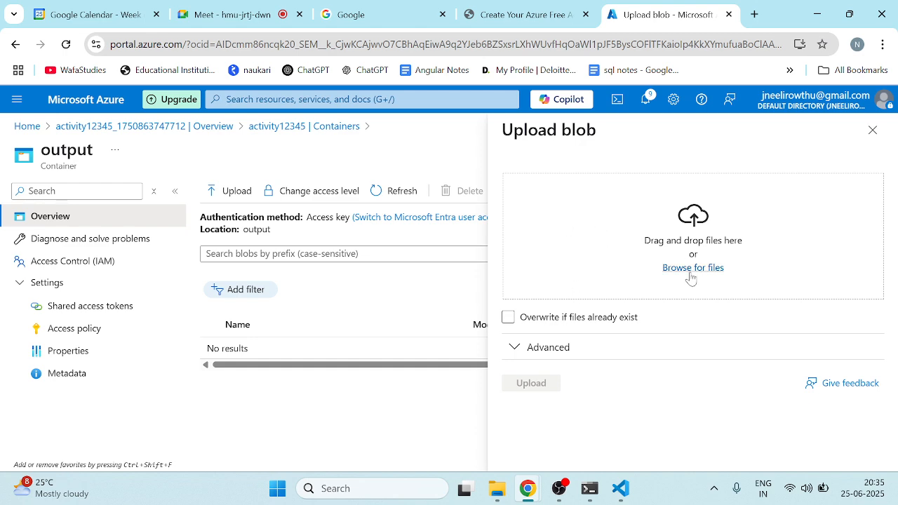
left_click(692, 274)
left_click(244, 231)
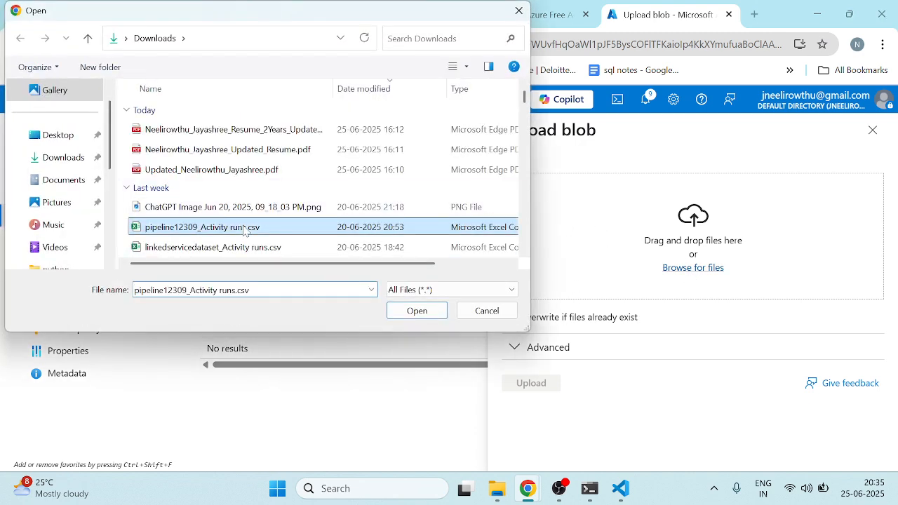
left_click(415, 312)
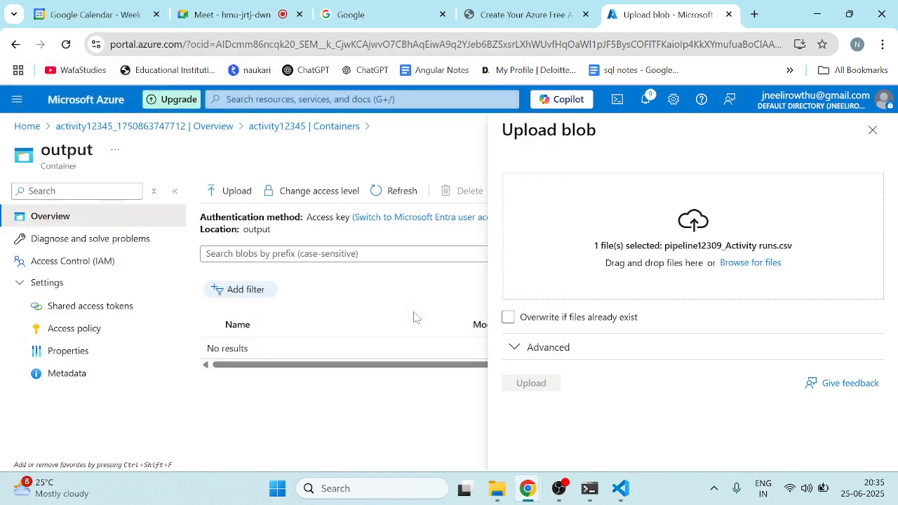
left_click(531, 384)
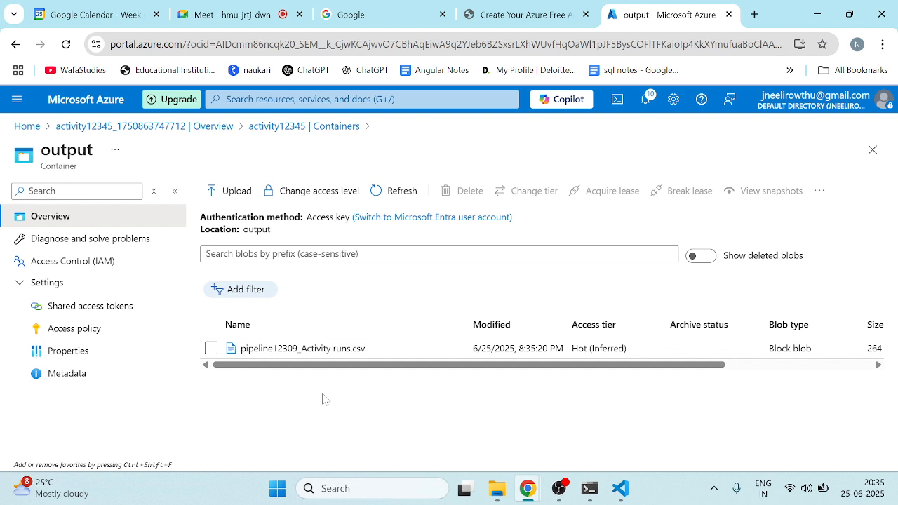
Step: From the portal home, search the marketplace for data factory and start creating Microsoft's Data Factory resource
left_click(26, 127)
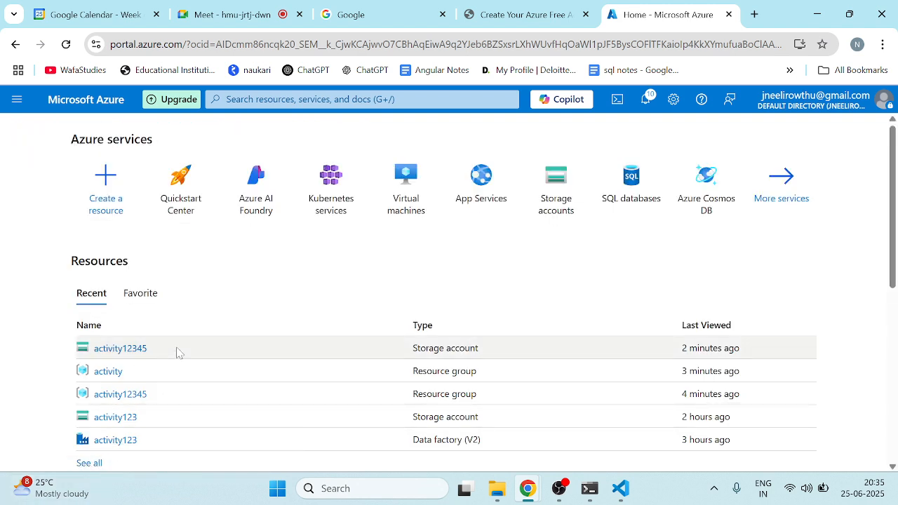
scroll(149, 358, "down", 1)
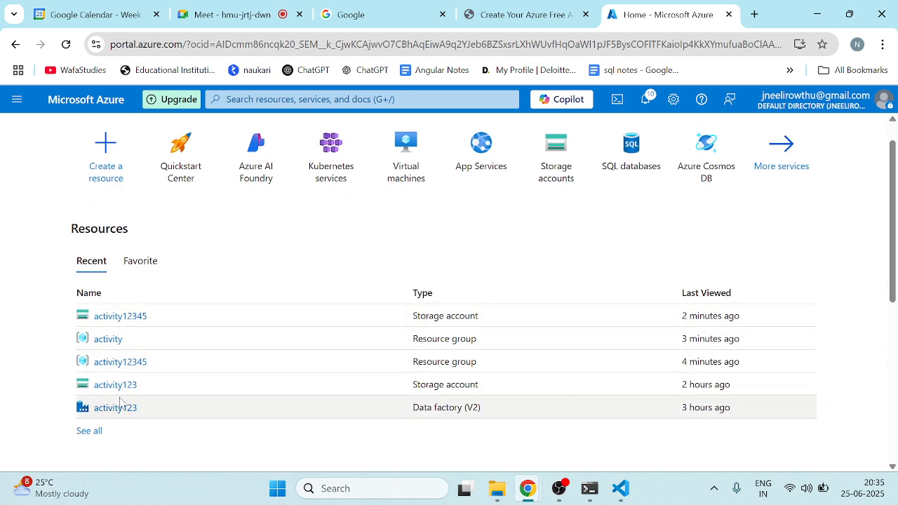
scroll(167, 332, "up", 1)
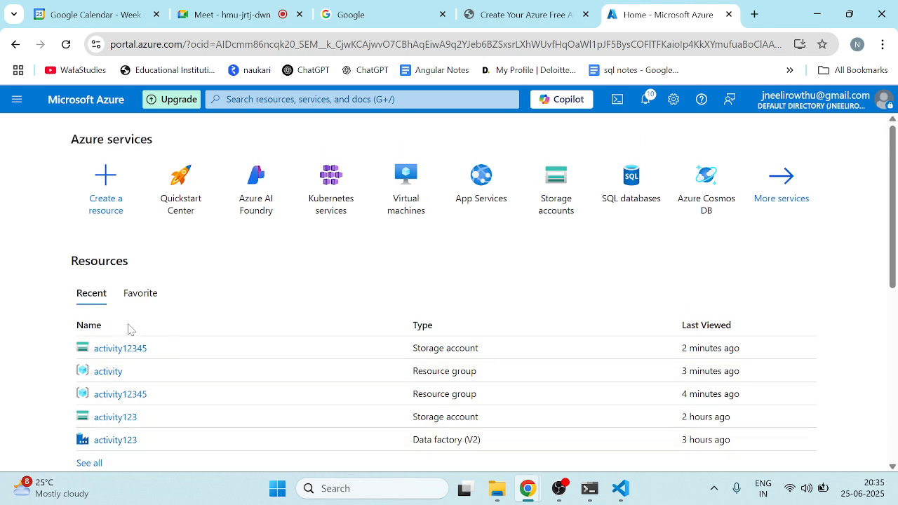
left_click(131, 190)
left_click(259, 198)
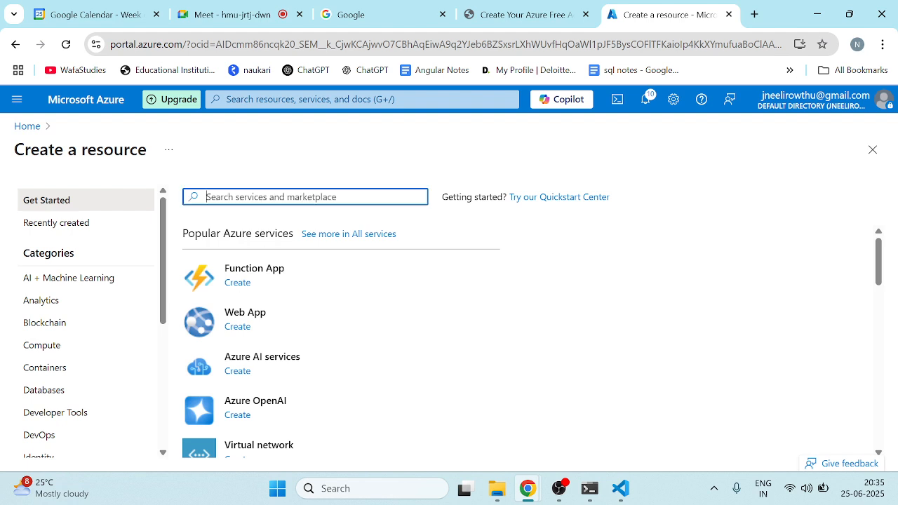
type("da")
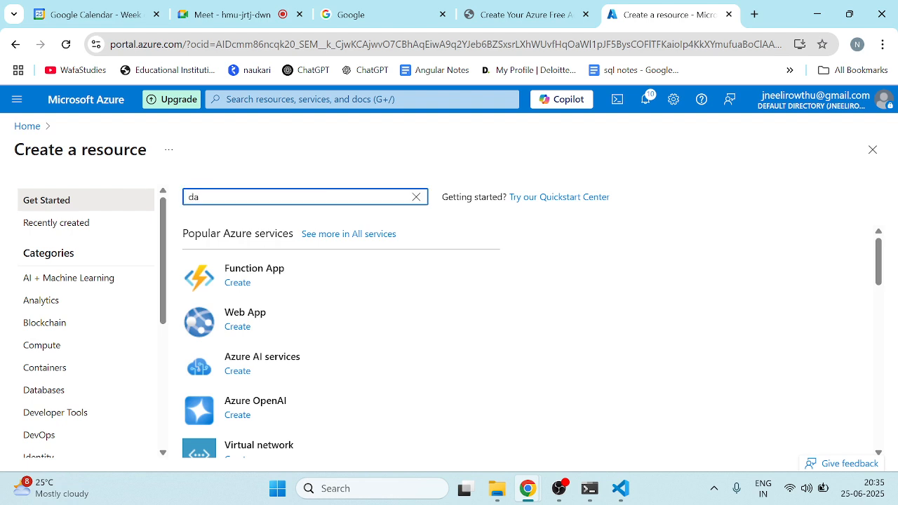
type("ta fact")
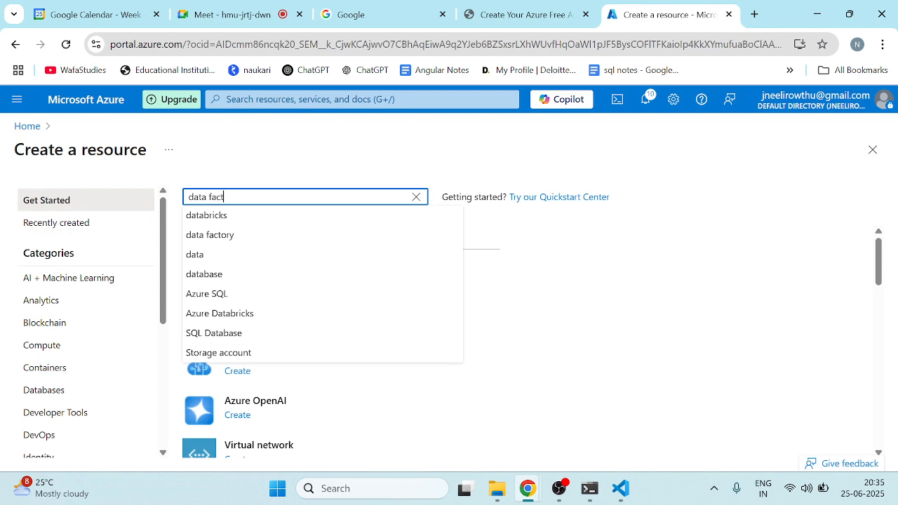
left_click(234, 221)
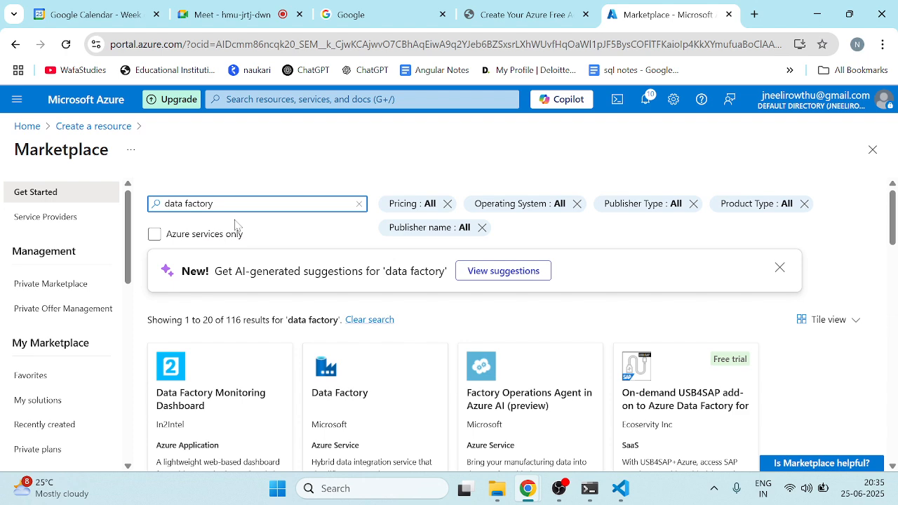
left_click(404, 376)
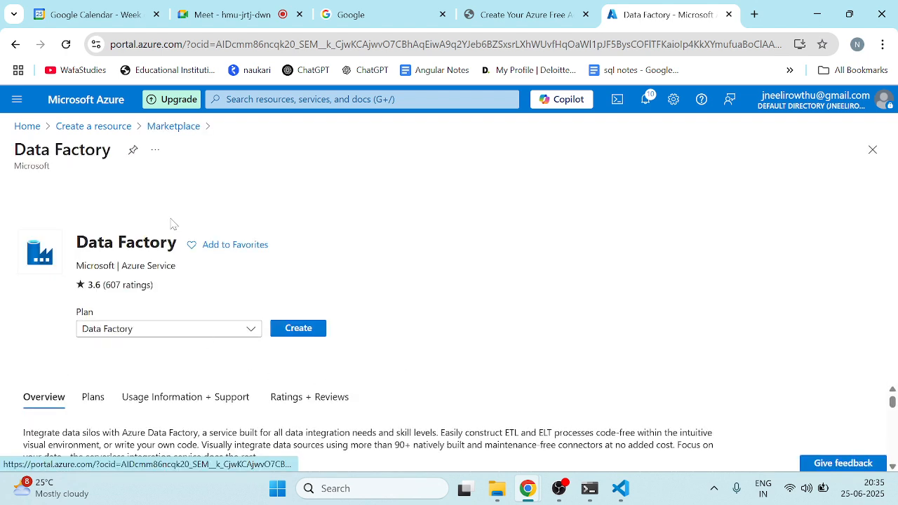
left_click(299, 328)
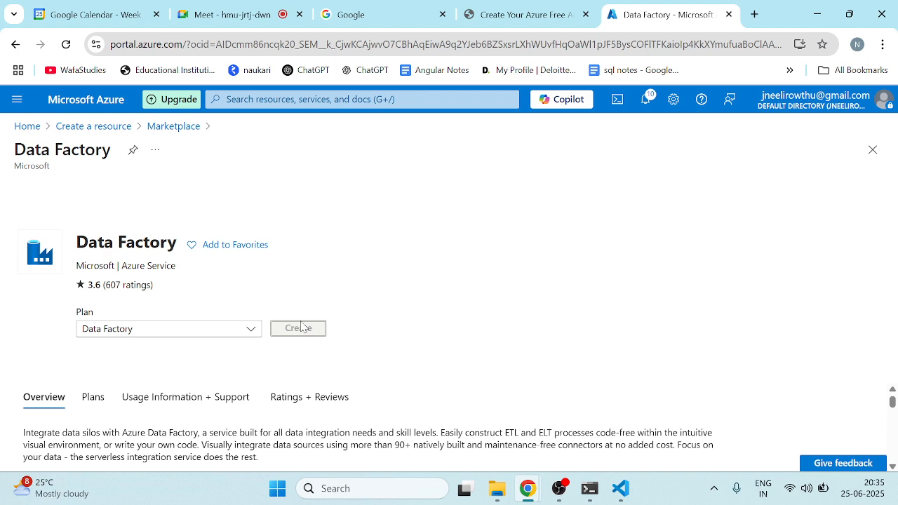
Step: Assign the data factory to the resource group activity12345 and name it activity12345
scroll(491, 317, "down", 1)
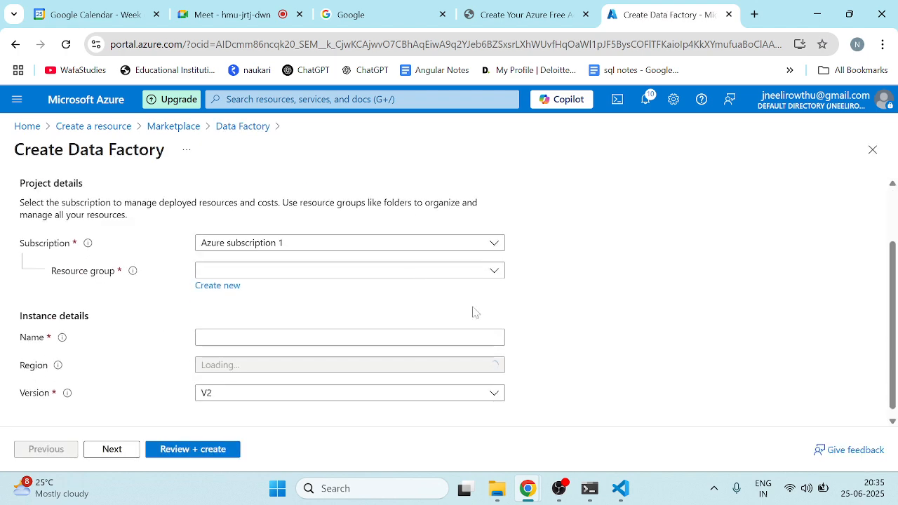
left_click(240, 269)
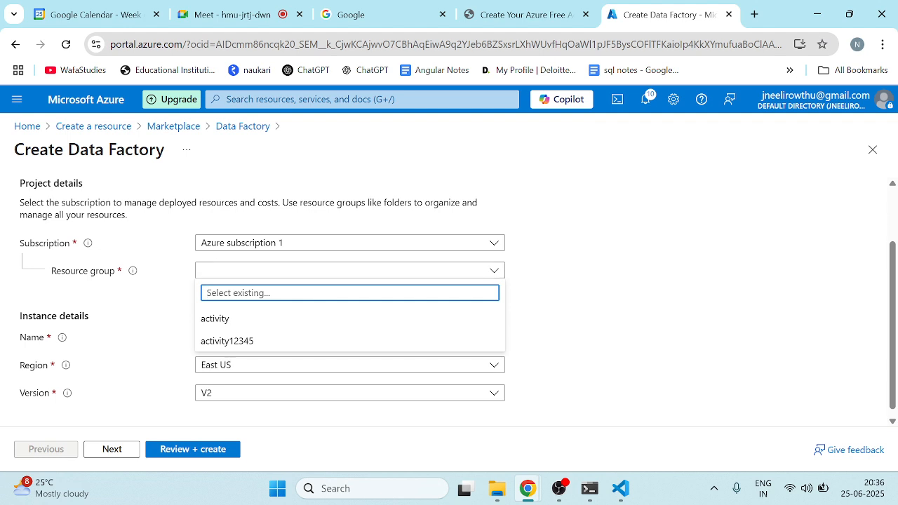
left_click(253, 342)
scroll(309, 333, "down", 1)
left_click(308, 332)
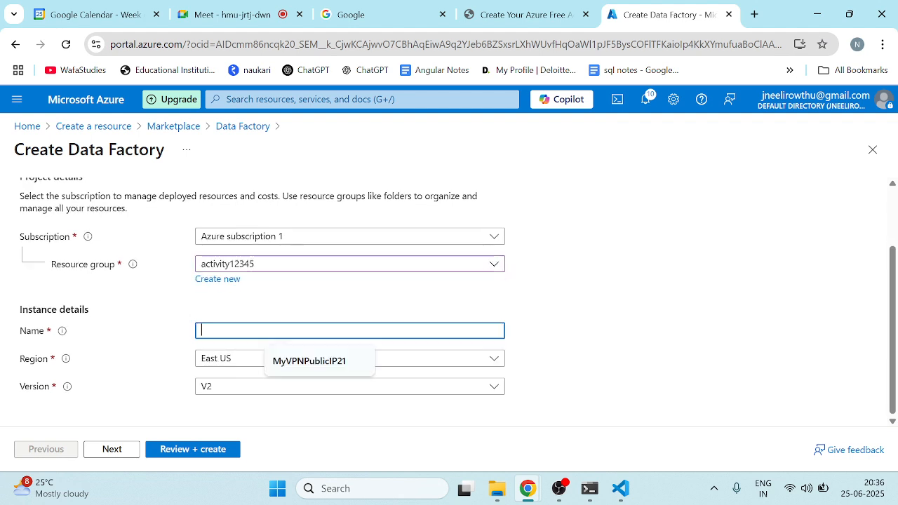
type("activity12345")
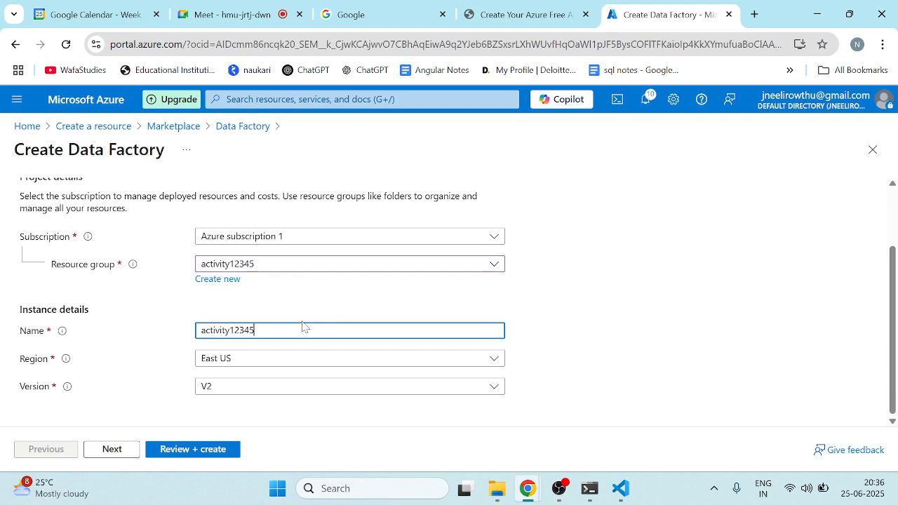
Step: Keep the default Git, networking, encryption and tag settings and proceed to the data factory's final review
left_click(109, 450)
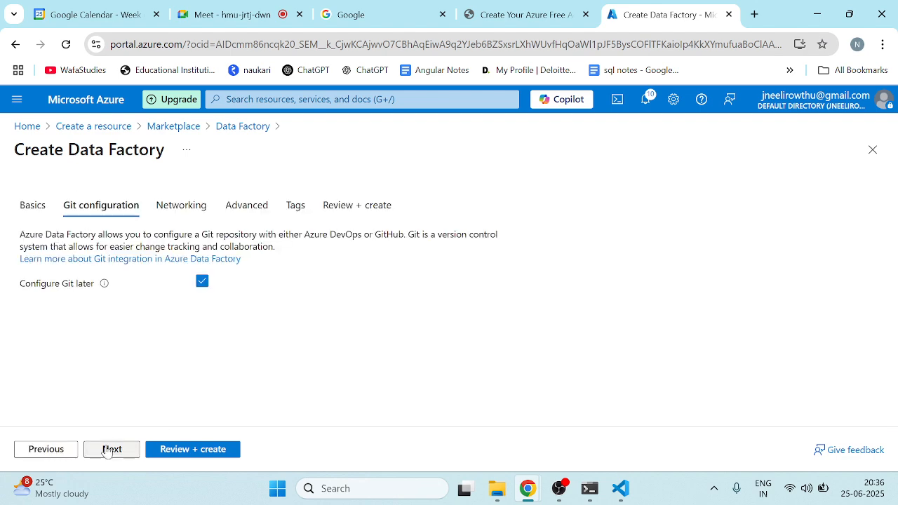
left_click(107, 451)
left_click(106, 450)
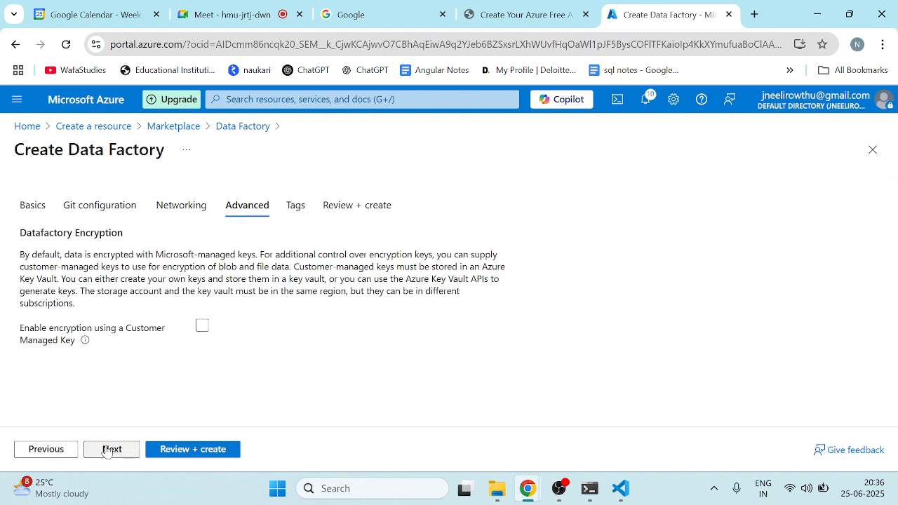
left_click(107, 451)
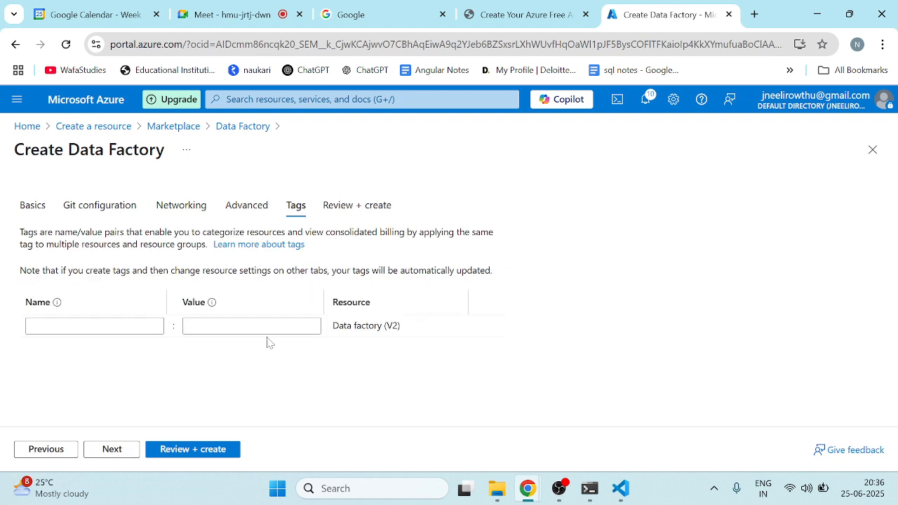
left_click(111, 449)
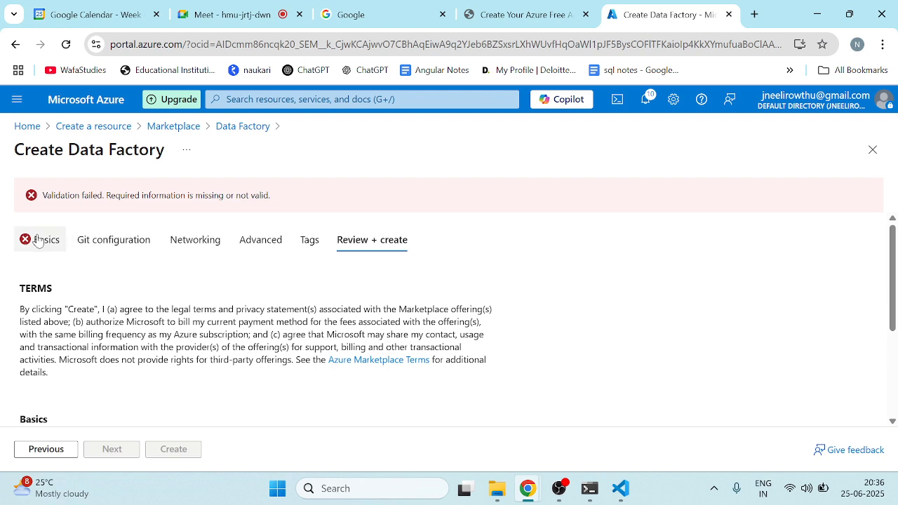
Step: Return to the basic settings, change the data factory name to activity1234501, and run the review validation again
left_click(38, 240)
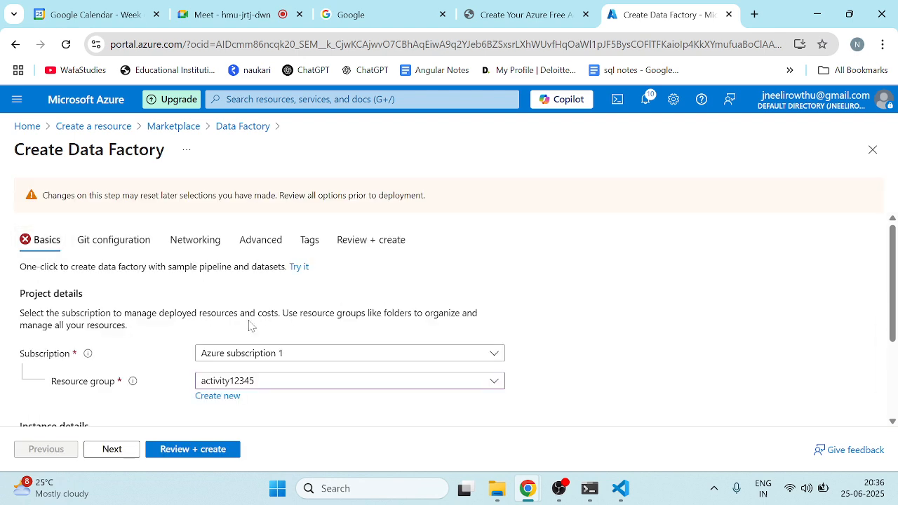
scroll(249, 325, "down", 3)
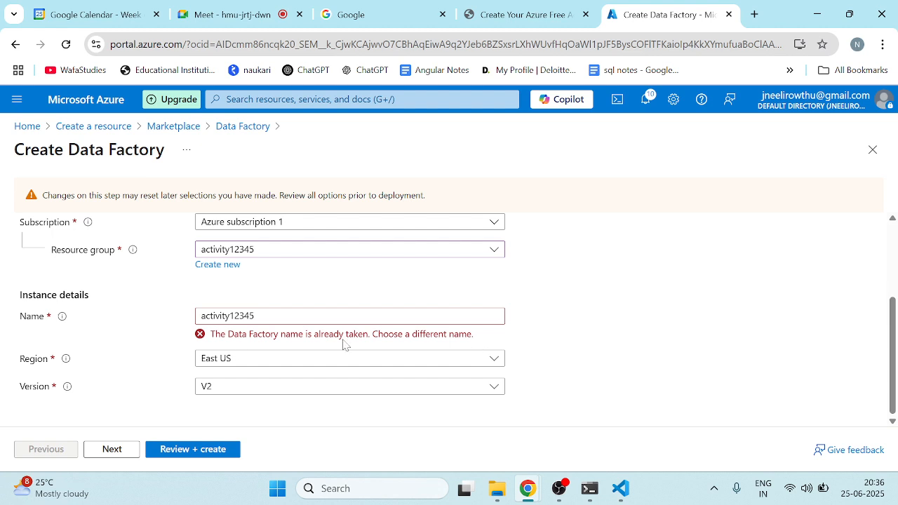
left_click(369, 317)
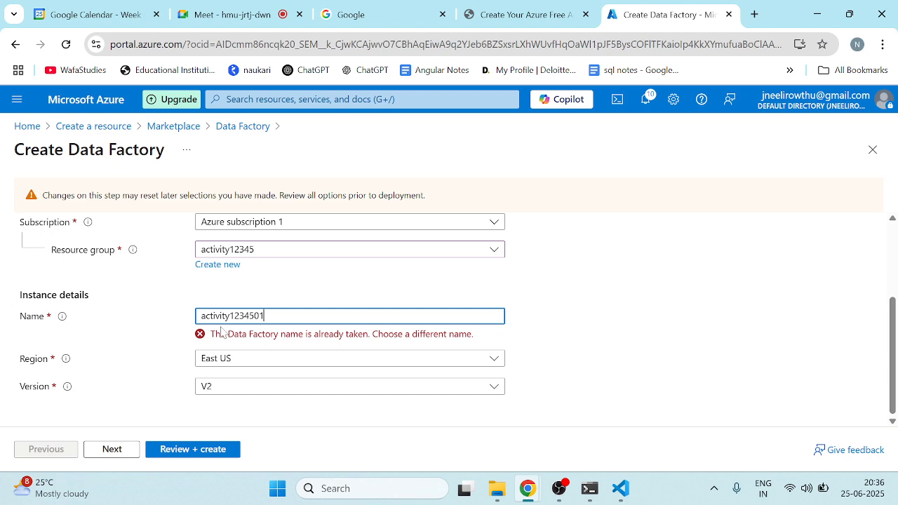
left_click(188, 452)
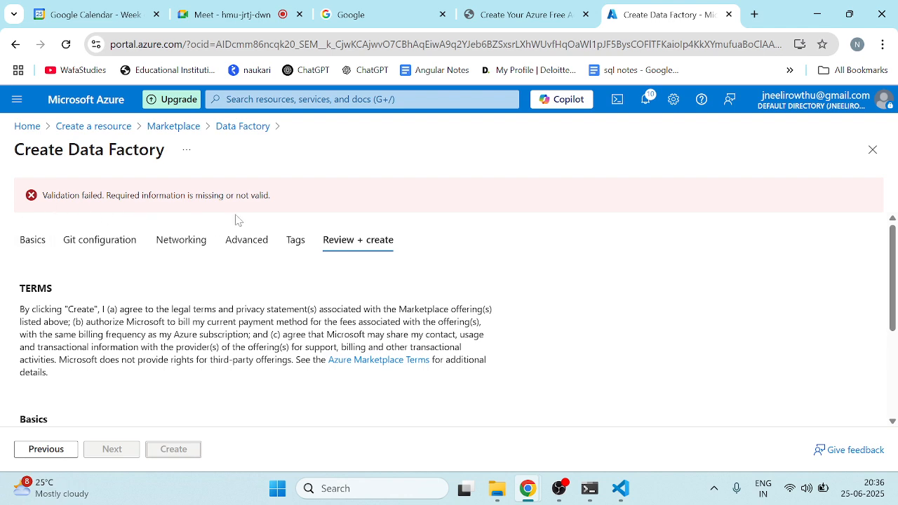
Step: Go through the basic, Git, networking, encryption and tag settings without changes, validate again, and create the data factory
left_click(33, 240)
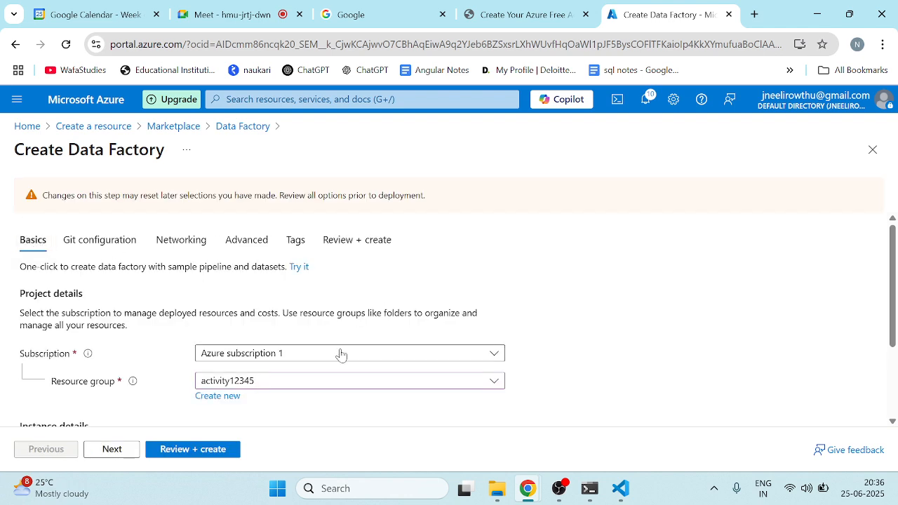
scroll(341, 354, "down", 2)
scroll(340, 354, "up", 2)
left_click(92, 244)
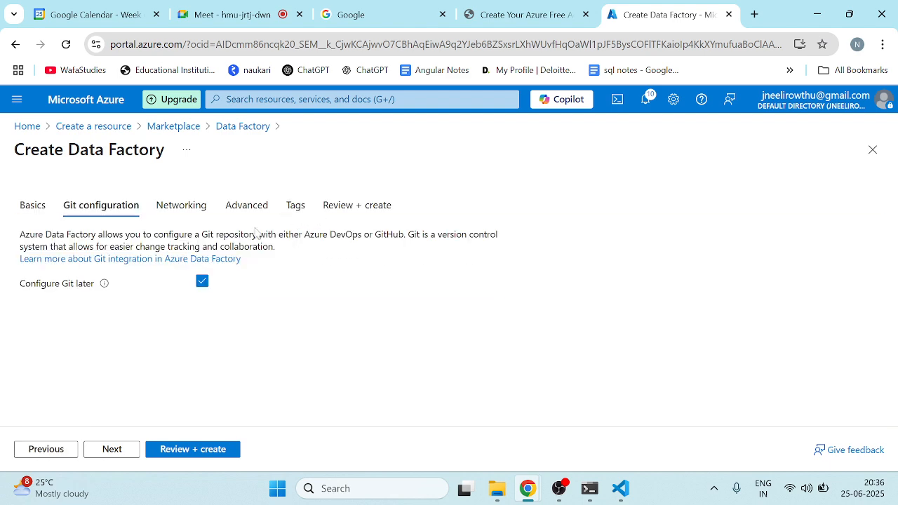
left_click(188, 205)
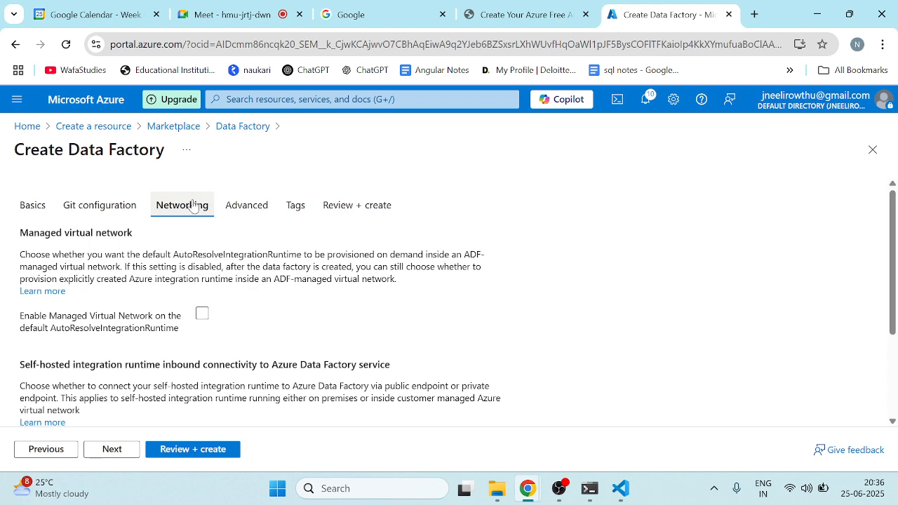
left_click(247, 205)
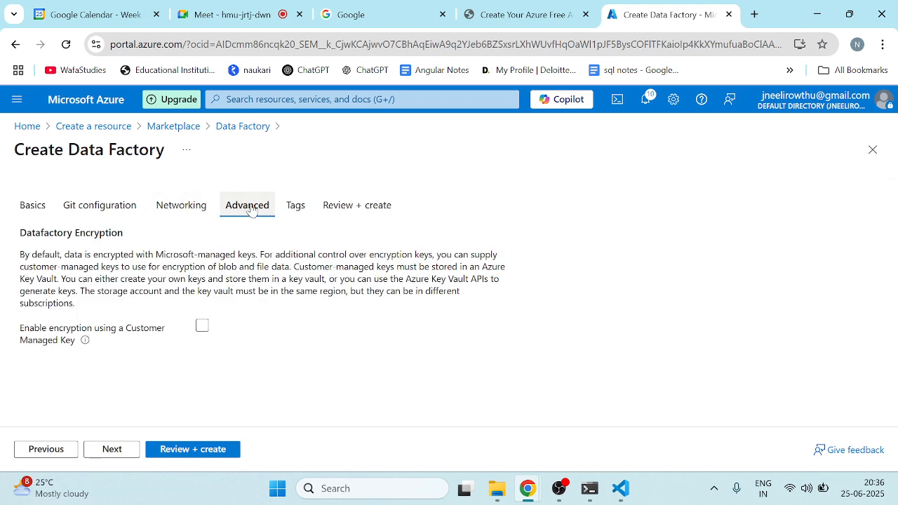
left_click(301, 211)
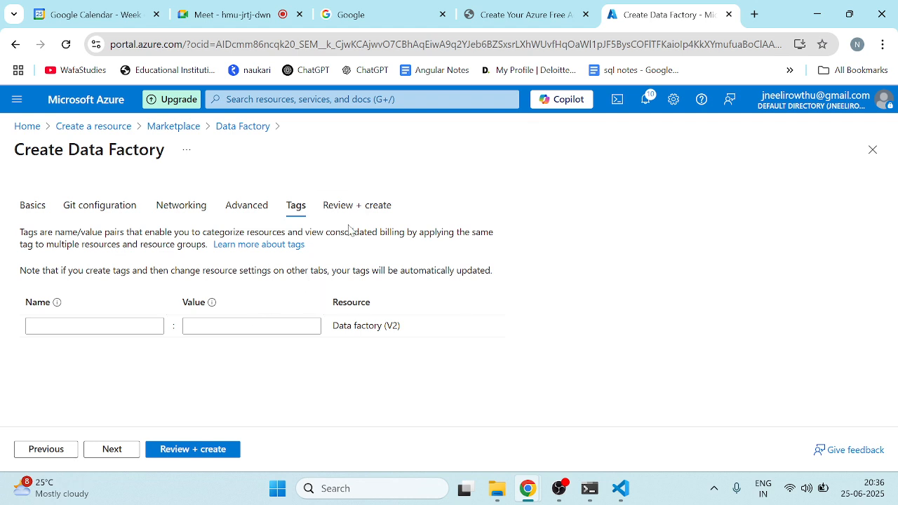
left_click(363, 205)
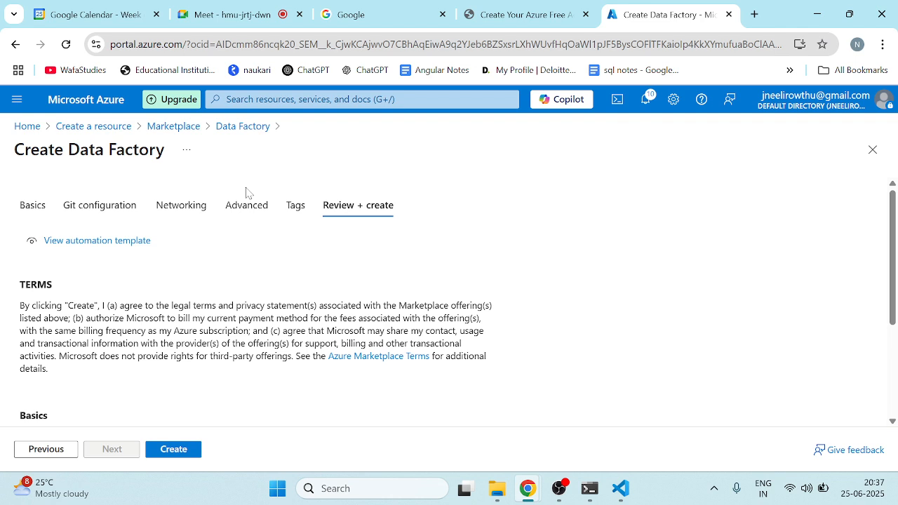
left_click(173, 449)
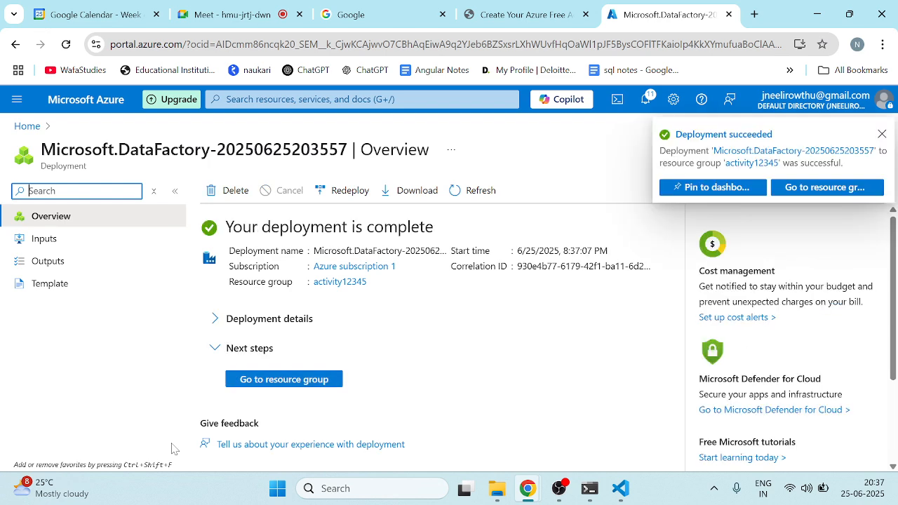
Step: Go to the deployed data factory in resource group activity12345 and launch Azure Data Factory Studio
left_click(281, 379)
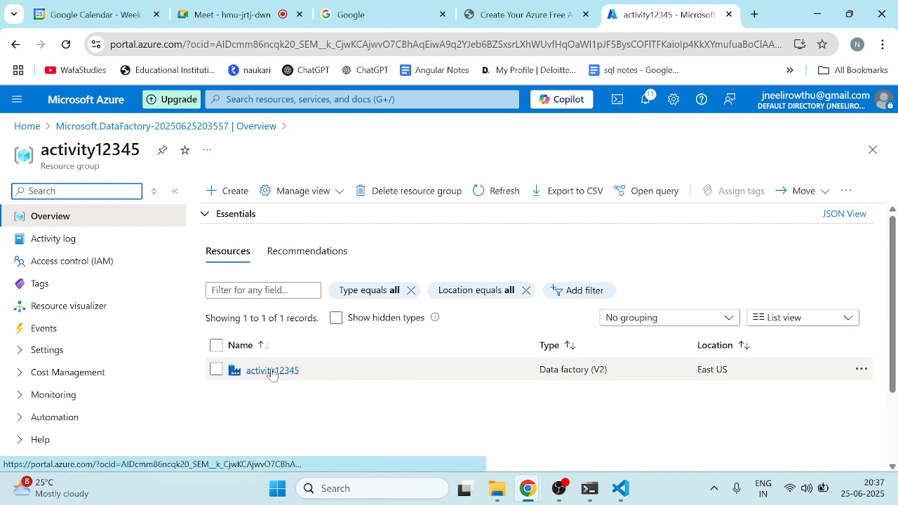
left_click(272, 370)
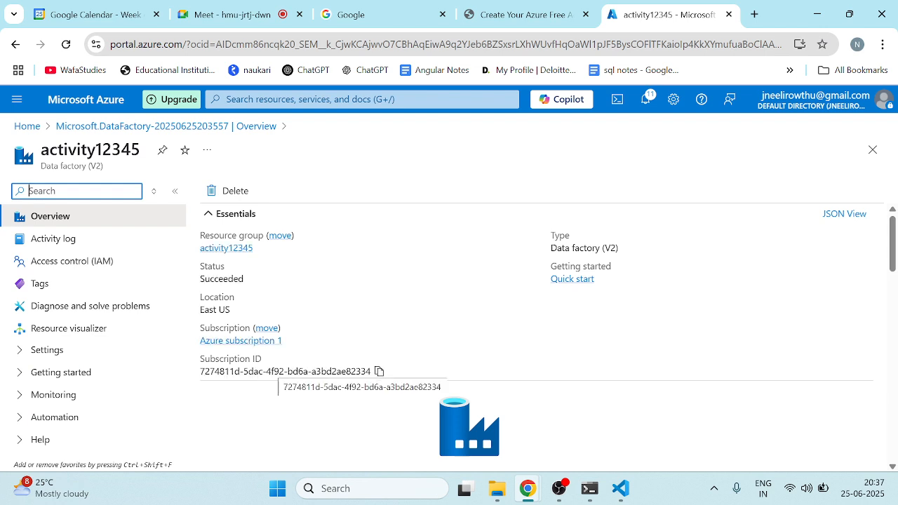
scroll(375, 372, "down", 3)
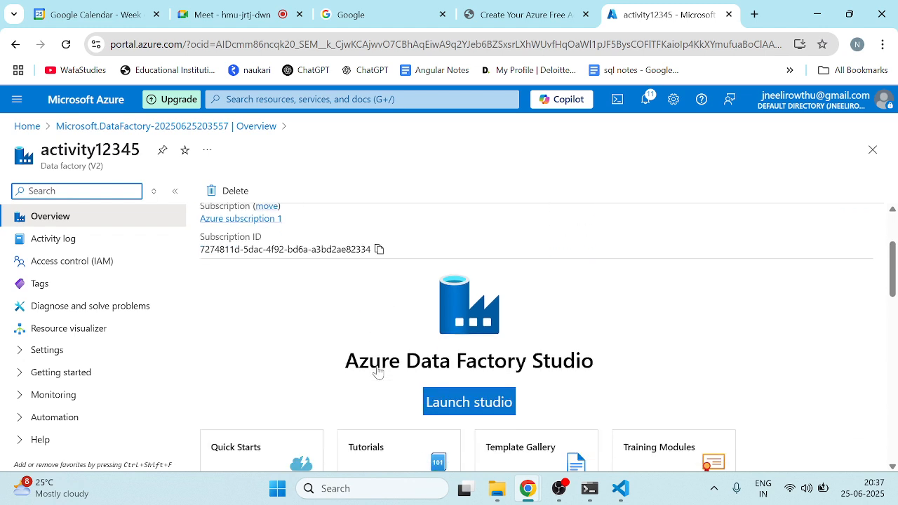
left_click(461, 387)
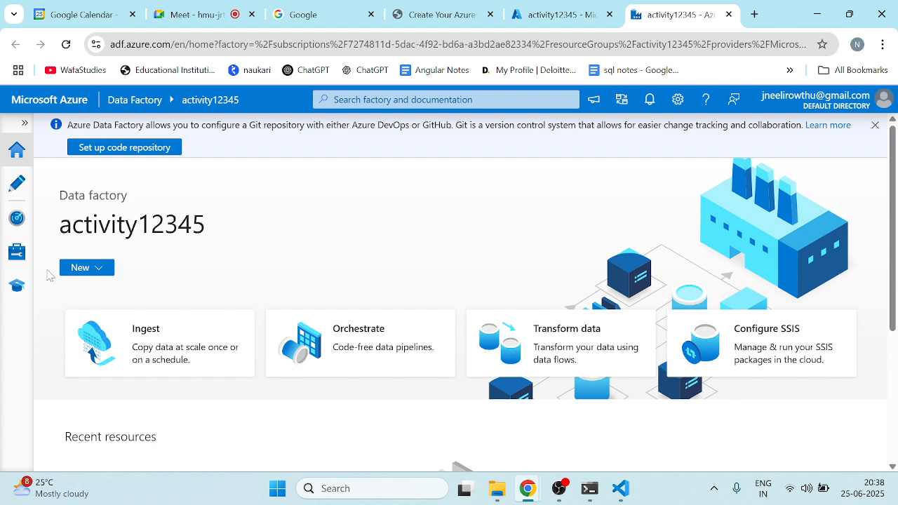
Step: In the authoring workspace, start a new dataset on Azure Blob Storage with the DelimitedText format
left_click(17, 183)
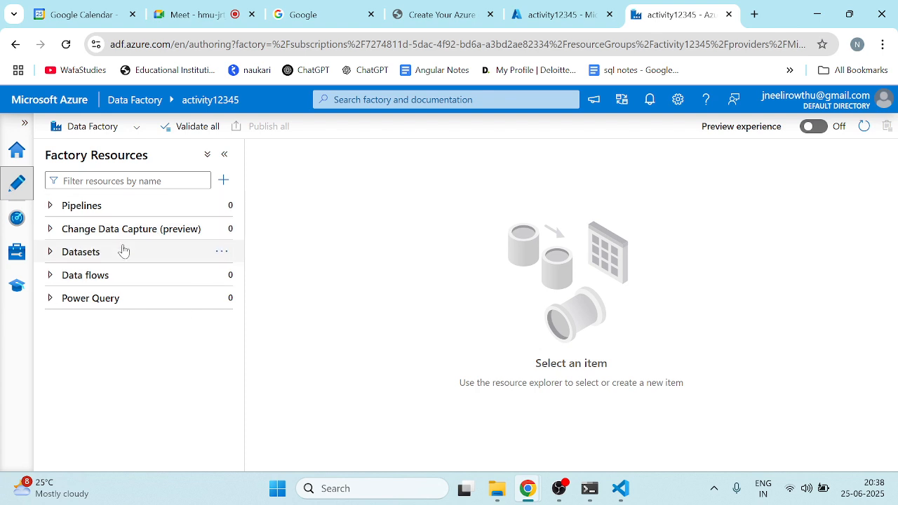
left_click(216, 254)
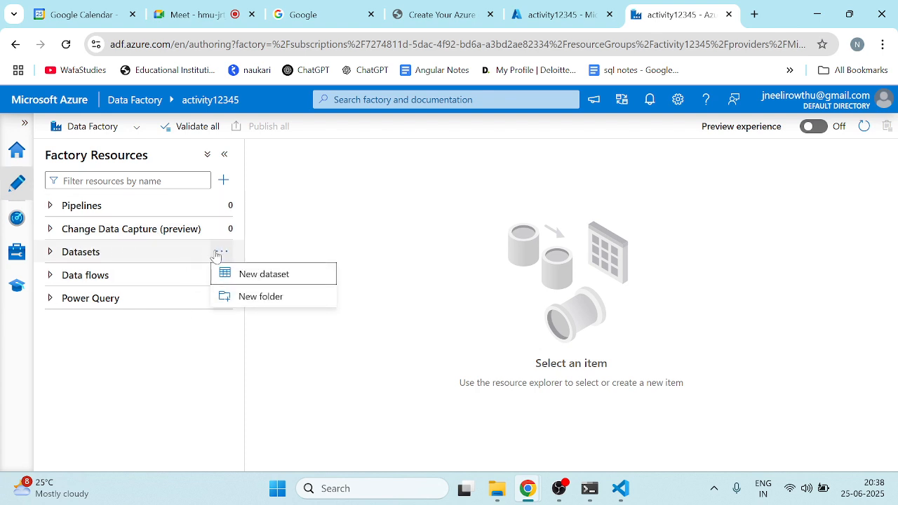
left_click(263, 274)
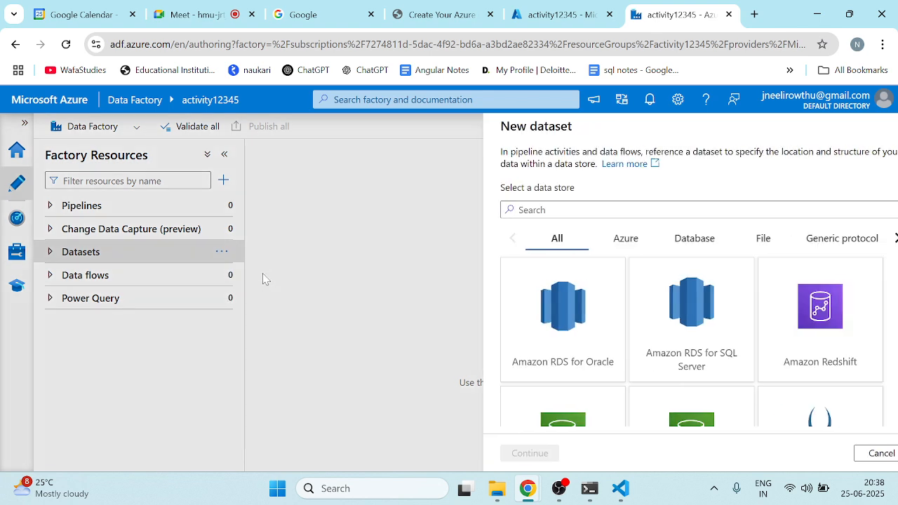
scroll(537, 317, "down", 1)
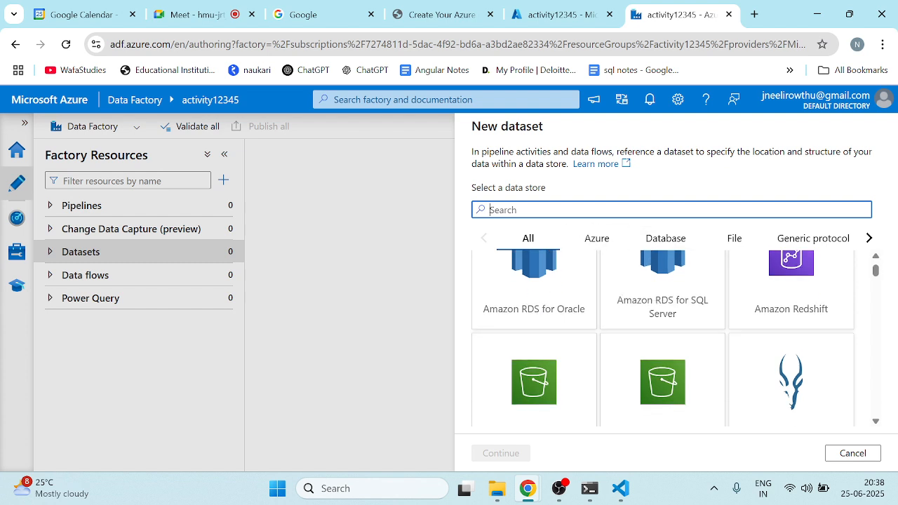
type("azure")
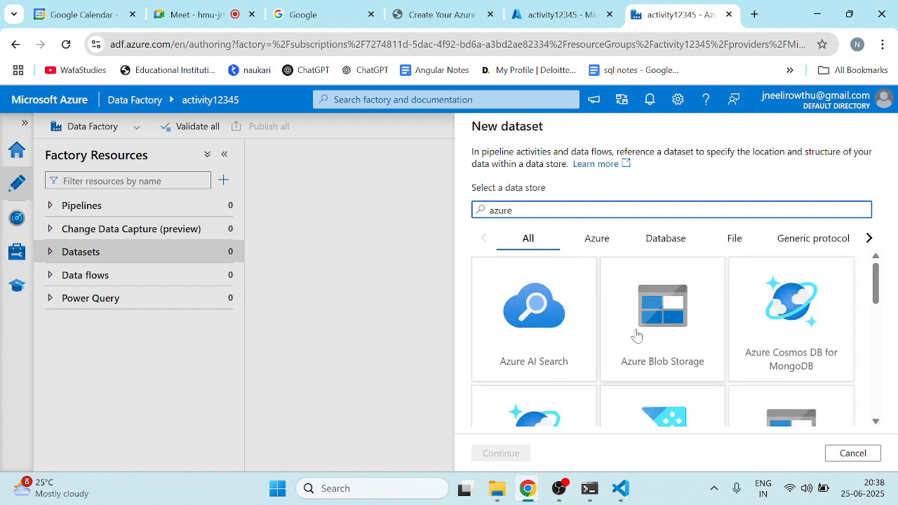
left_click(638, 333)
left_click(507, 453)
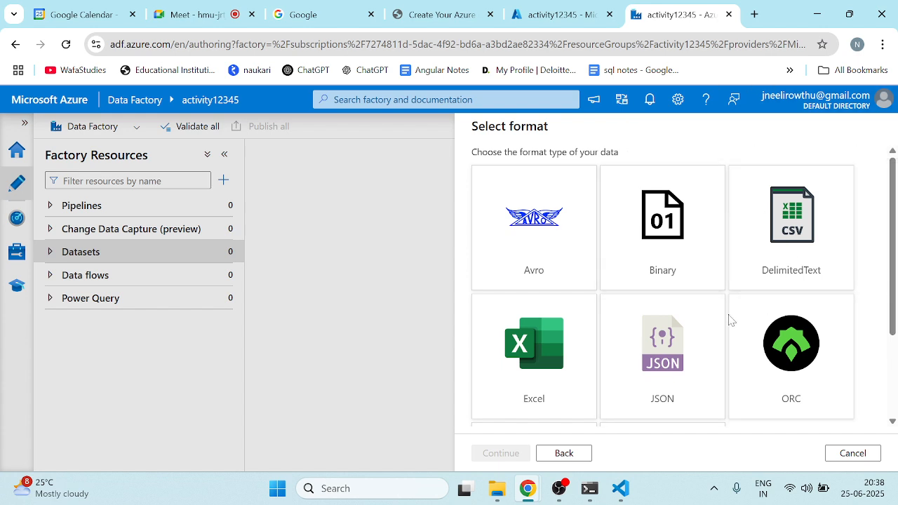
left_click(798, 232)
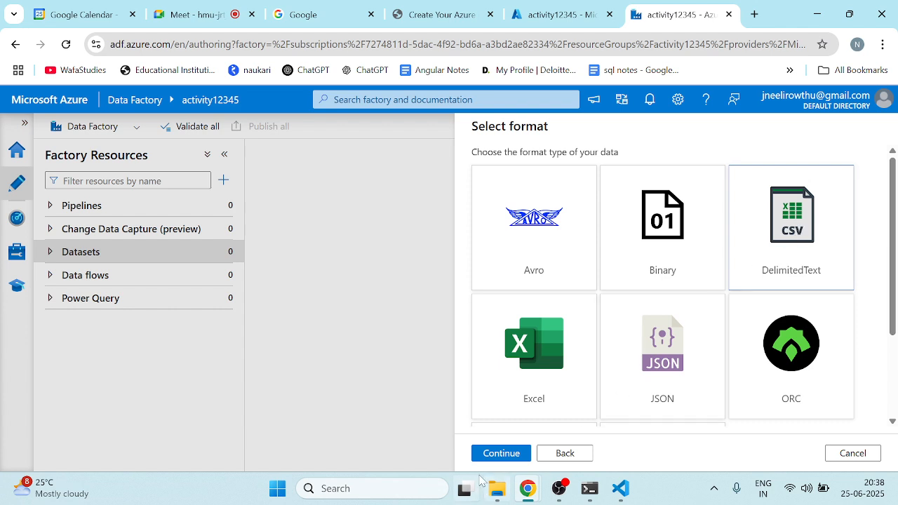
left_click(498, 453)
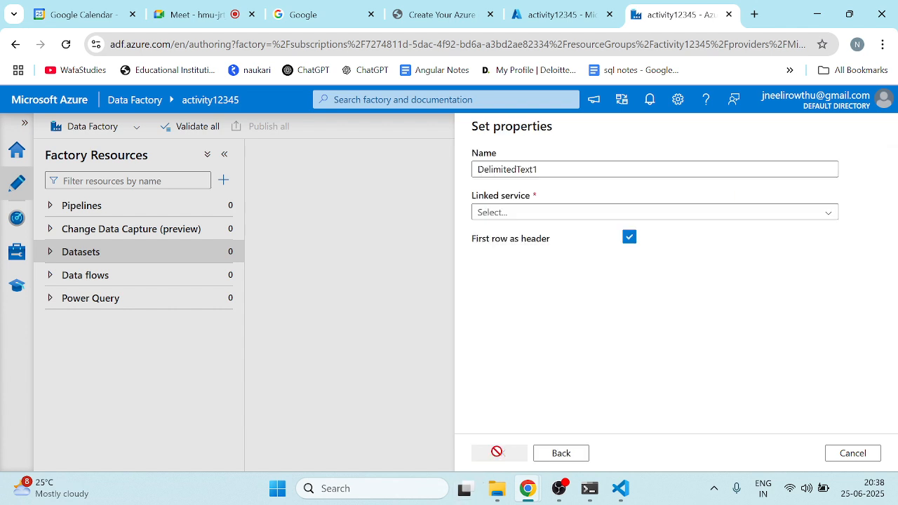
Step: Create a new Azure Blob Storage linked service for the dataset, using Azure subscription 1 and storage account activity12345
left_click(538, 217)
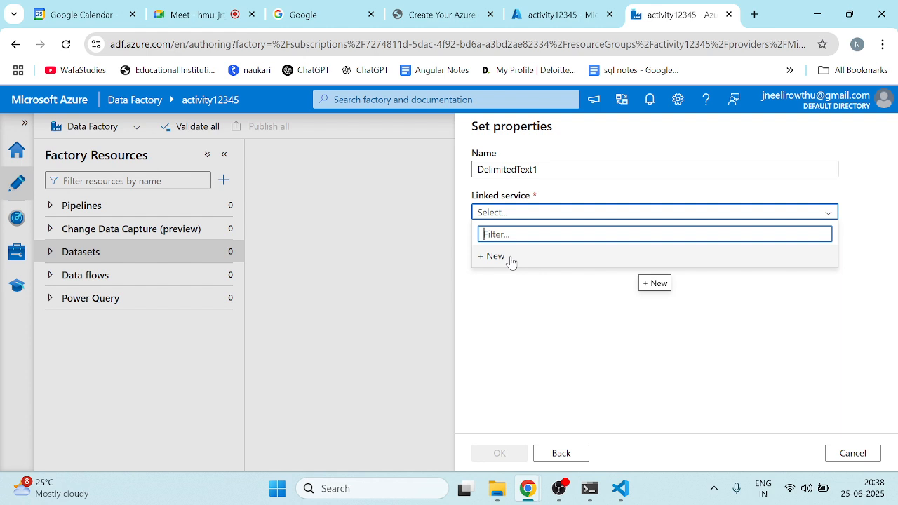
left_click(495, 256)
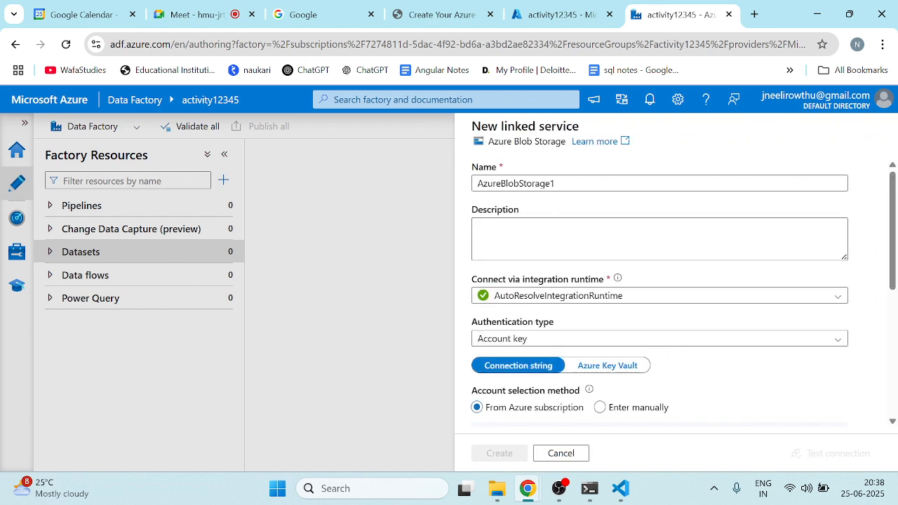
scroll(574, 334, "down", 1)
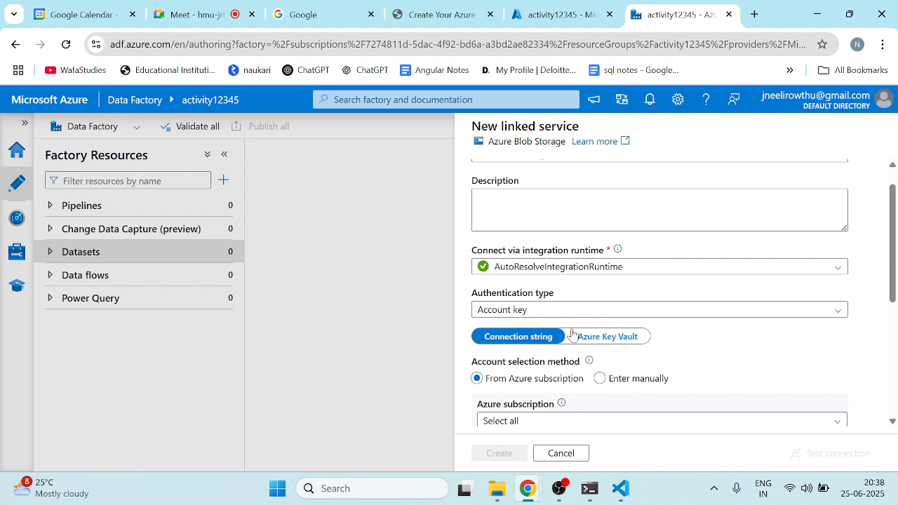
scroll(537, 393, "down", 3)
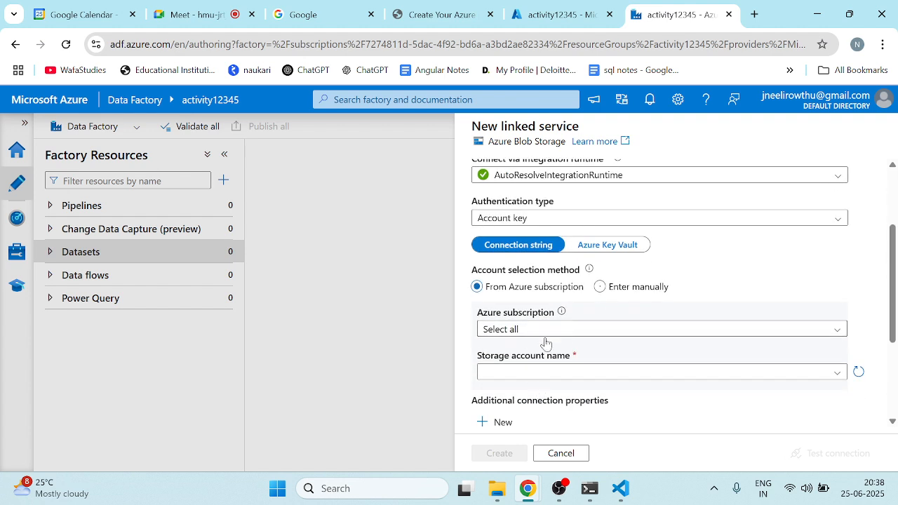
left_click(540, 329)
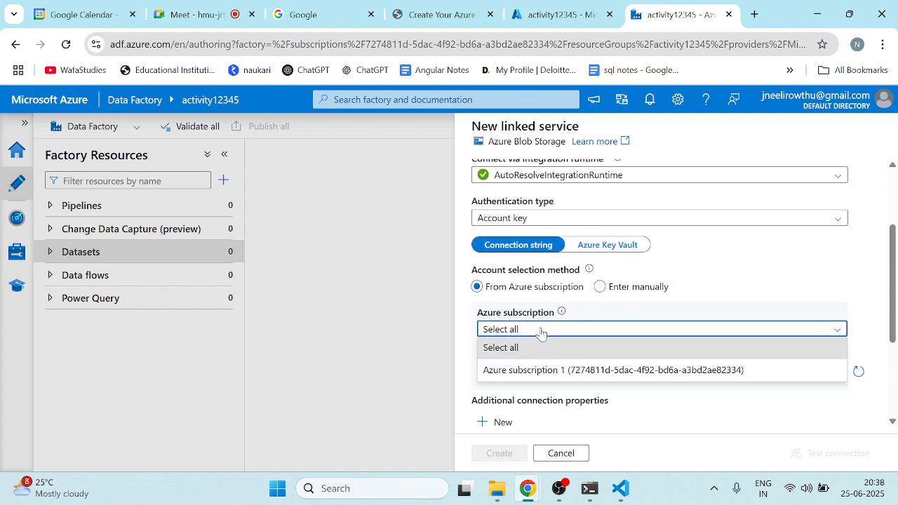
left_click(516, 372)
scroll(601, 314, "down", 2)
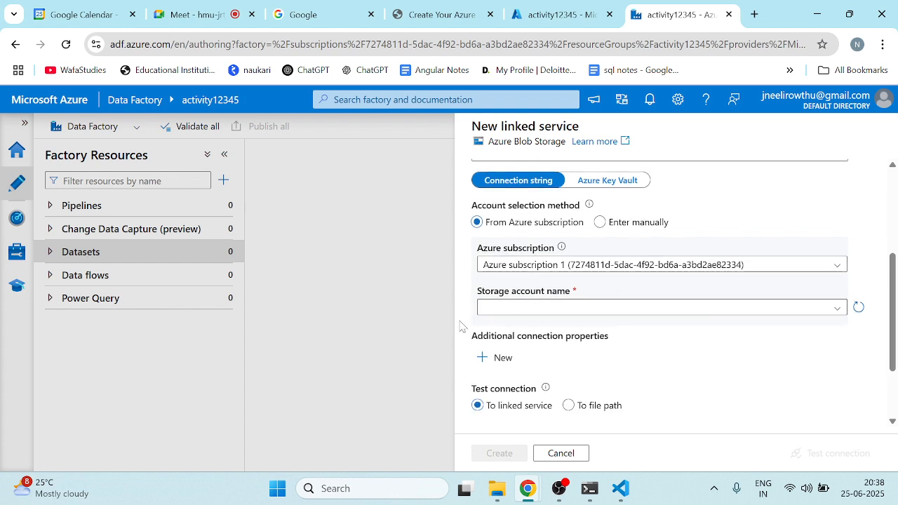
left_click(530, 306)
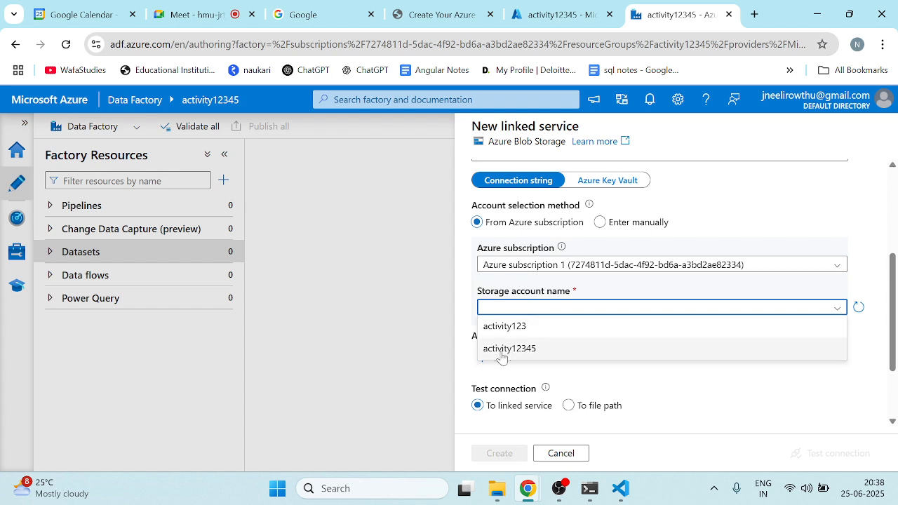
left_click(501, 348)
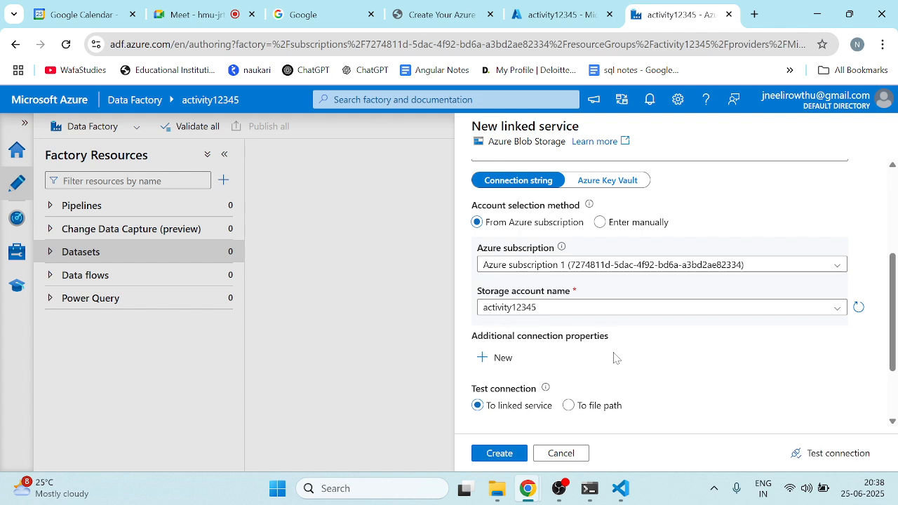
scroll(614, 358, "down", 2)
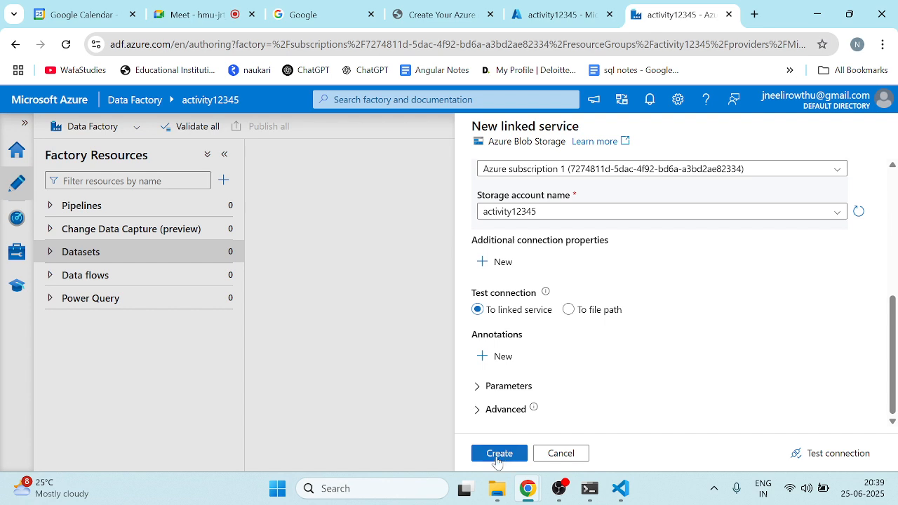
left_click(499, 454)
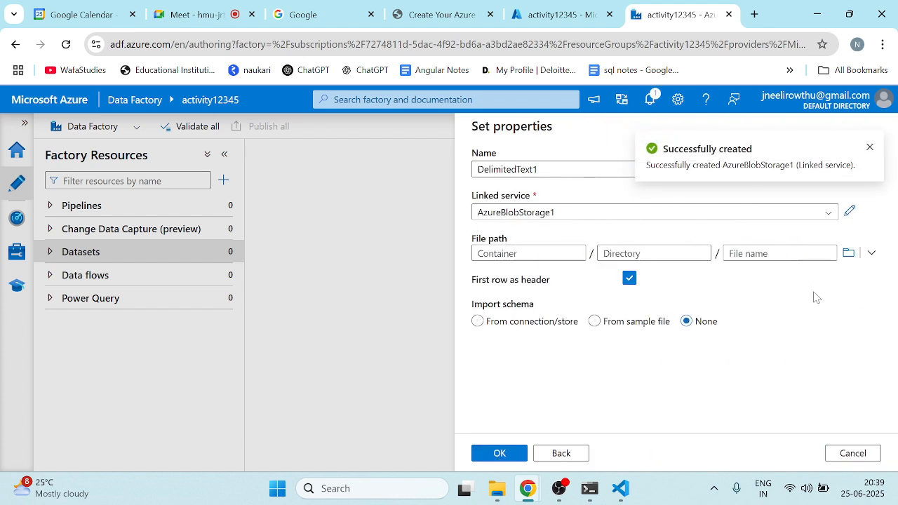
Step: Set the dataset's file path to Python Index.pdf in the input container and create the dataset
left_click(848, 252)
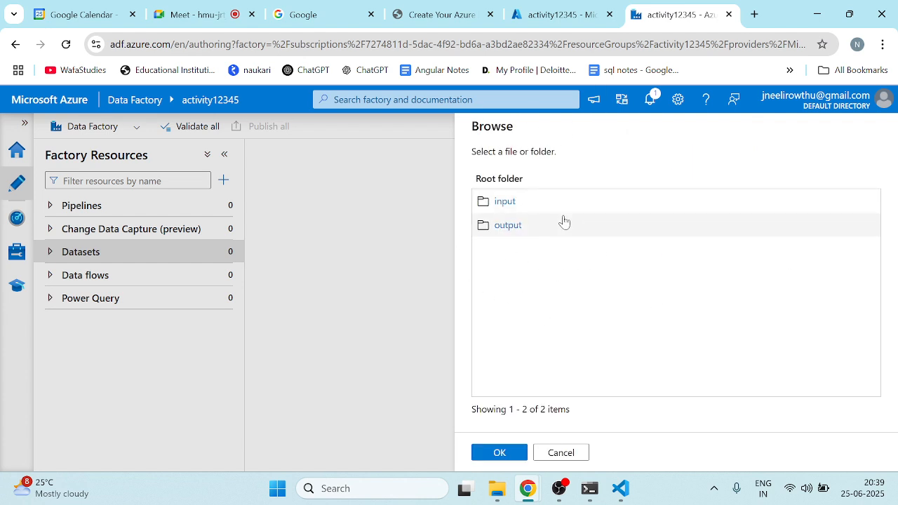
double_click(512, 210)
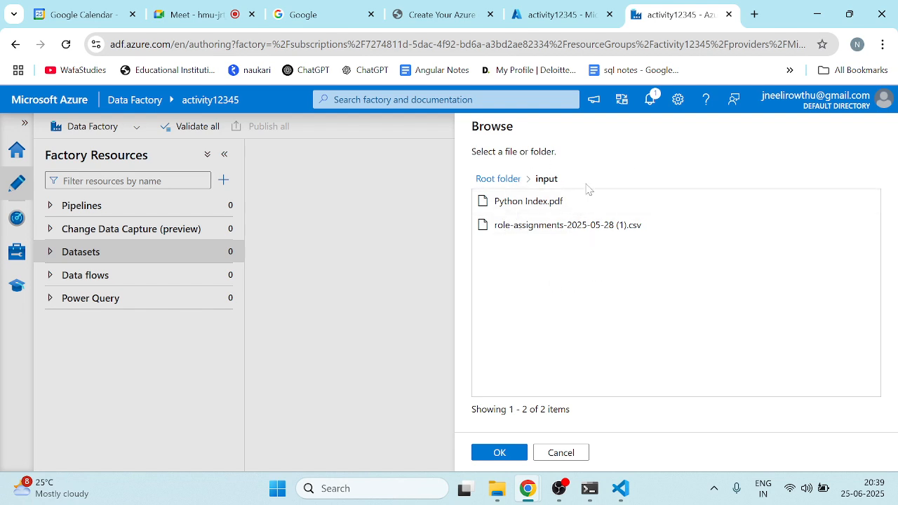
left_click(516, 209)
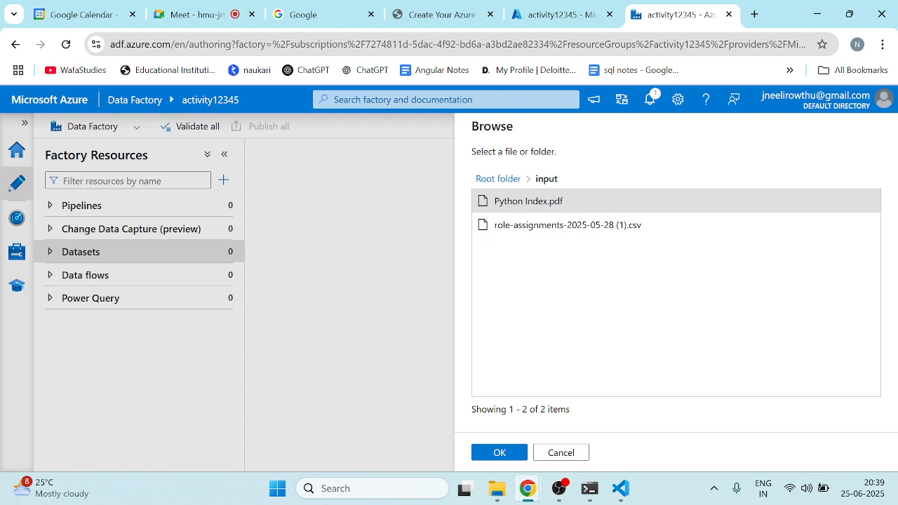
left_click(499, 452)
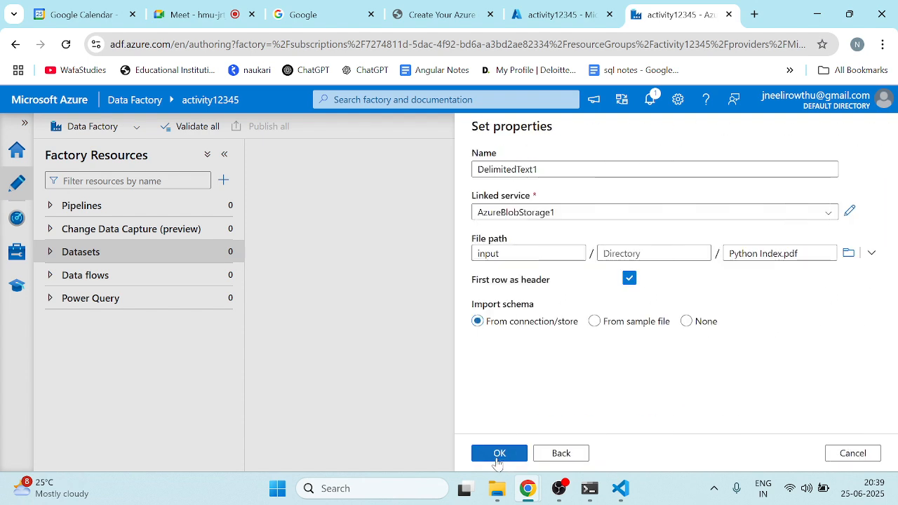
left_click(499, 453)
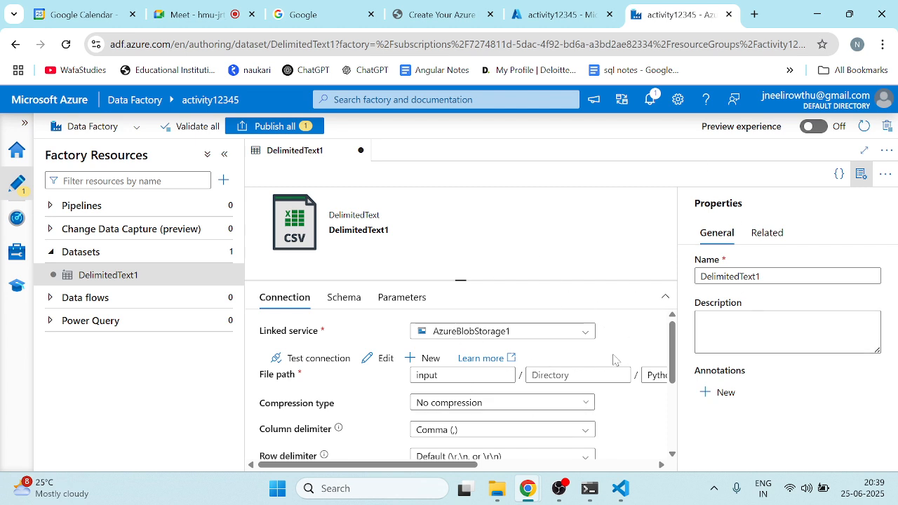
Step: Set the dataset's compression type to gzip (.gz) and its compression level to Optimal
scroll(525, 374, "down", 2)
scroll(527, 376, "up", 2)
scroll(611, 398, "right", 3)
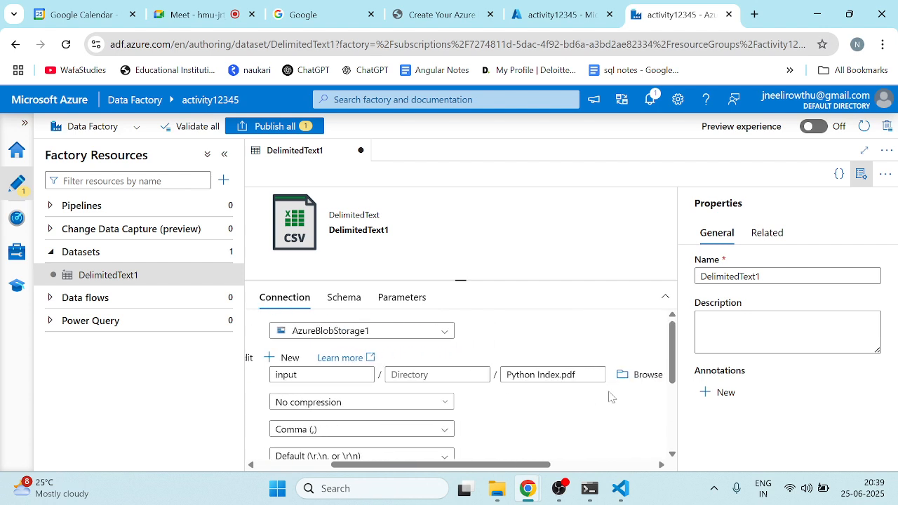
scroll(610, 397, "left", 3)
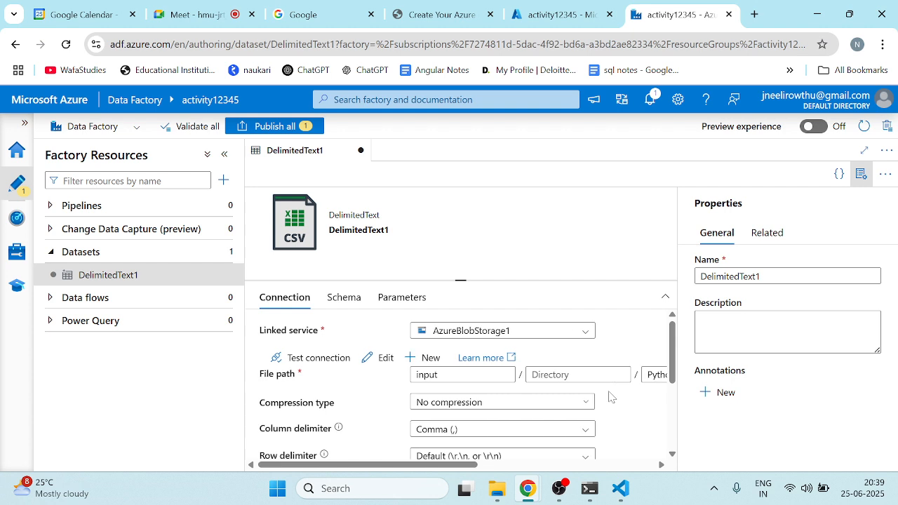
left_click(463, 403)
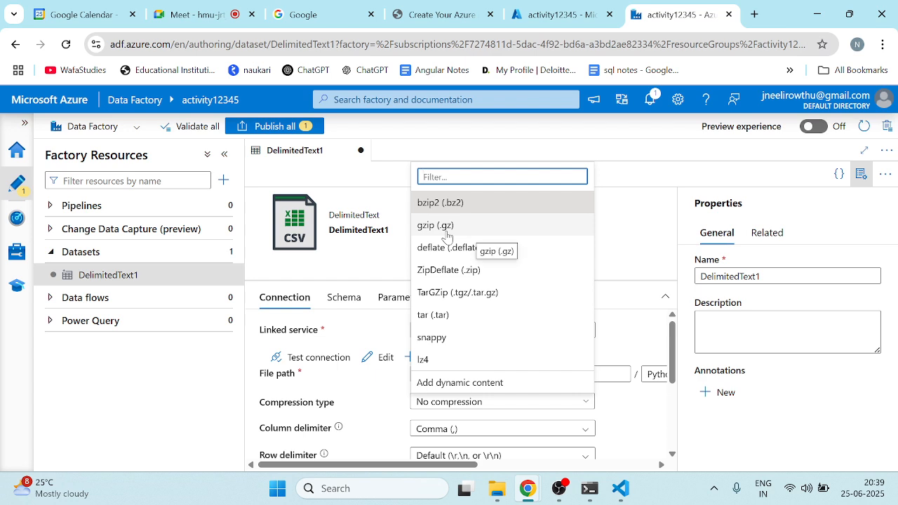
left_click(447, 226)
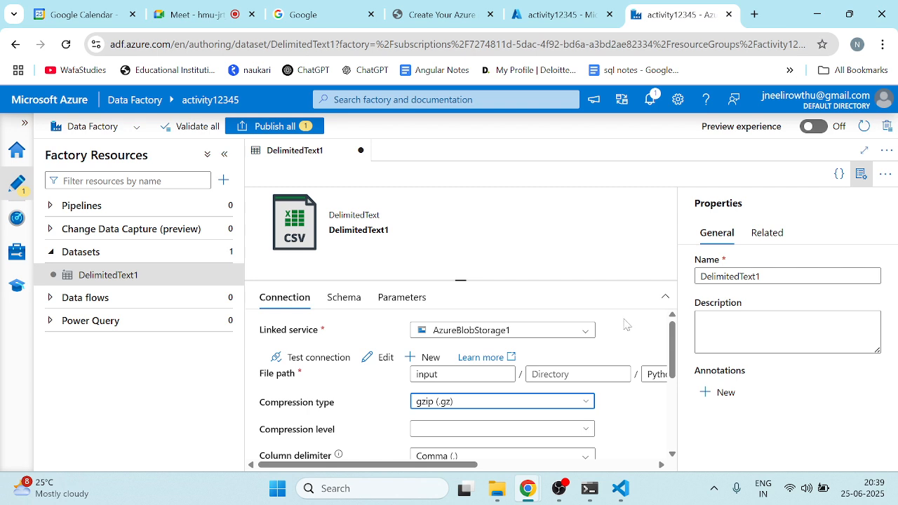
scroll(497, 423, "down", 2)
scroll(463, 378, "up", 1)
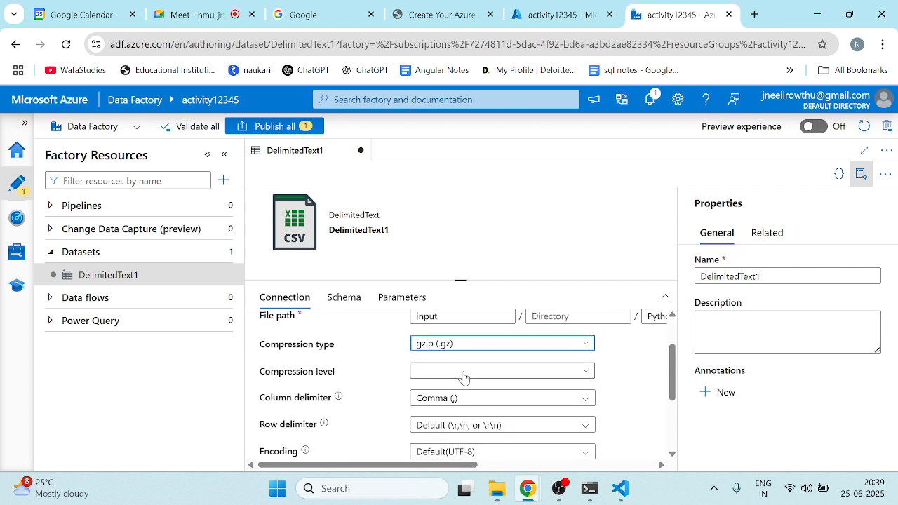
left_click(462, 374)
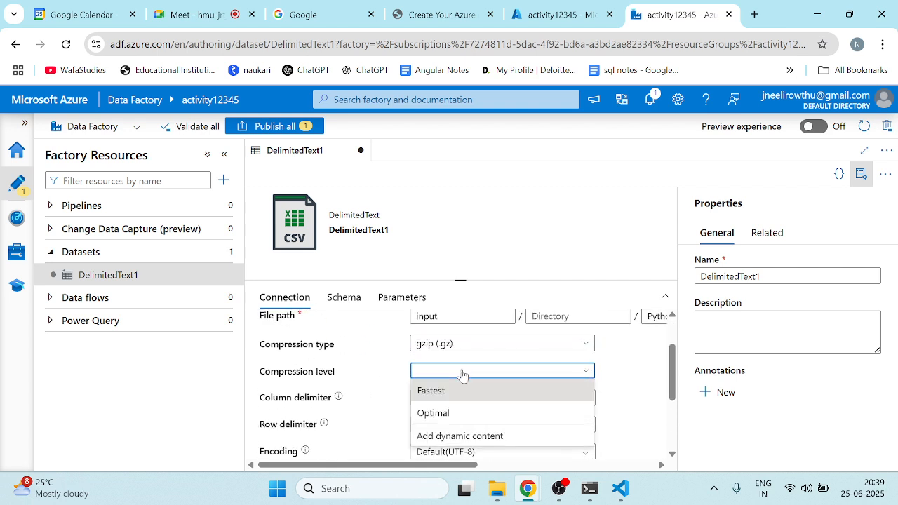
left_click(441, 415)
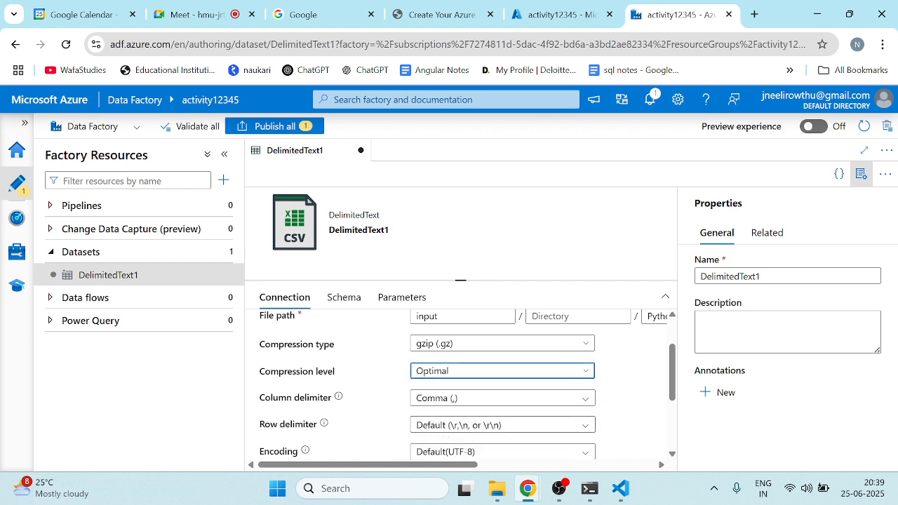
Step: Set the dataset's column delimiter to Tab (\t) and look over the remaining connection settings
scroll(461, 378, "down", 1)
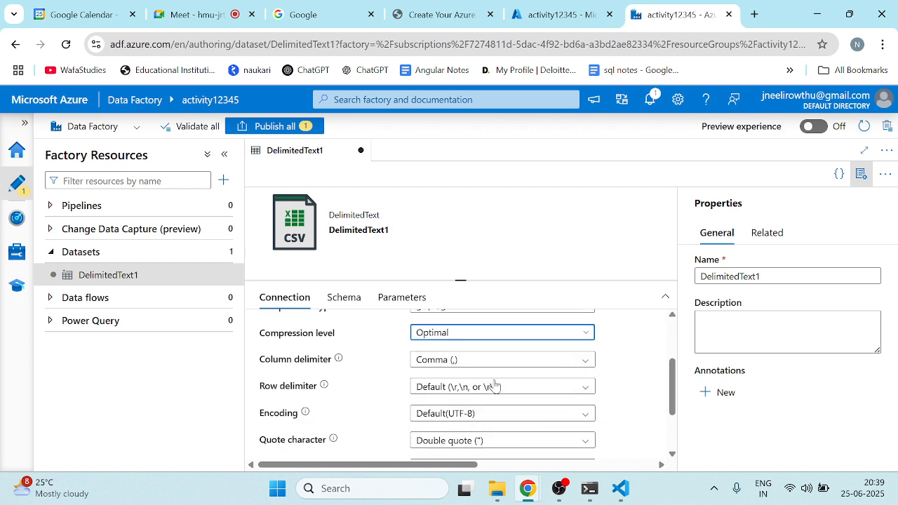
left_click(493, 359)
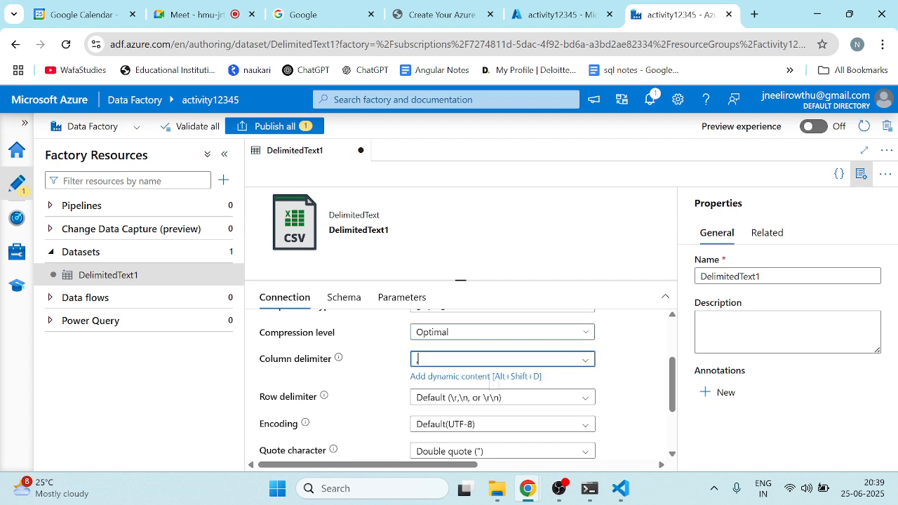
left_click(587, 359)
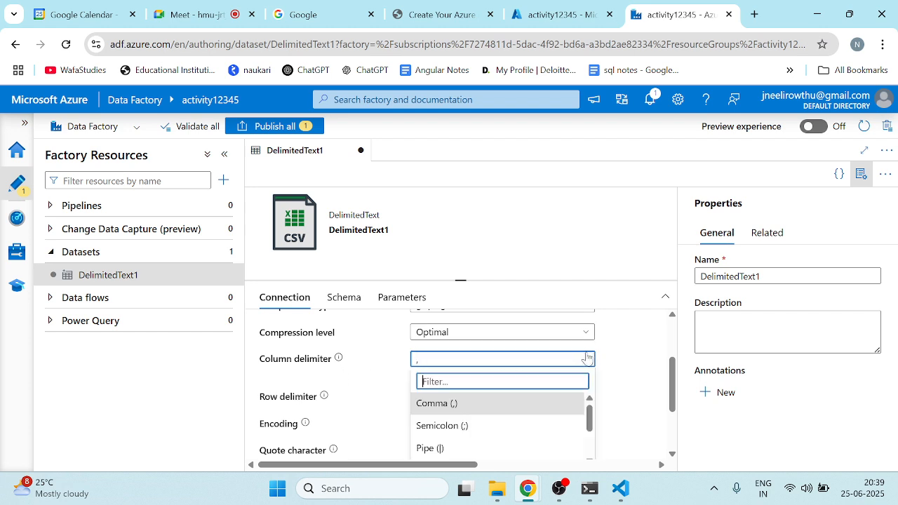
scroll(447, 414, "down", 3)
left_click(448, 414)
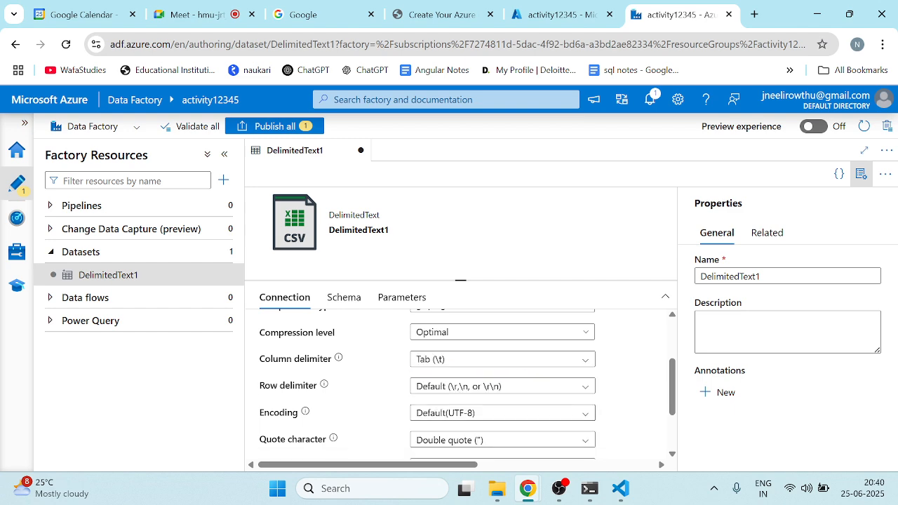
scroll(547, 372, "down", 2)
scroll(548, 373, "down", 1)
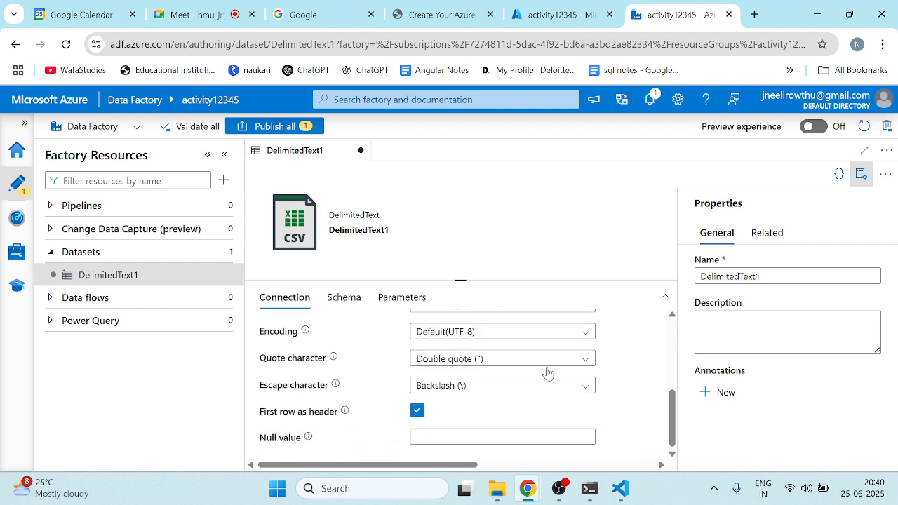
scroll(548, 372, "up", 4)
scroll(548, 372, "up", 1)
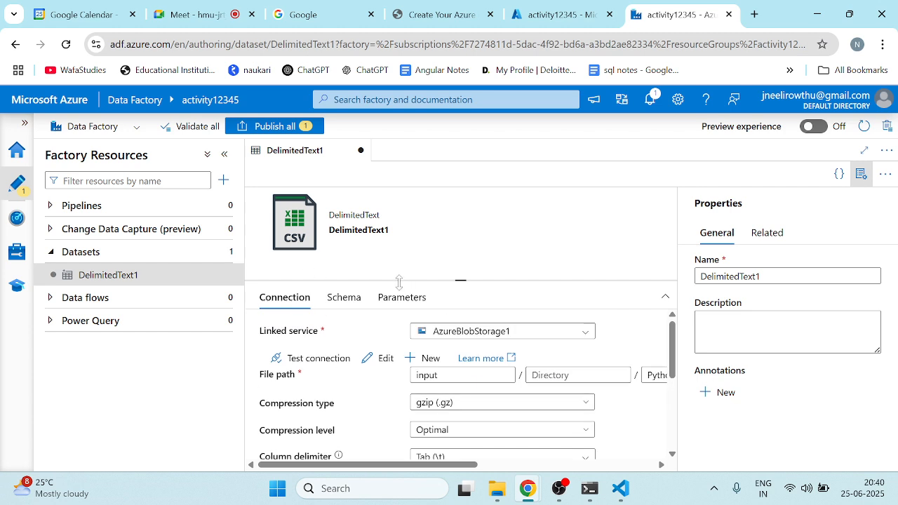
left_click(343, 298)
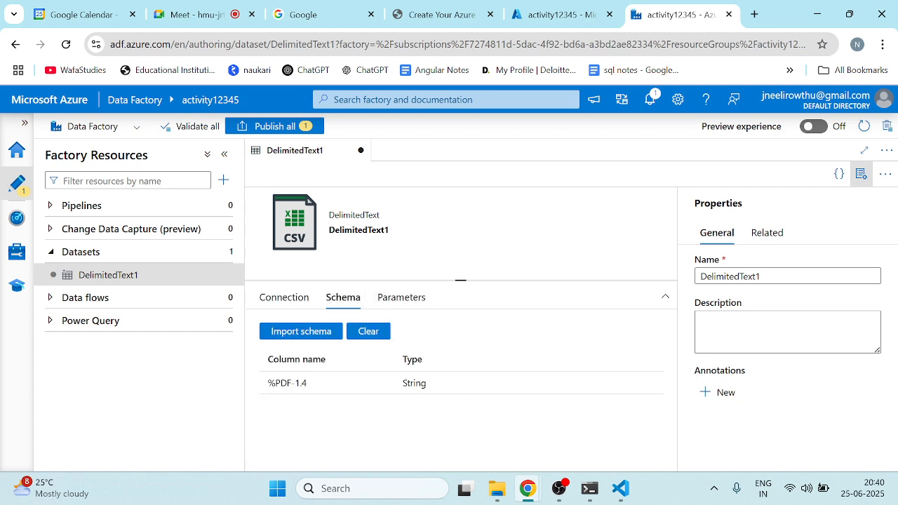
left_click(397, 301)
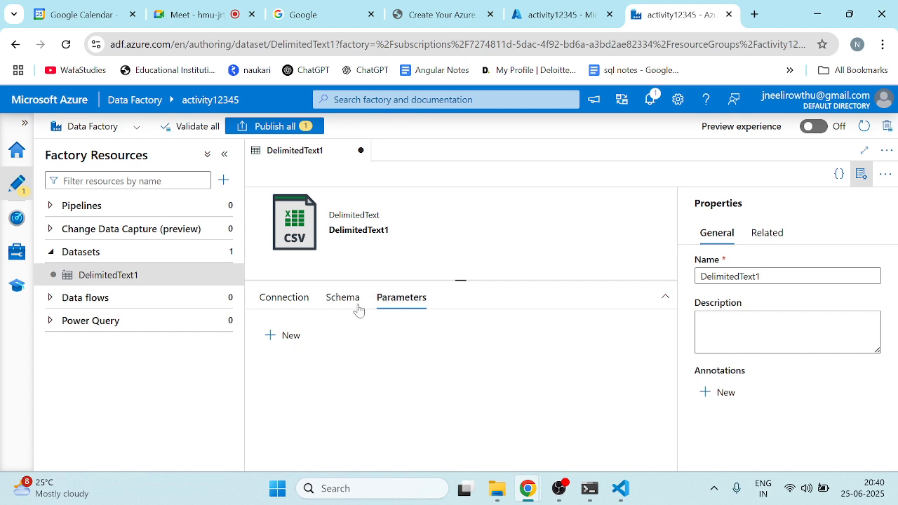
left_click(285, 339)
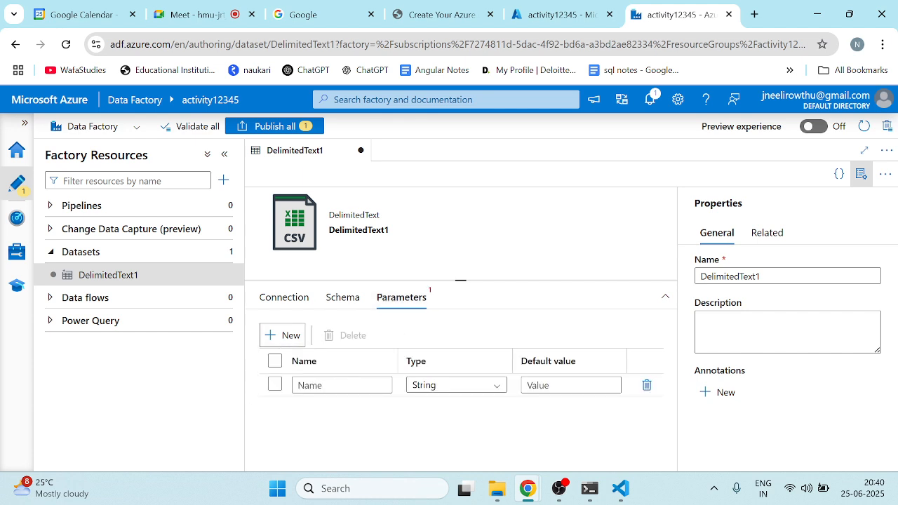
left_click(342, 298)
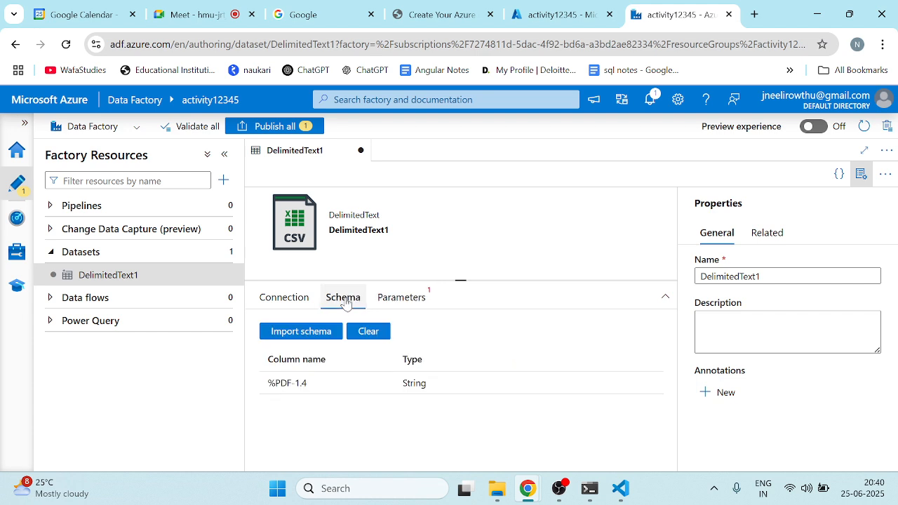
left_click(292, 300)
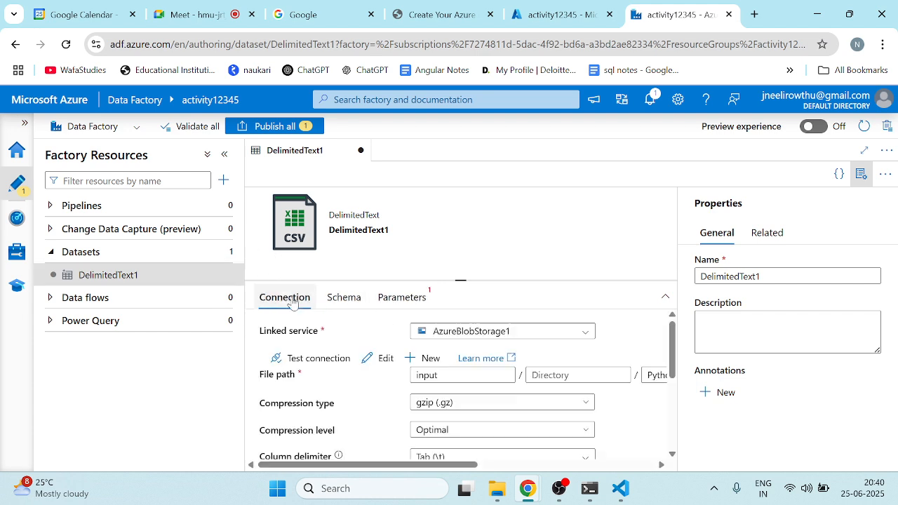
left_click(407, 298)
left_click(647, 386)
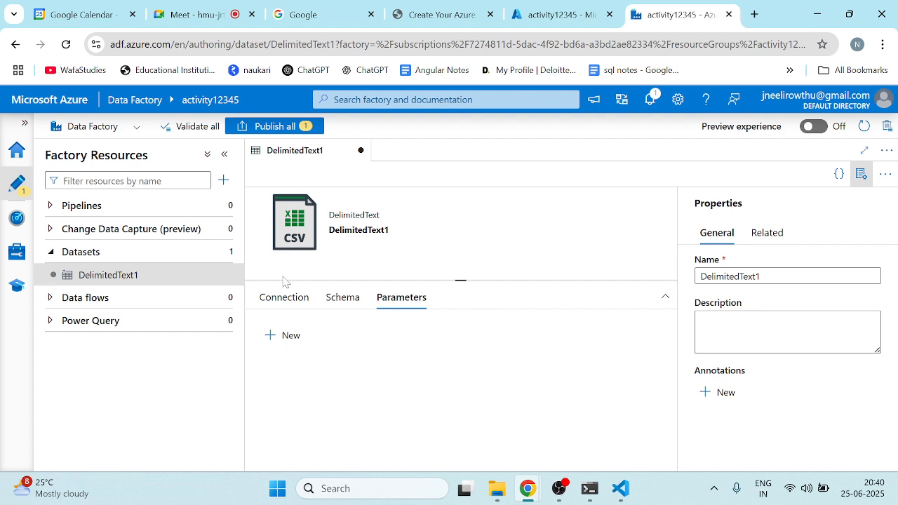
left_click(285, 302)
scroll(475, 375, "down", 3)
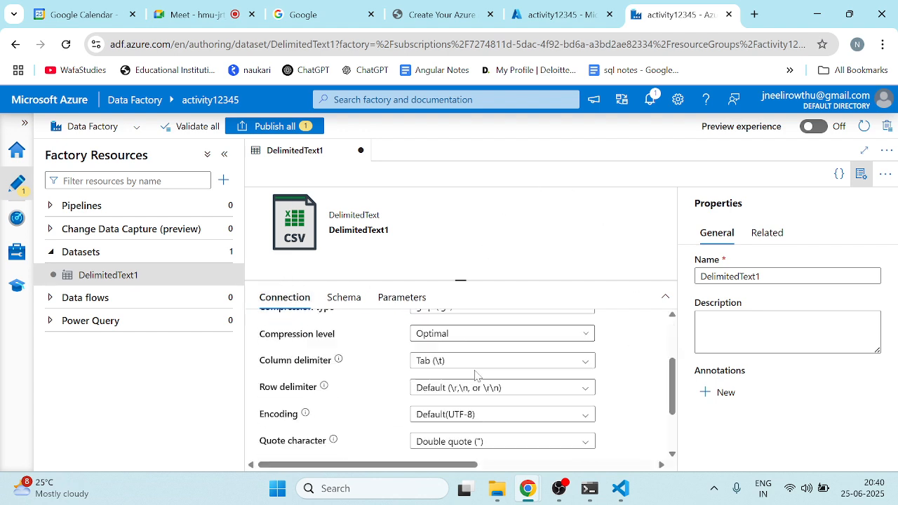
scroll(475, 376, "down", 3)
scroll(356, 373, "up", 1)
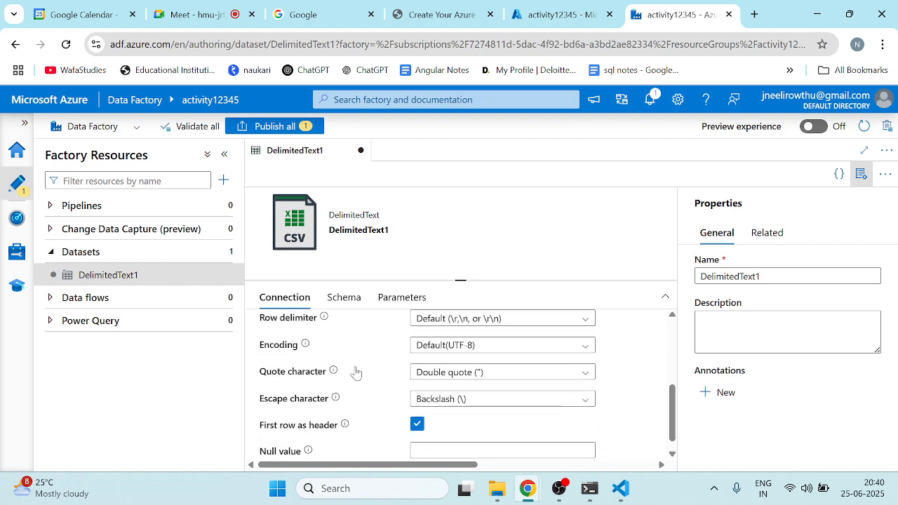
scroll(355, 373, "down", 1)
scroll(356, 372, "up", 3)
scroll(355, 373, "up", 3)
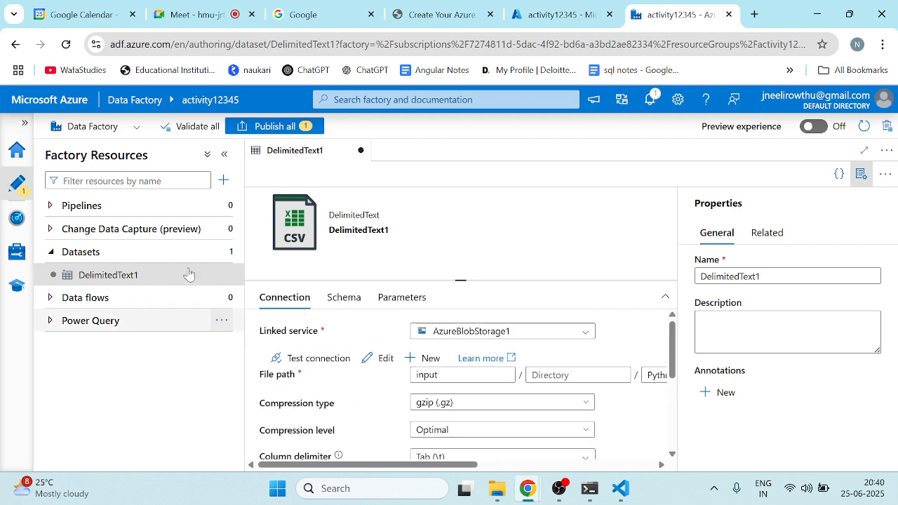
Step: Start a second dataset from the Azure Blob Storage data store, found by searching for azure, in DelimitedText format
left_click(222, 257)
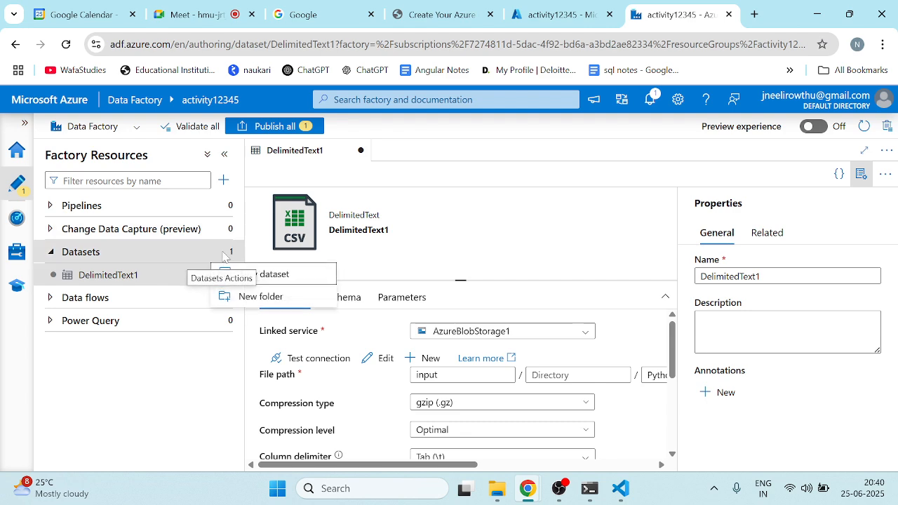
left_click(262, 273)
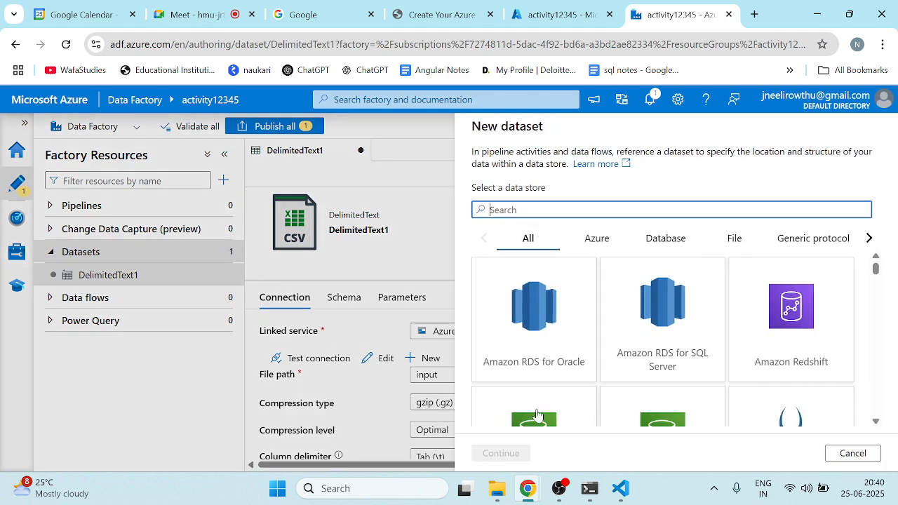
type("dat")
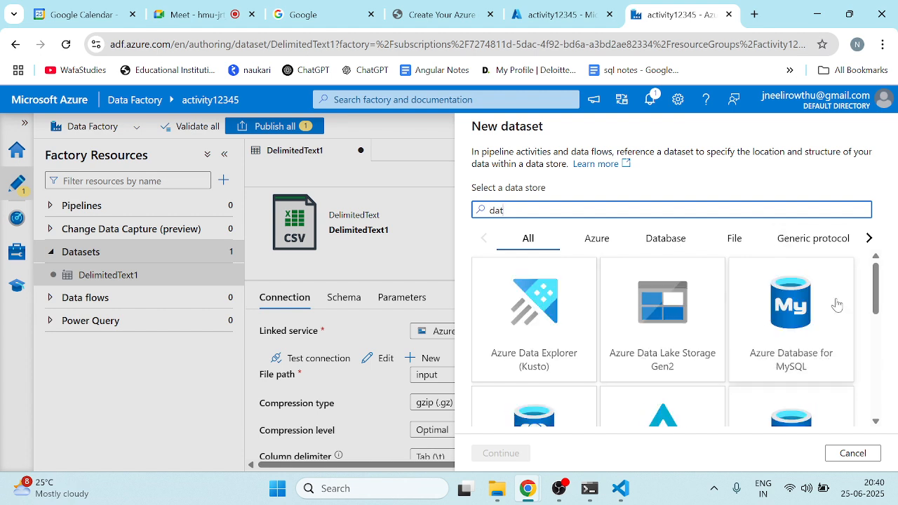
key("BackSpace")
key("BackSpace")
key("BackSpace")
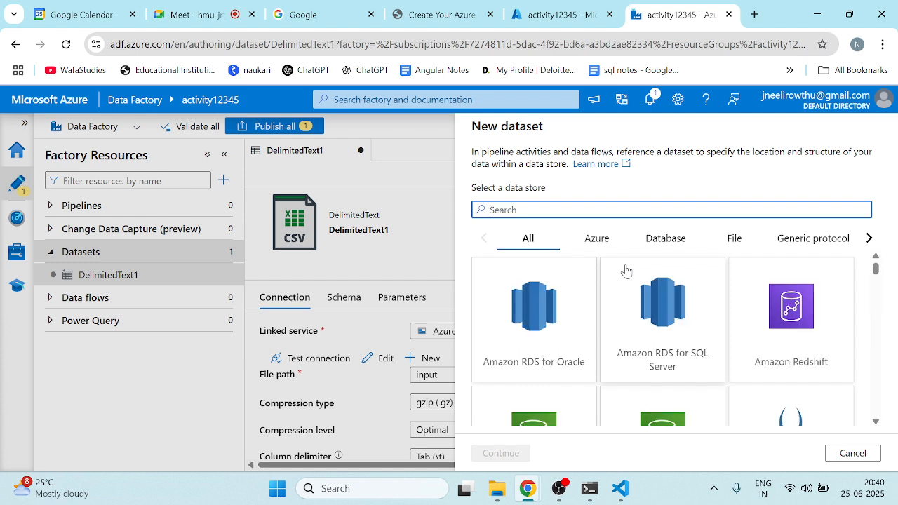
type("azure")
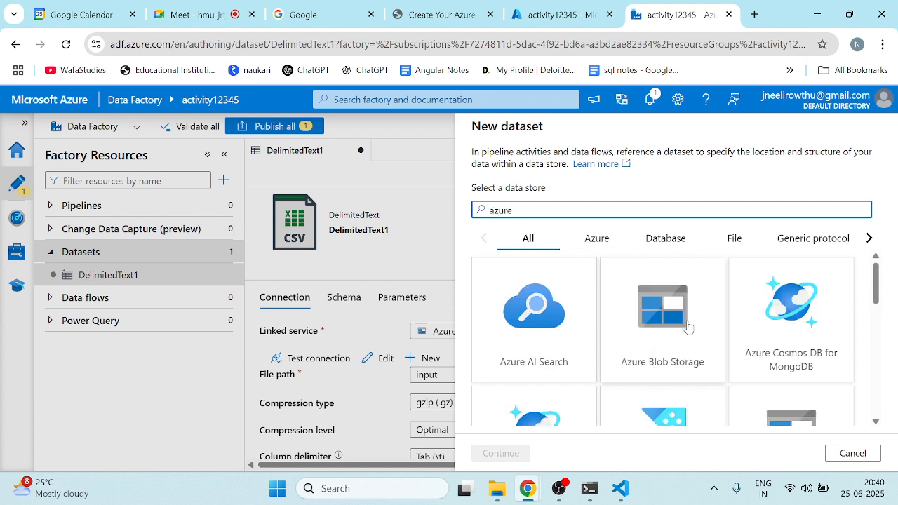
left_click(688, 326)
left_click(506, 454)
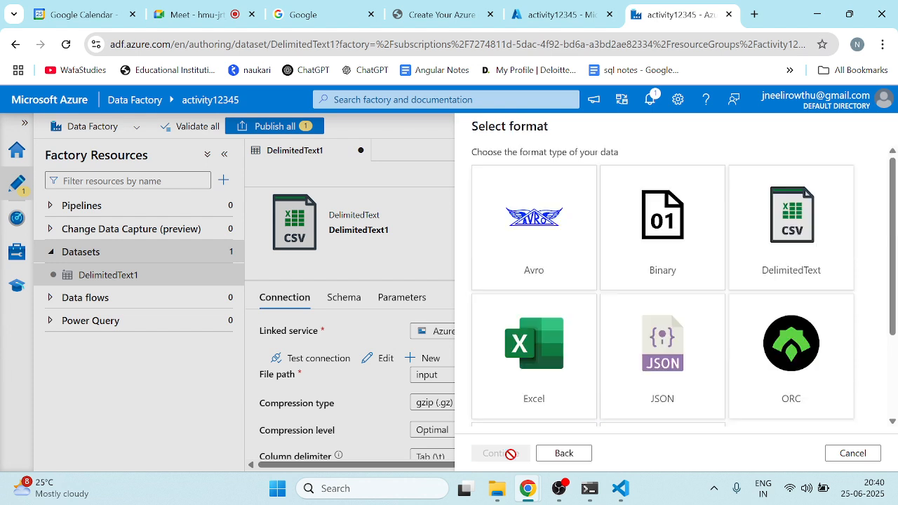
left_click(804, 254)
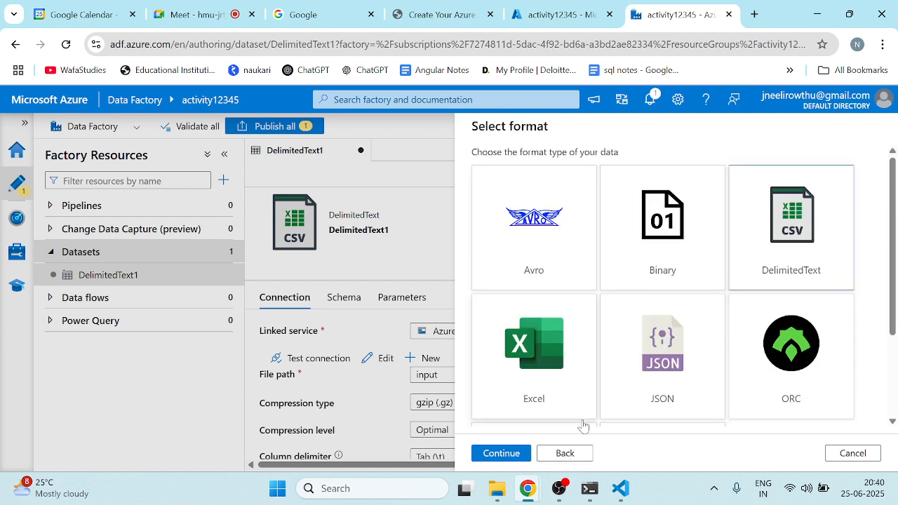
left_click(503, 454)
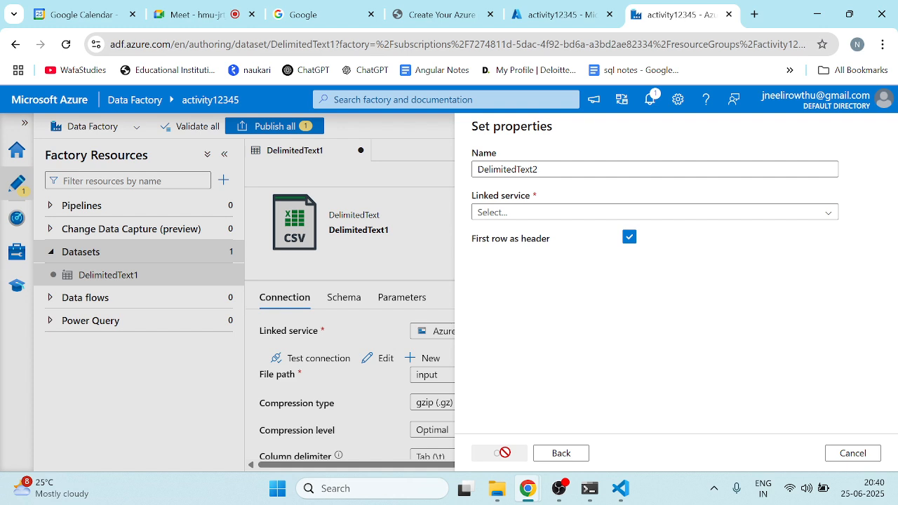
Step: Choose AzureBlobStorage1 as the linked service for the second dataset
left_click(747, 213)
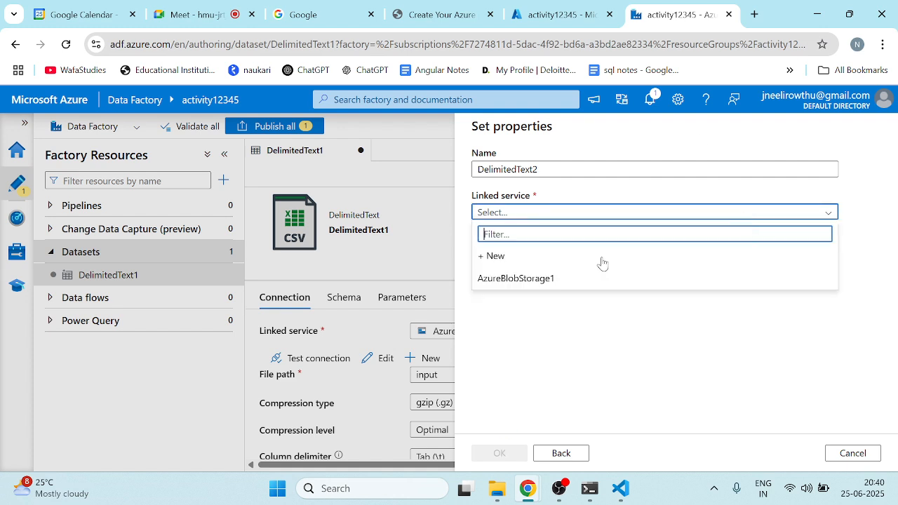
left_click(511, 277)
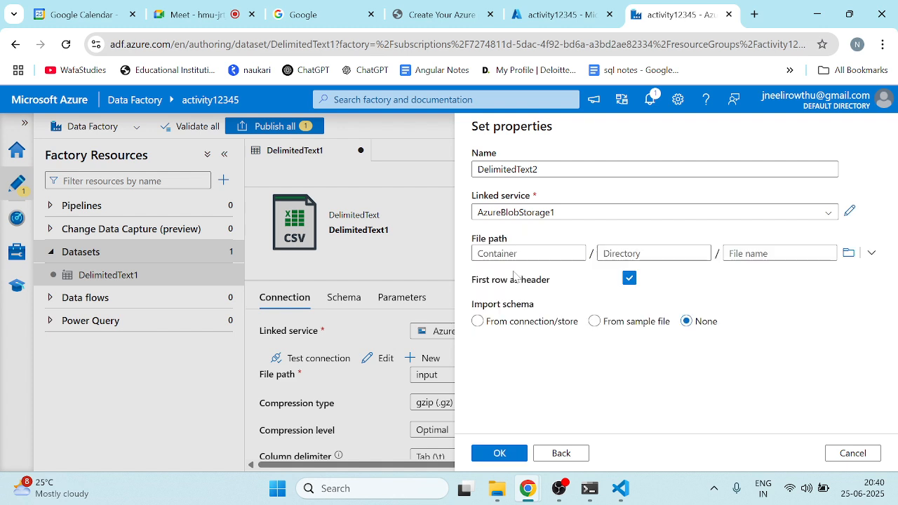
left_click(753, 214)
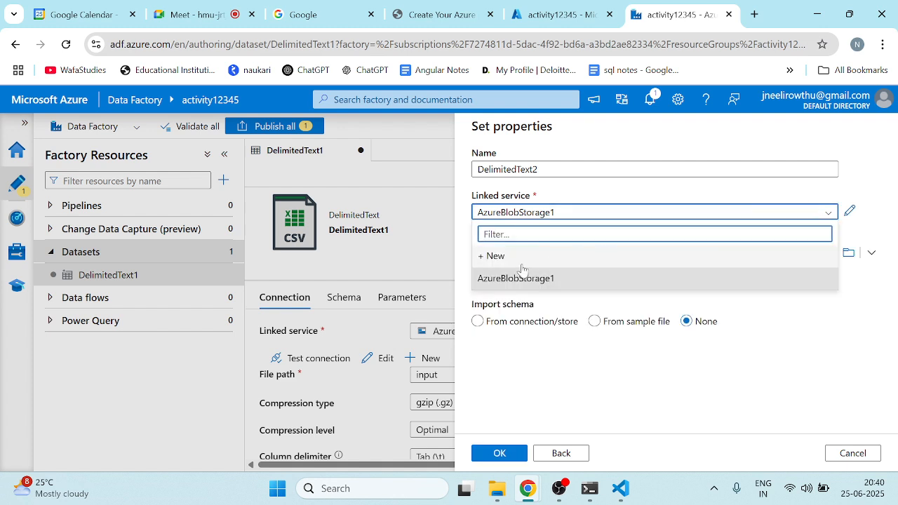
left_click(779, 215)
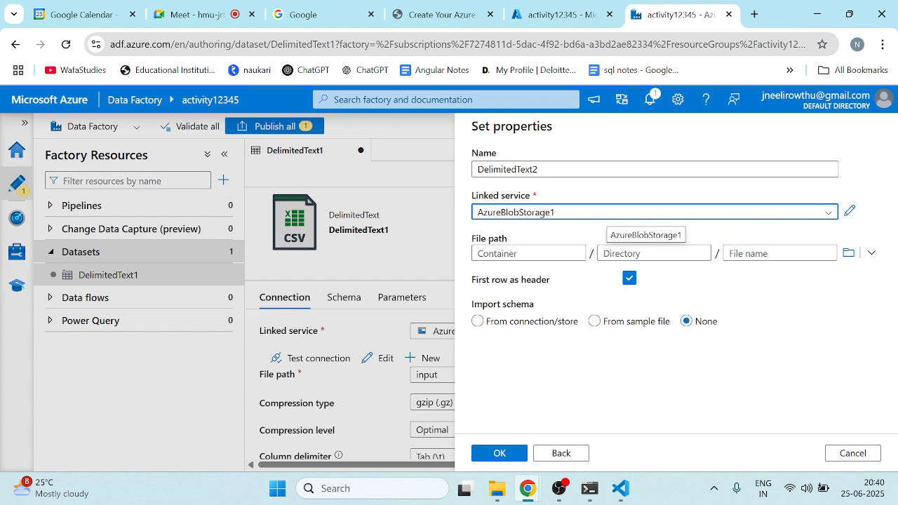
Step: Set the second dataset's file path to the output container and create the dataset
left_click(850, 254)
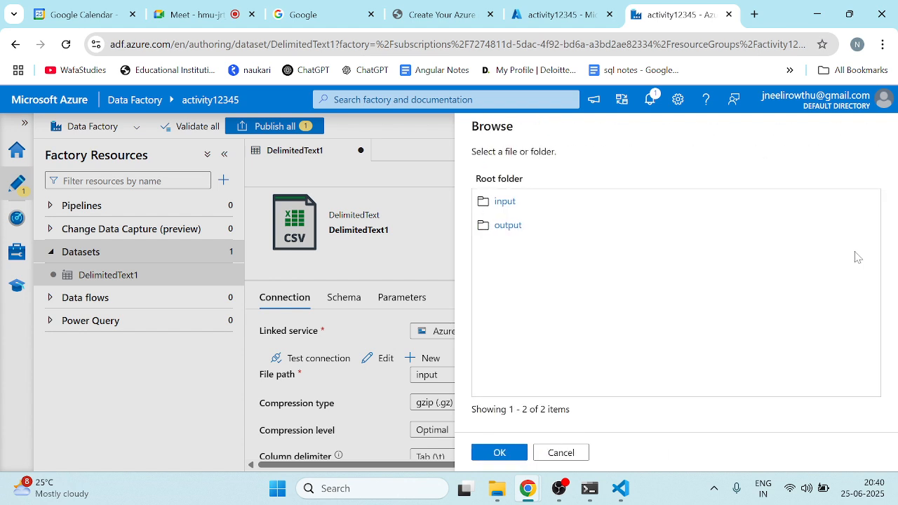
left_click(508, 226)
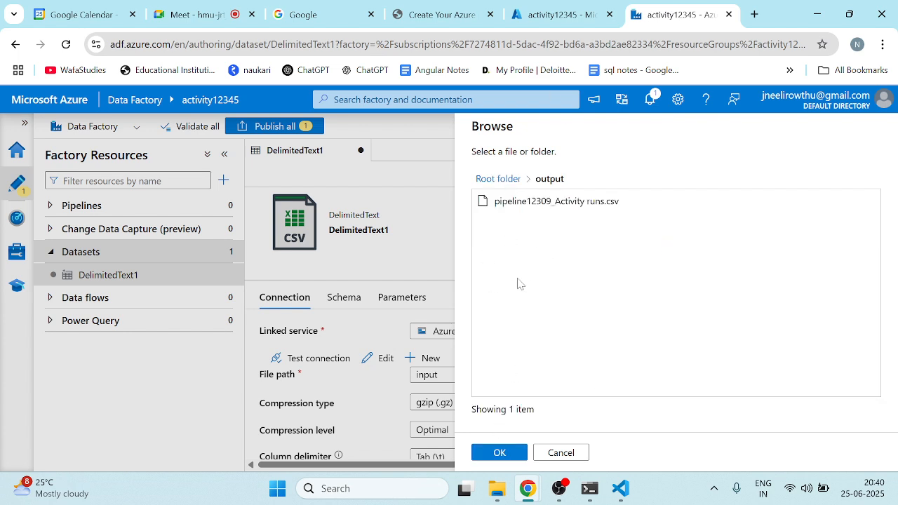
left_click(499, 453)
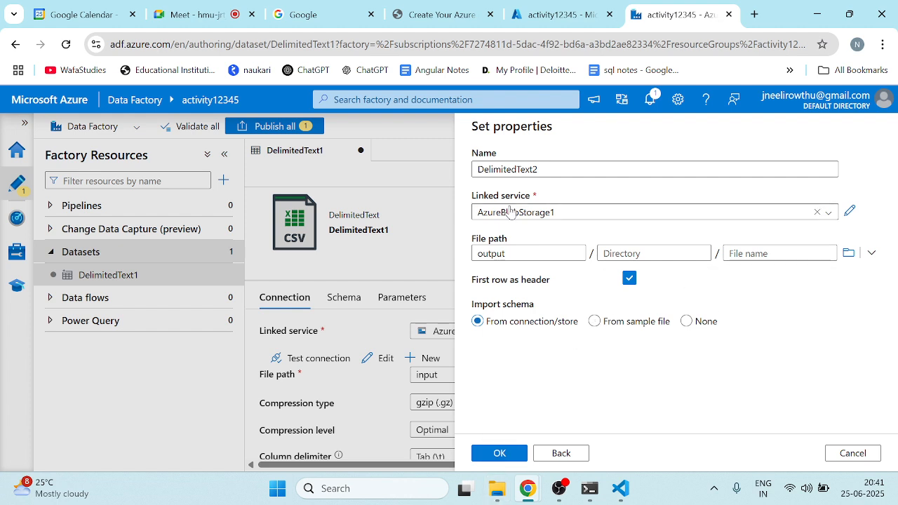
left_click(574, 213)
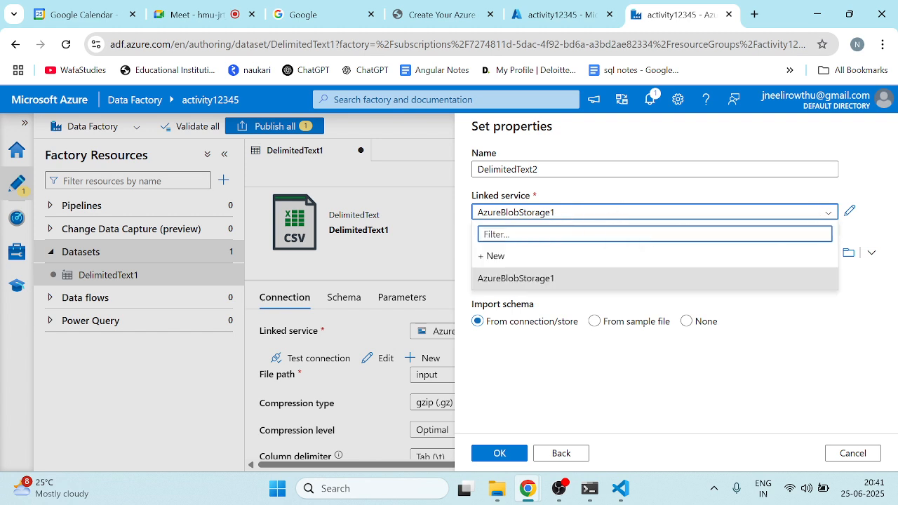
left_click(568, 213)
left_click(569, 213)
left_click(569, 214)
left_click(568, 213)
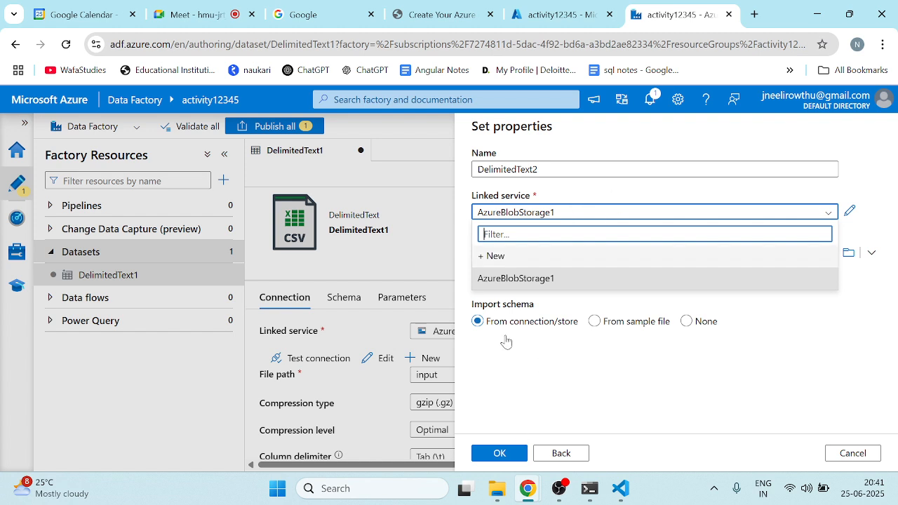
left_click(508, 456)
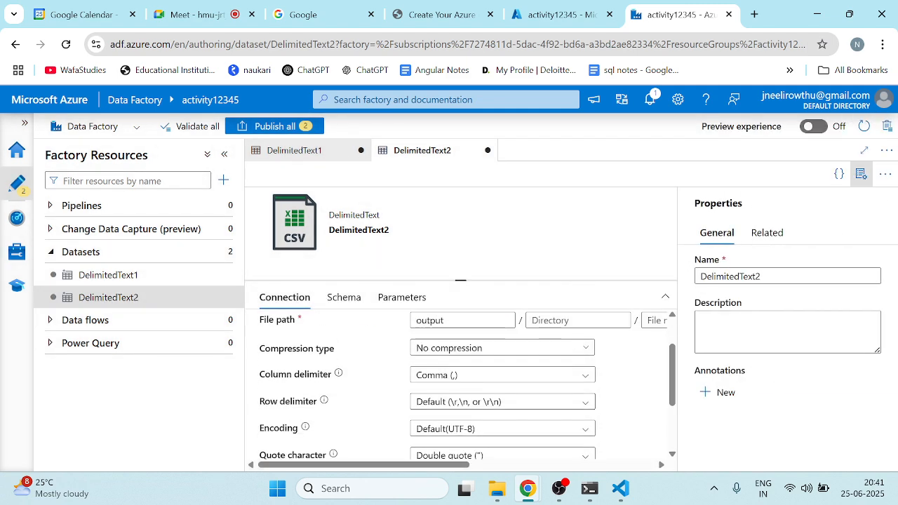
Step: Set the output dataset's compression type to gzip (.gz) and its compression level to Optimal
scroll(491, 435, "down", 1)
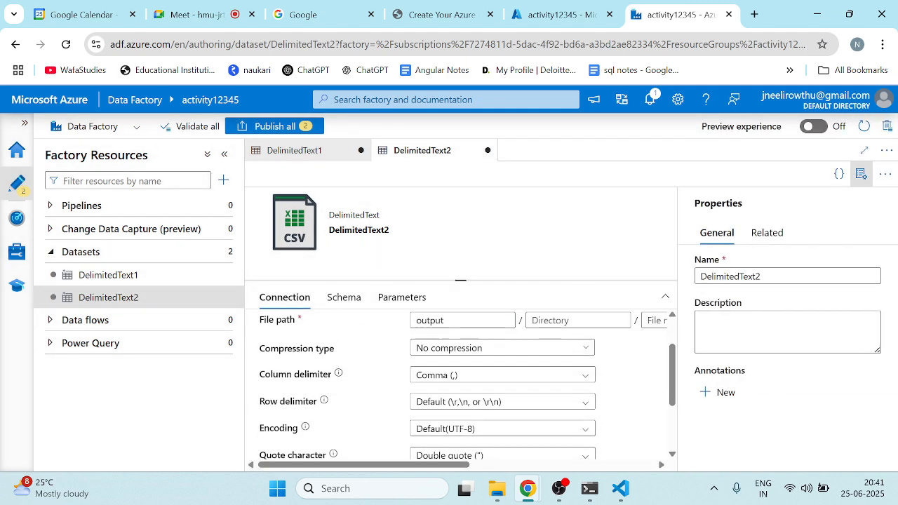
left_click(481, 350)
left_click(436, 173)
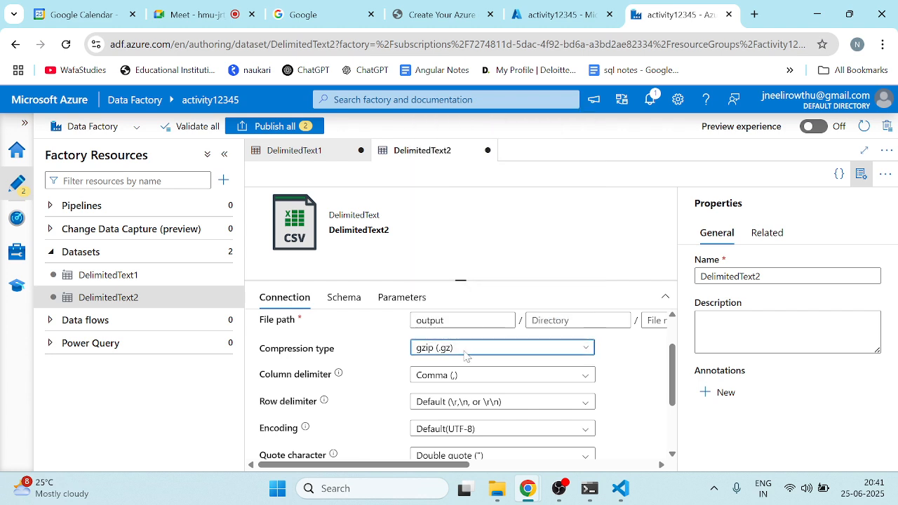
left_click(451, 375)
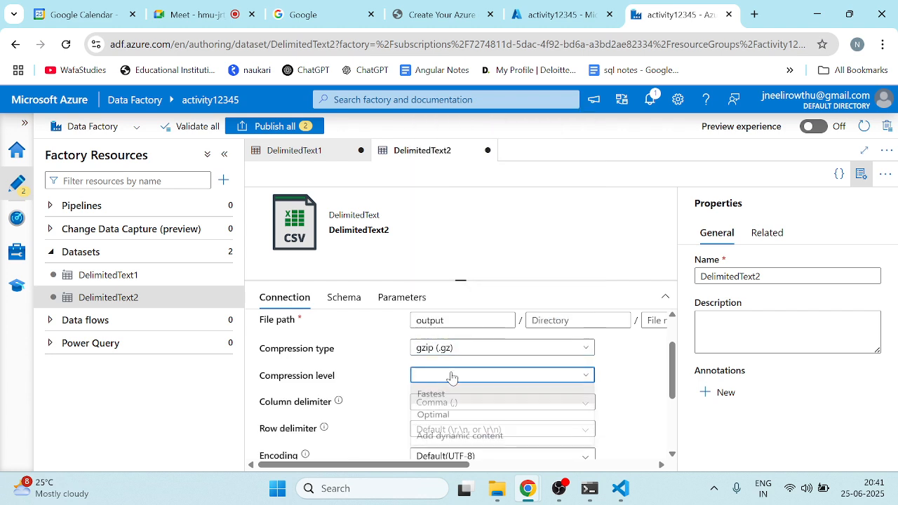
left_click(433, 415)
Step: Set the output dataset's column delimiter to Tab (\t)
left_click(494, 403)
type(",")
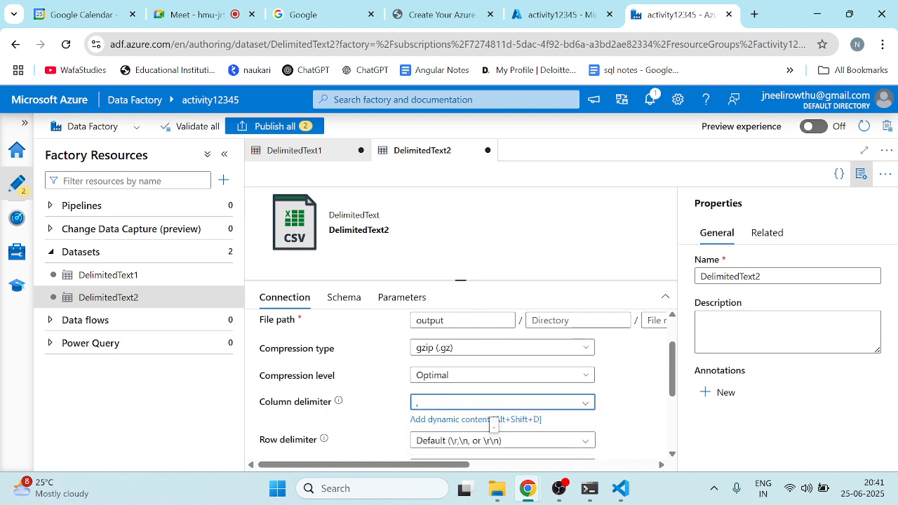
left_click(583, 404)
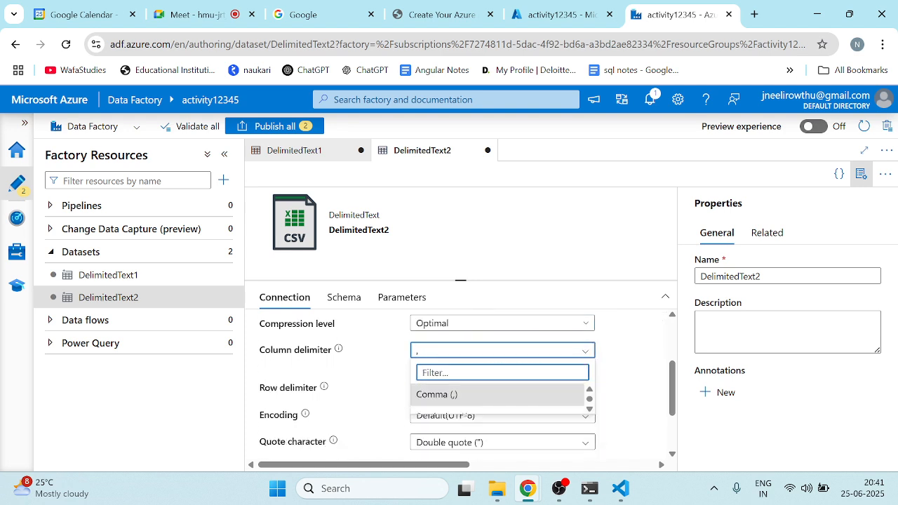
scroll(459, 420, "down", 1)
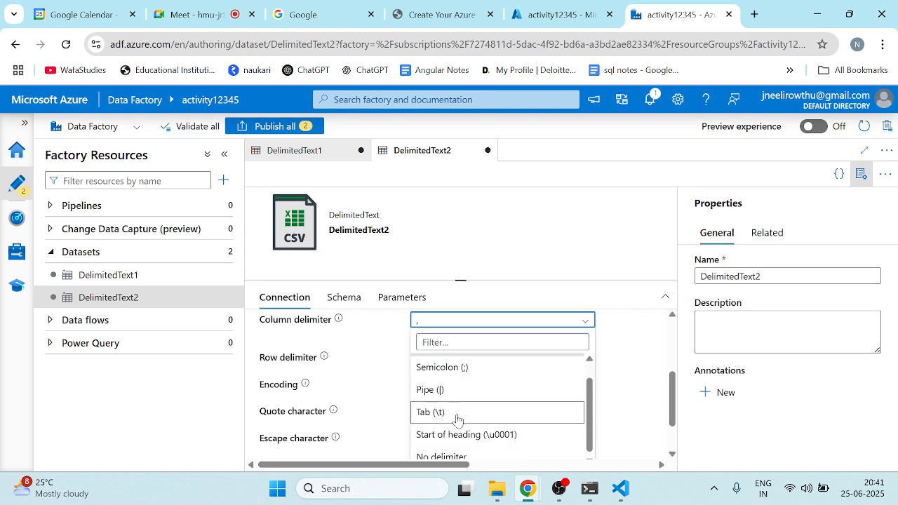
left_click(459, 418)
Step: Publish the pending changes for both datasets, DelimitedText1 and DelimitedText2, to the live environment
scroll(446, 418, "down", 1)
scroll(442, 416, "up", 4)
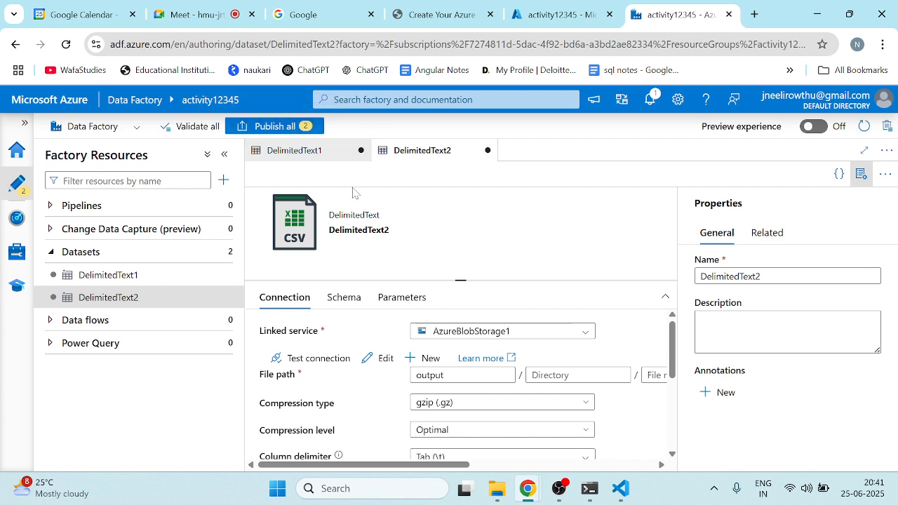
left_click(279, 128)
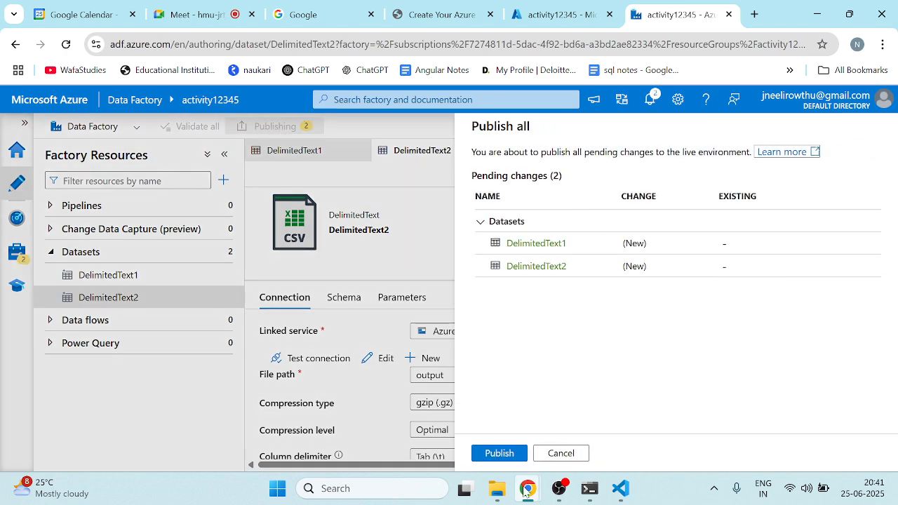
left_click(493, 455)
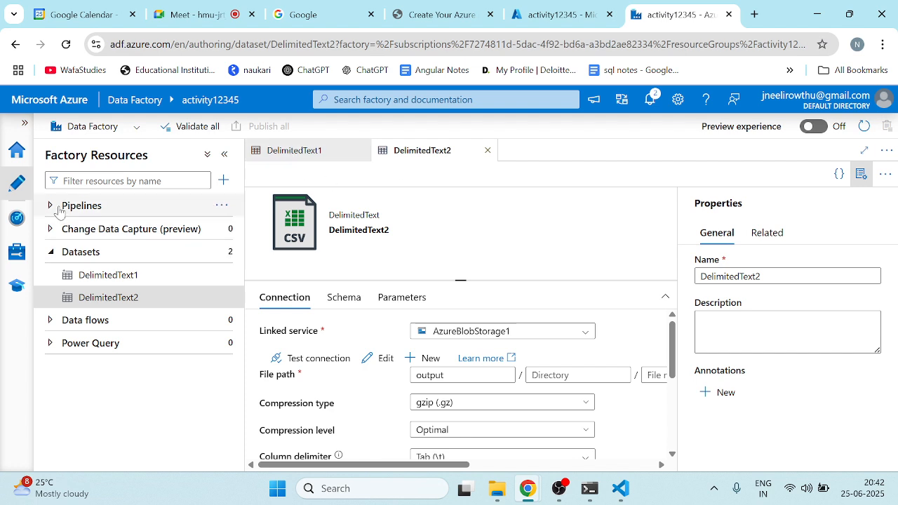
Step: Create a new blank pipeline in the data factory
left_click(50, 205)
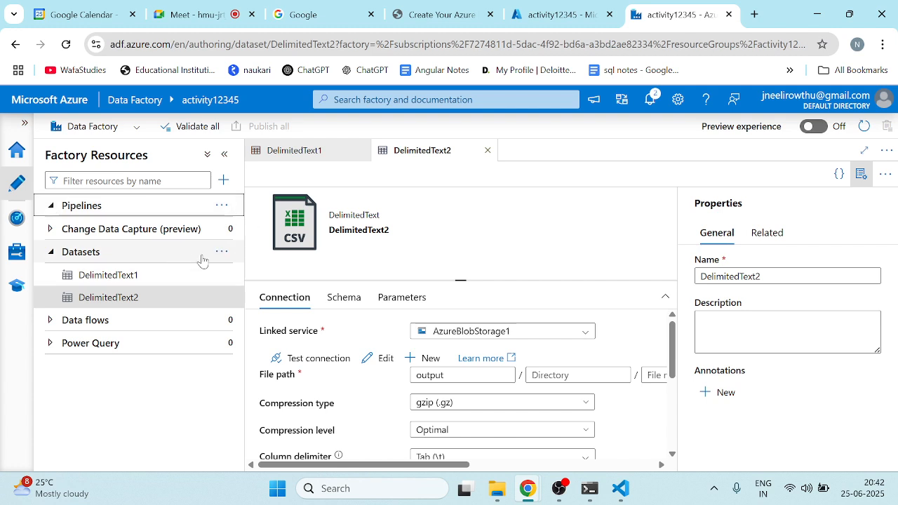
left_click(221, 206)
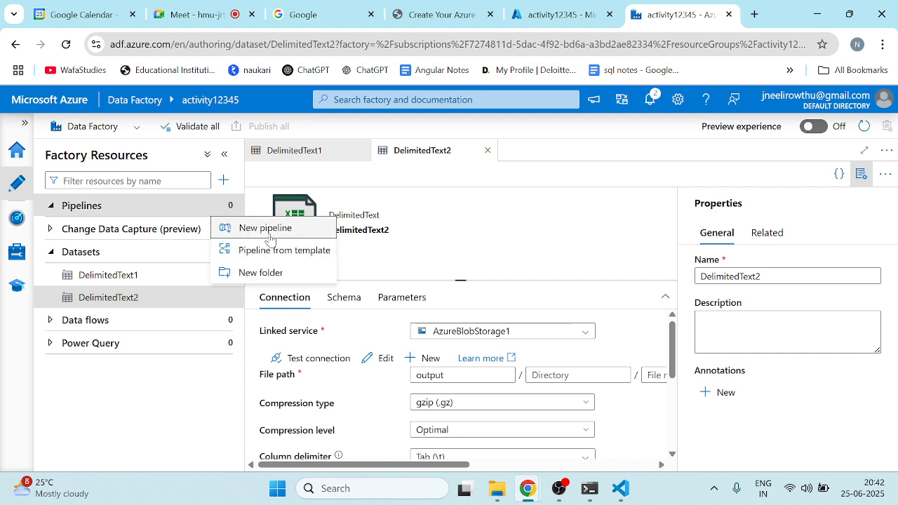
left_click(266, 229)
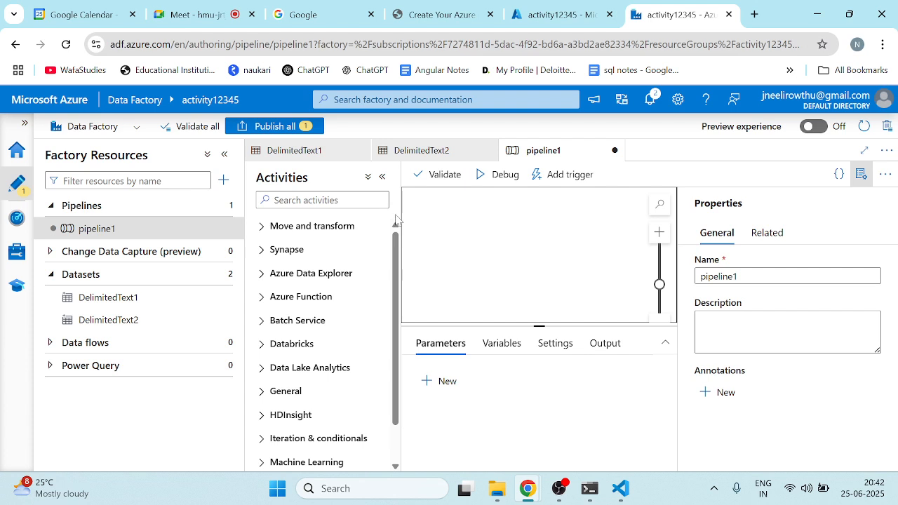
Step: Find the Copy data activity by searching for cop and add it to the pipeline canvas
left_click(327, 199)
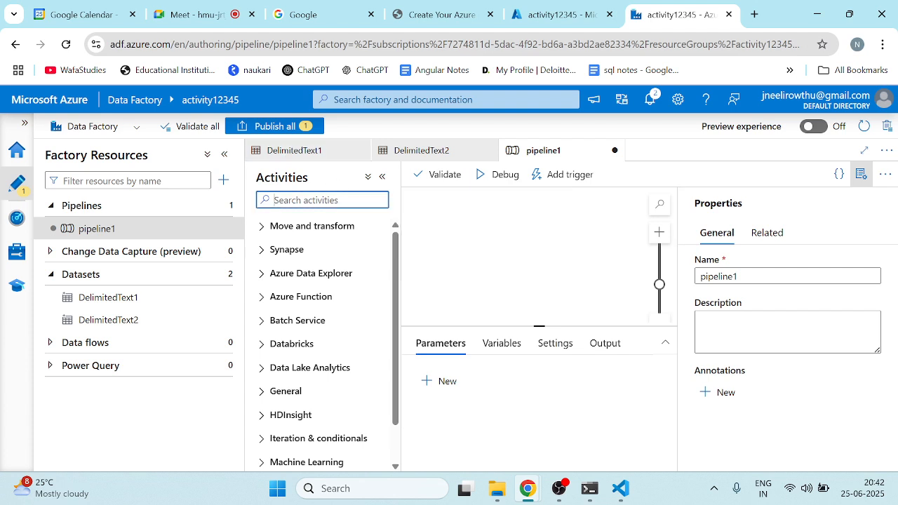
type("cop")
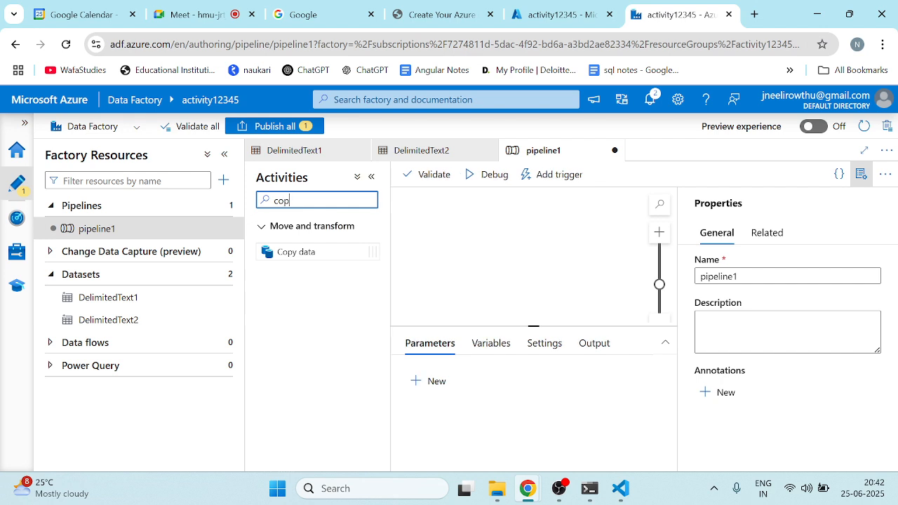
left_click_drag(299, 251, 583, 253)
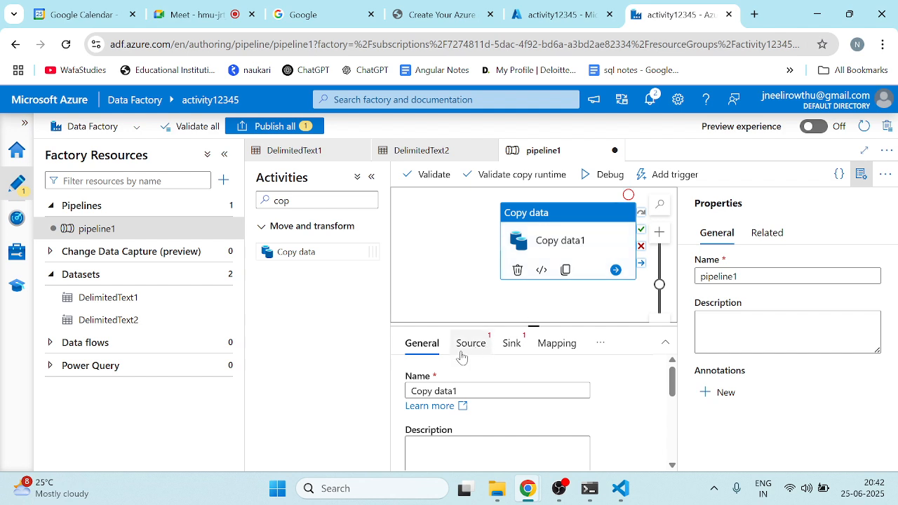
Step: Rename the Copy data activity as copy population
left_click(491, 391)
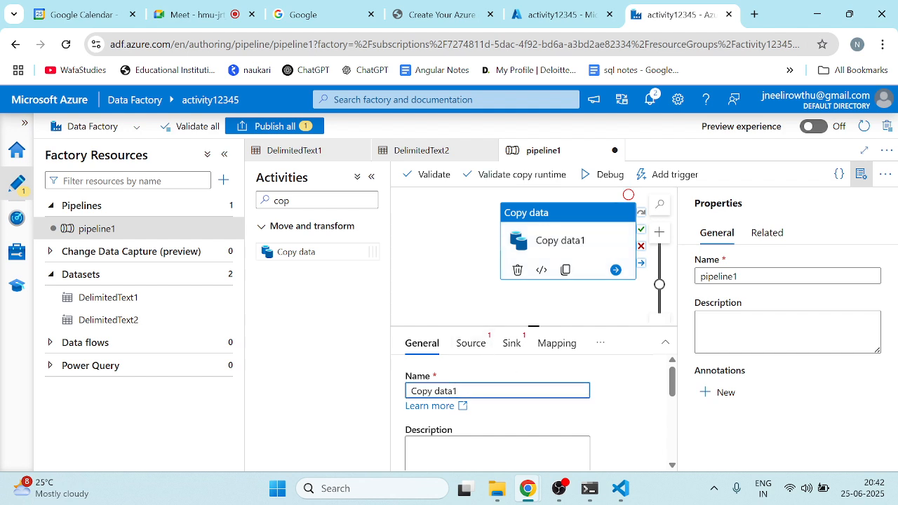
key("ctrl+a")
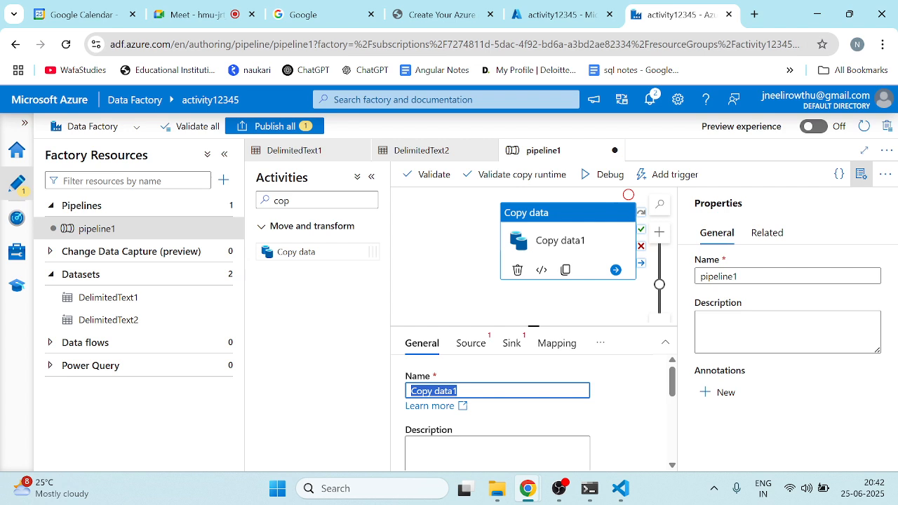
key("BackSpace")
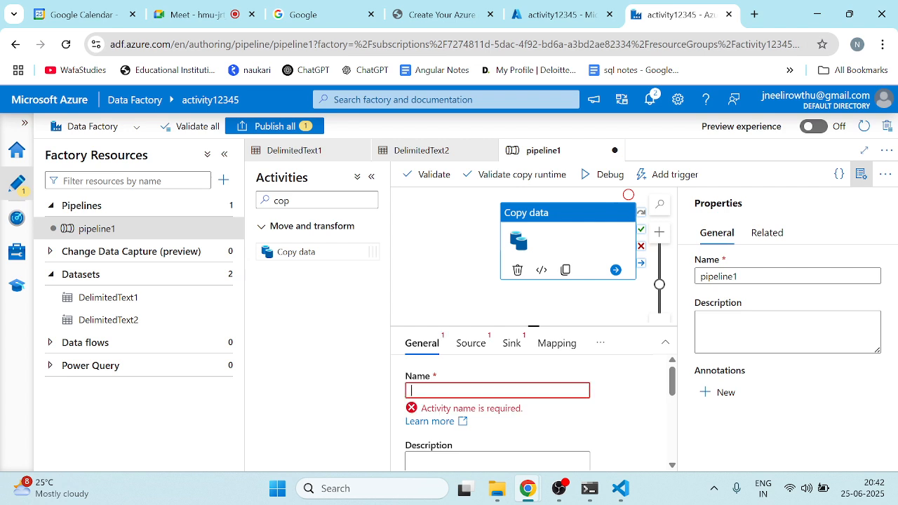
type("copy popu")
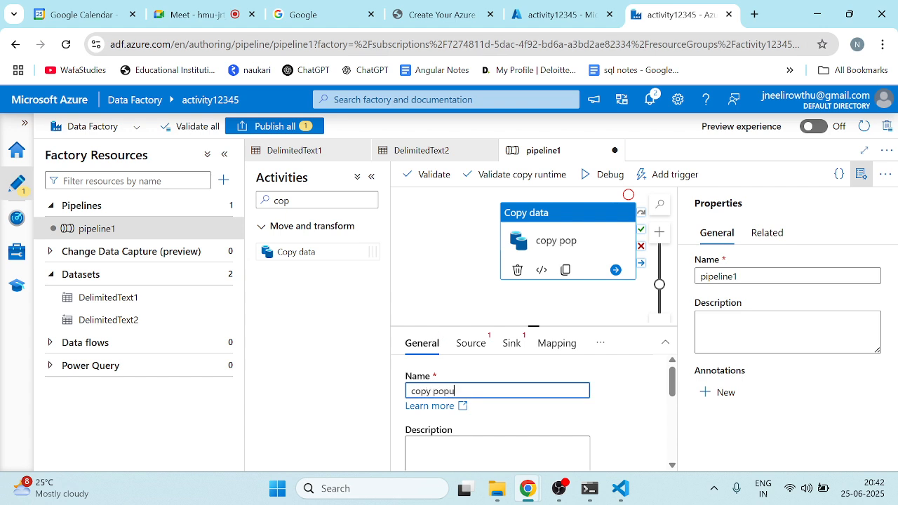
type("lation")
left_click(631, 380)
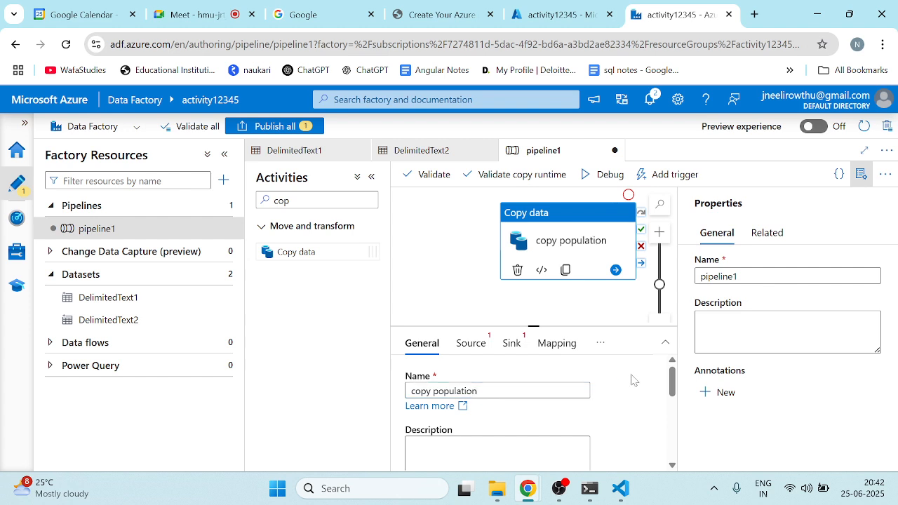
Step: Set DelimitedText1 as the source dataset of the copy population activity and look through its source options
left_click(470, 343)
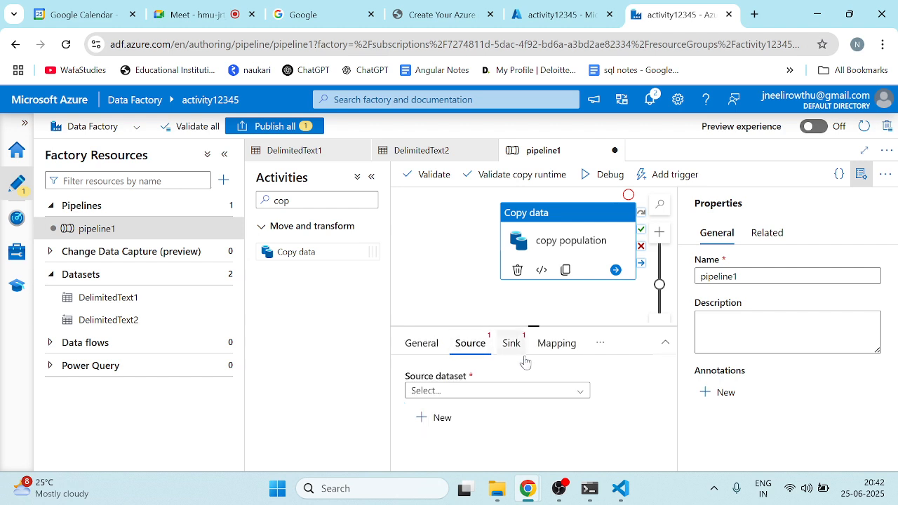
left_click(542, 392)
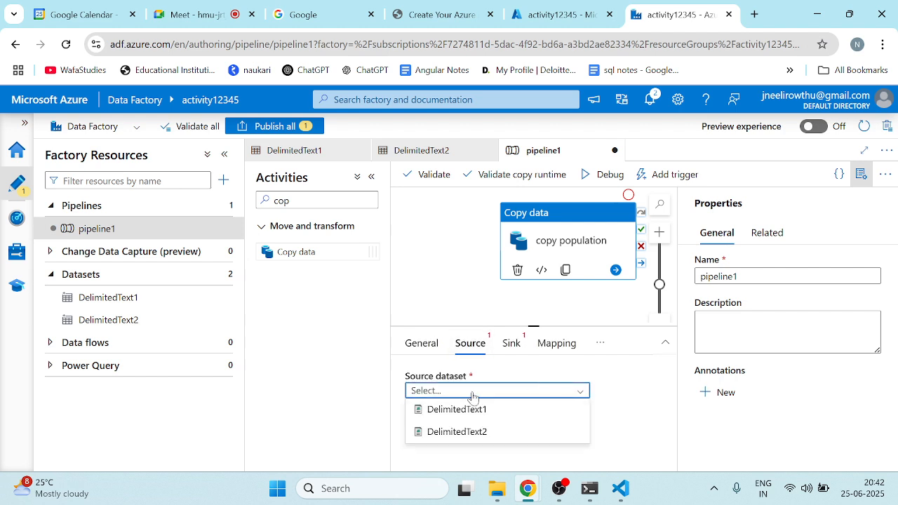
left_click(461, 410)
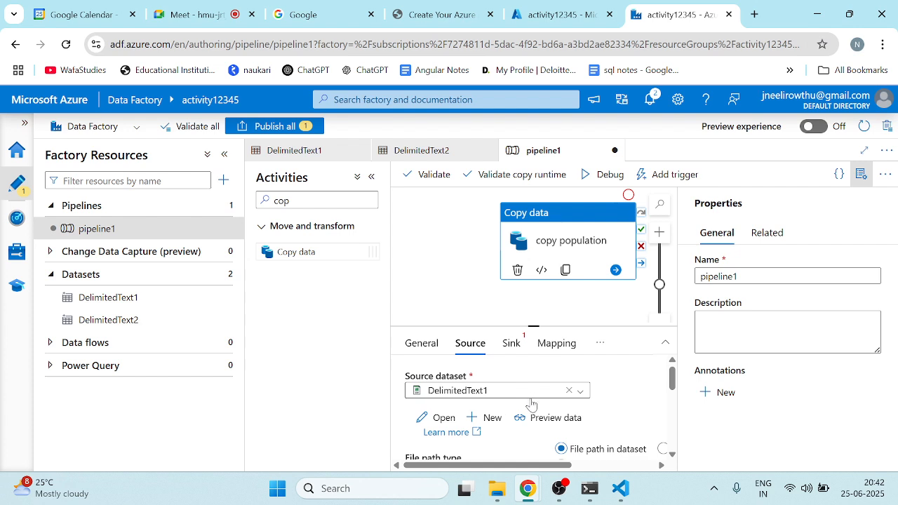
scroll(532, 405, "down", 1)
scroll(573, 423, "down", 2)
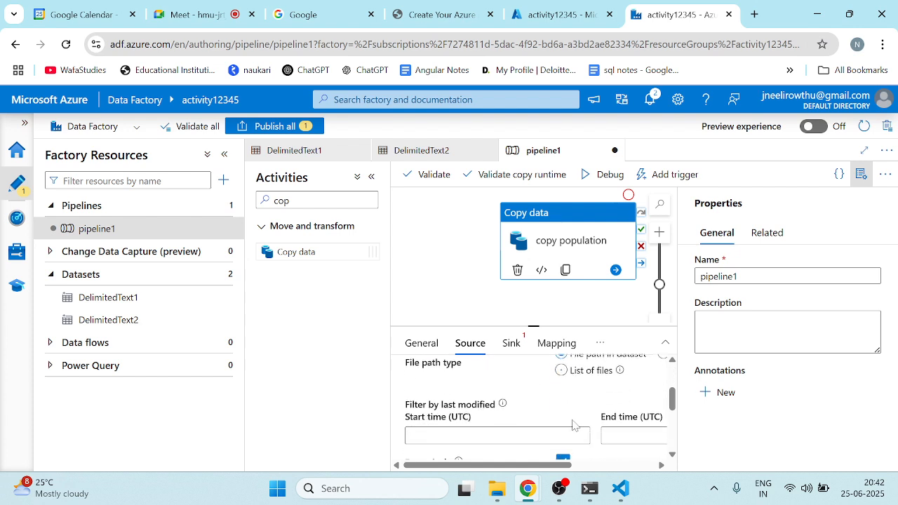
scroll(573, 424, "down", 5)
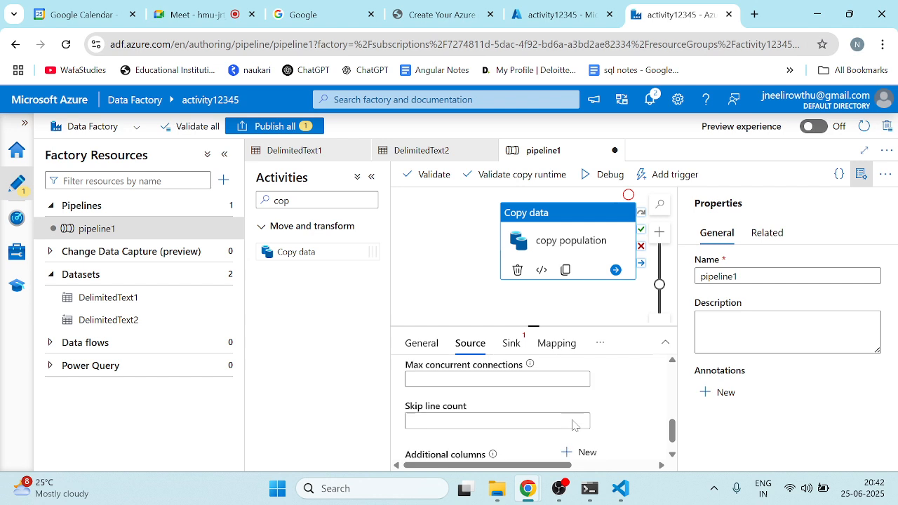
scroll(501, 429, "up", 8)
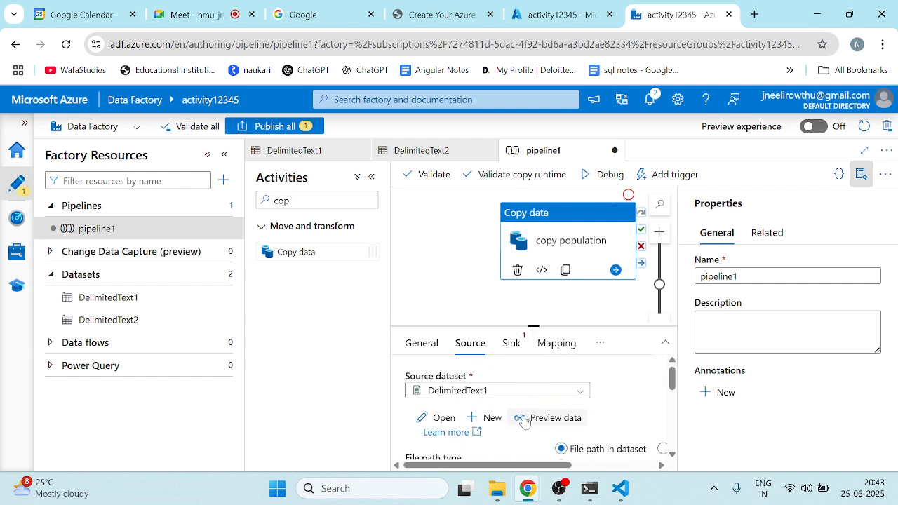
Step: Try to preview the data of the DelimitedText1 source dataset
left_click(525, 419)
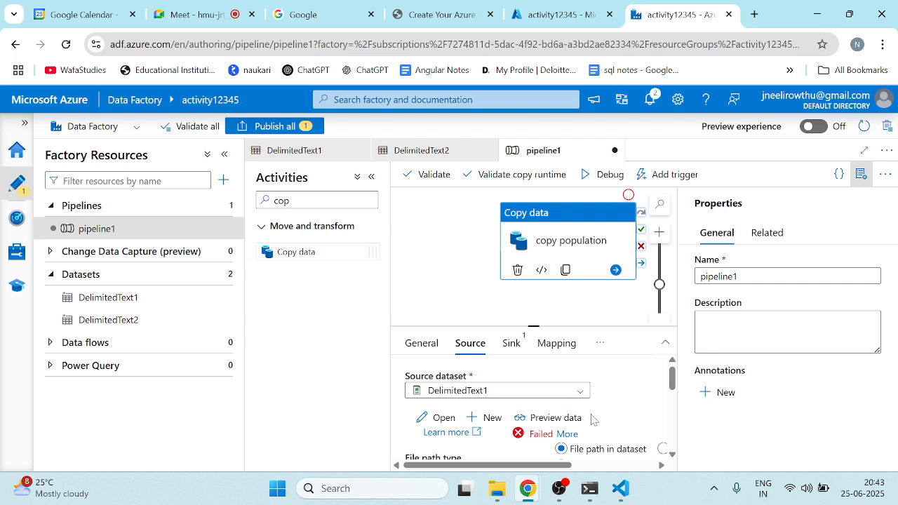
left_click(544, 421)
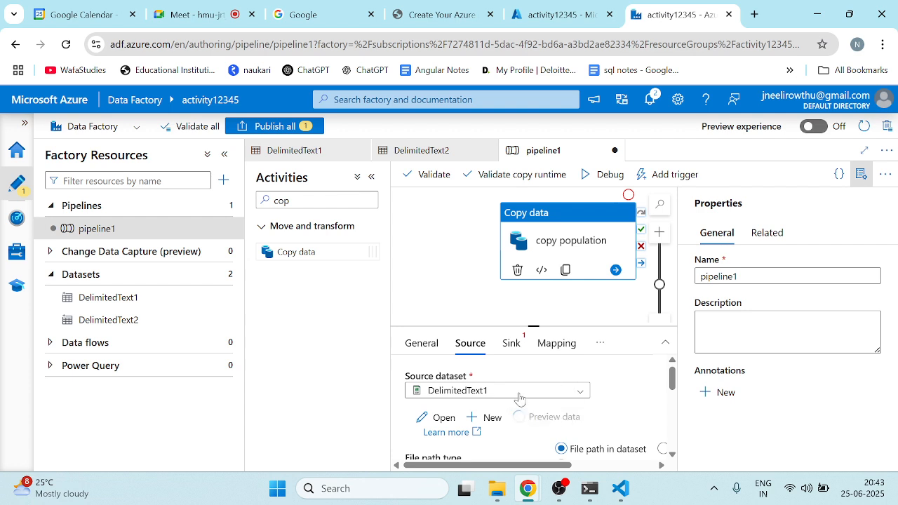
scroll(596, 431, "down", 1)
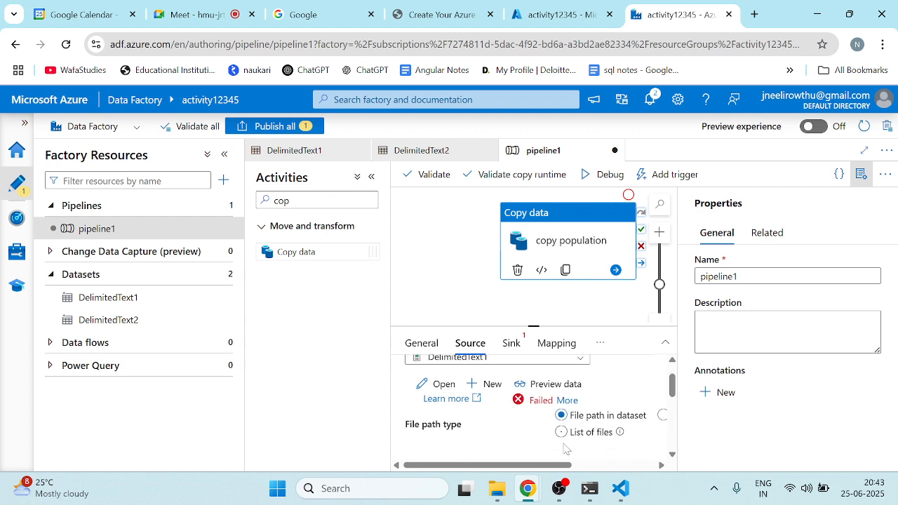
scroll(544, 393, "up", 1)
Step: Set DelimitedText2 as the sink dataset of the copy population activity, with Merge files as the copy behavior
left_click(511, 348)
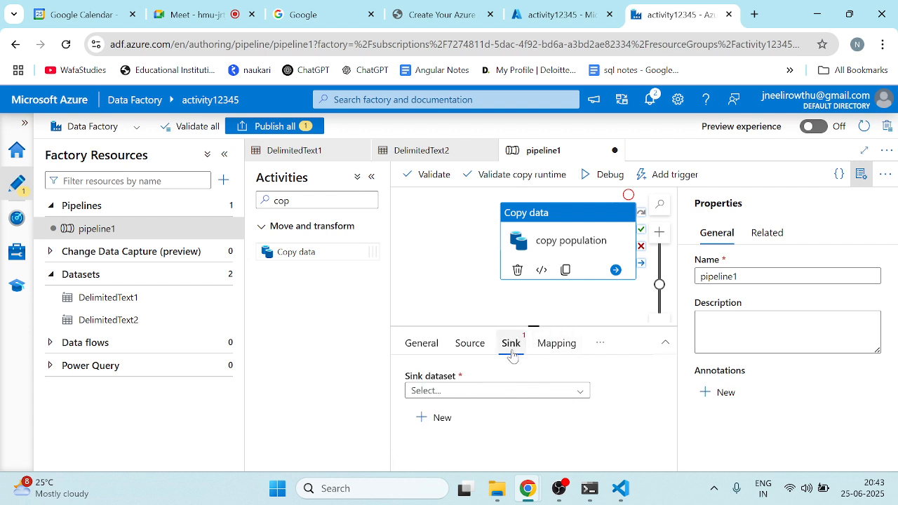
left_click(580, 393)
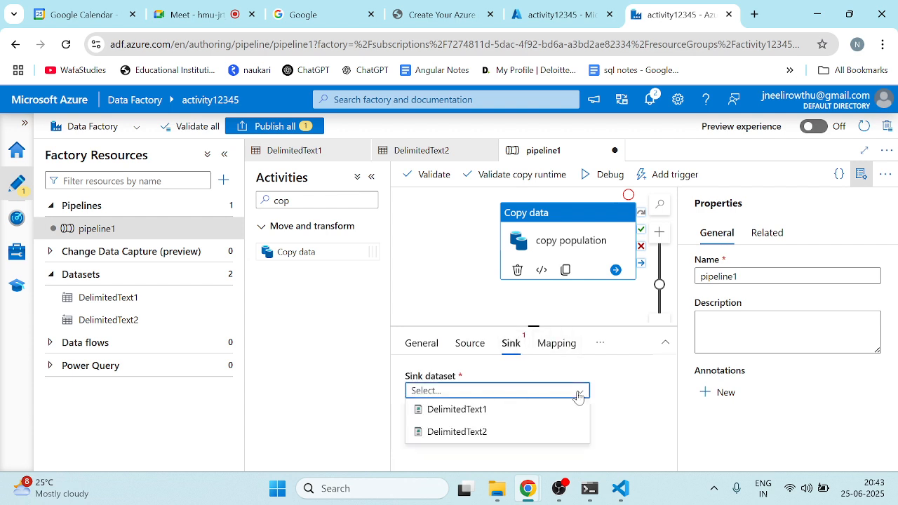
left_click(452, 430)
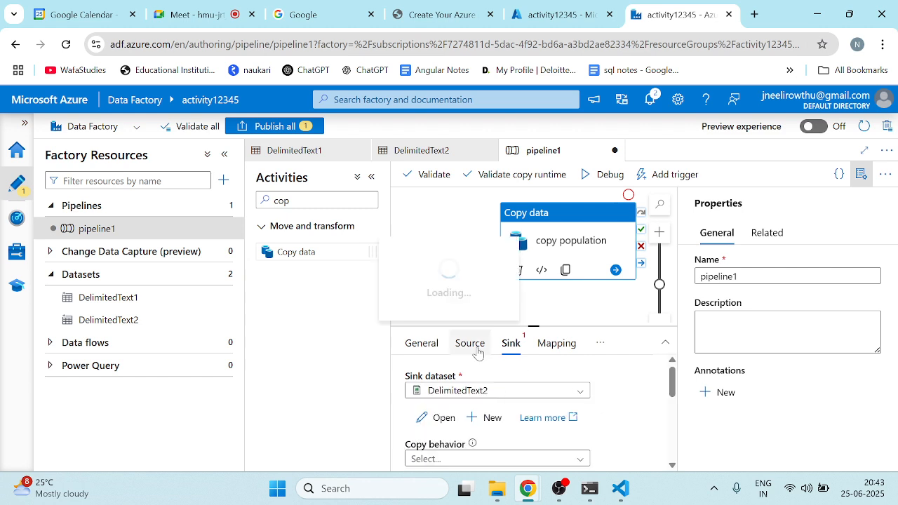
scroll(556, 410, "down", 2)
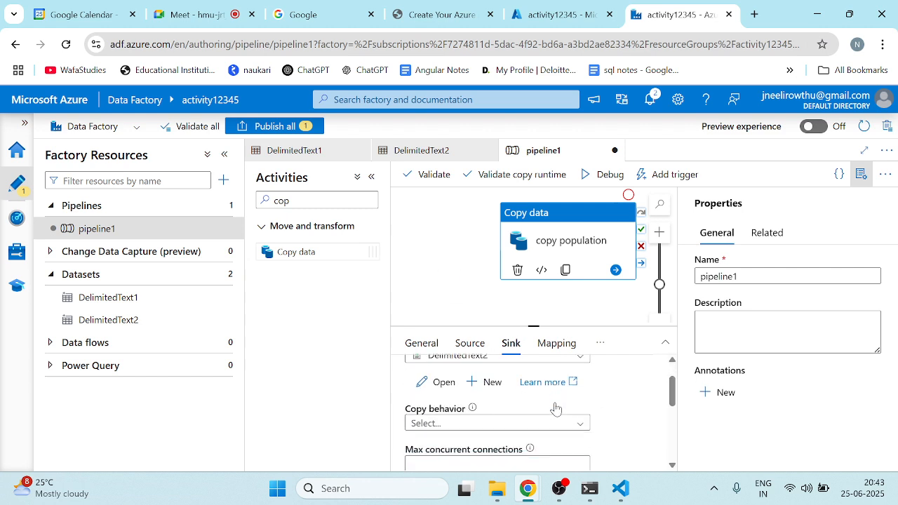
left_click(526, 390)
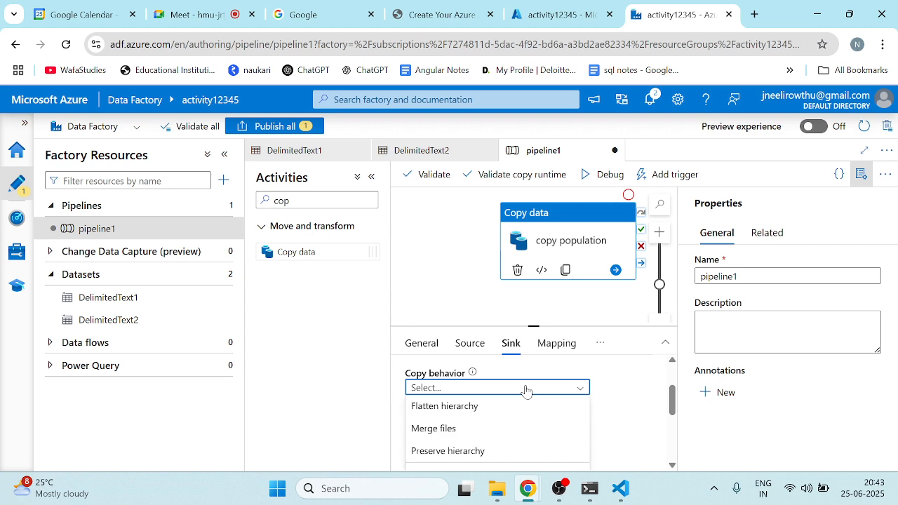
scroll(451, 424, "down", 1)
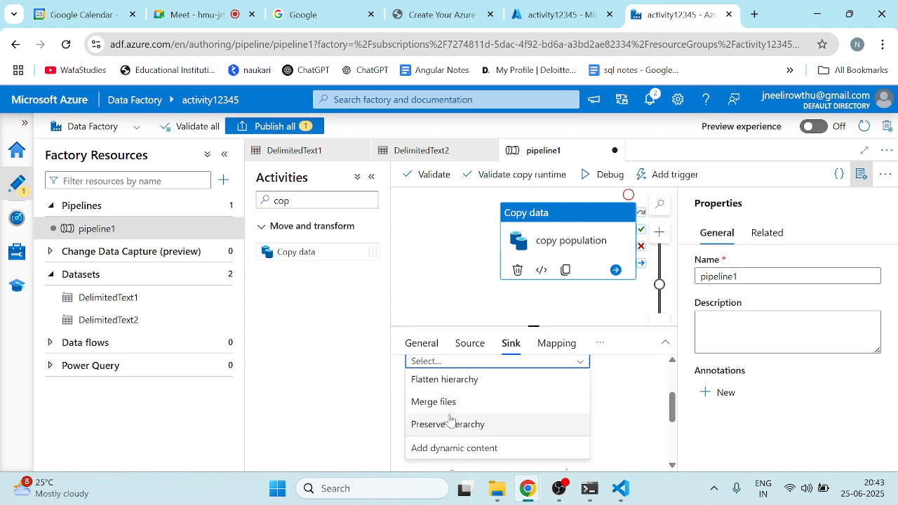
left_click(452, 403)
scroll(451, 405, "down", 1)
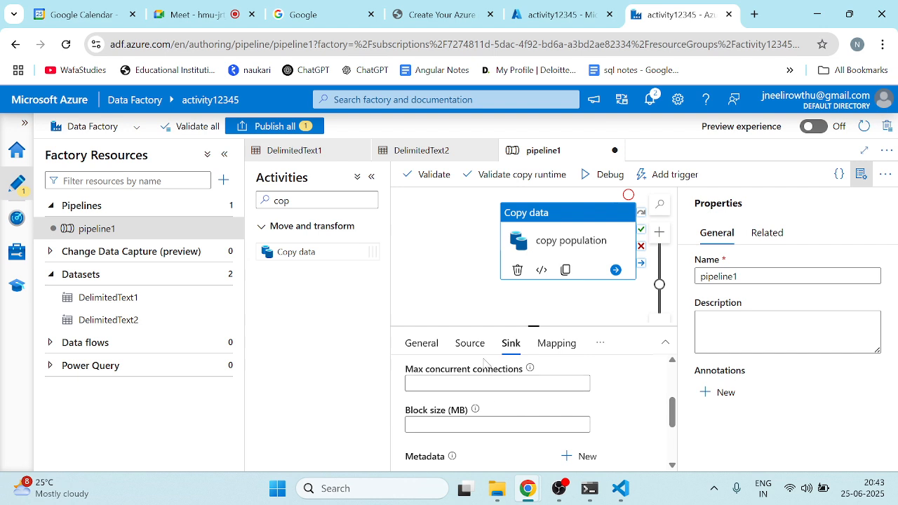
Step: Examine the remaining sink options and the mapping settings of the copy population activity
left_click(463, 425)
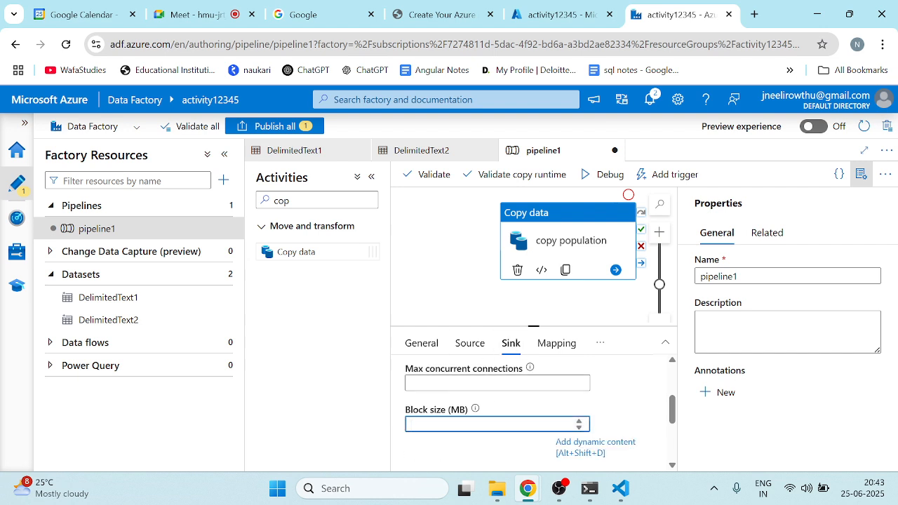
scroll(520, 431, "down", 2)
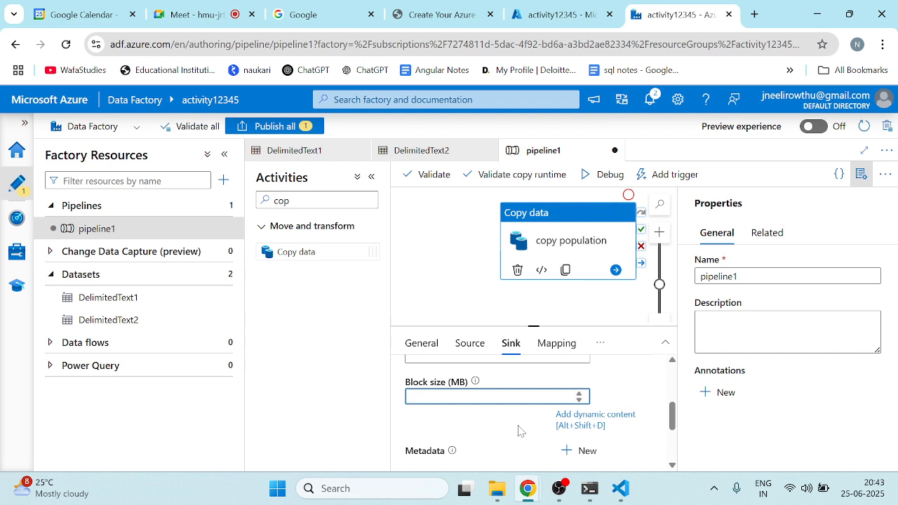
scroll(519, 431, "down", 3)
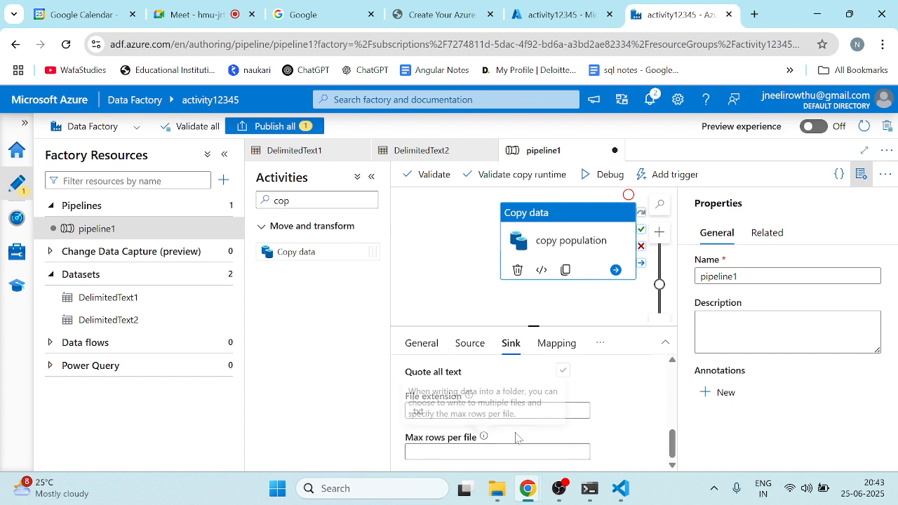
scroll(515, 439, "up", 5)
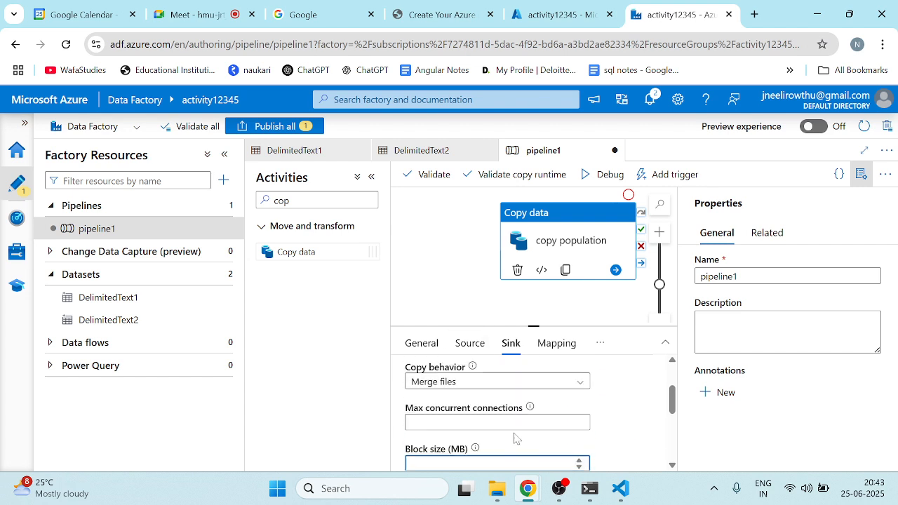
left_click(469, 346)
left_click(560, 343)
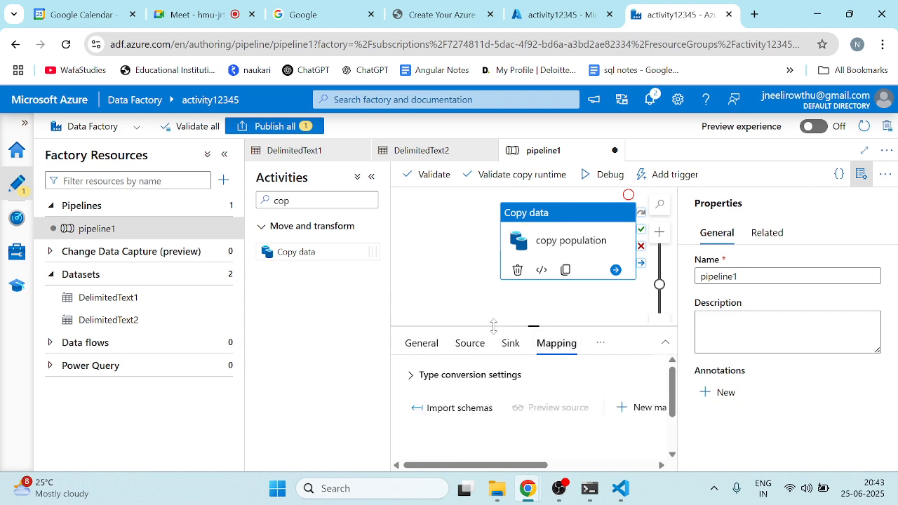
scroll(494, 423, "right", 3)
scroll(449, 418, "left", 3)
Step: Find the Validation activity by searching the activities for va and add it to the pipeline canvas
left_click(295, 201)
double_click(281, 201)
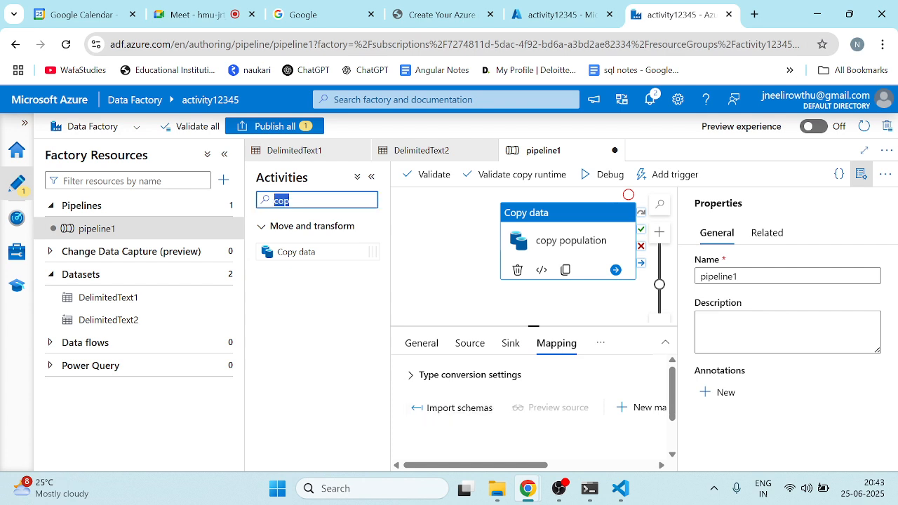
key("BackSpace")
type("ac")
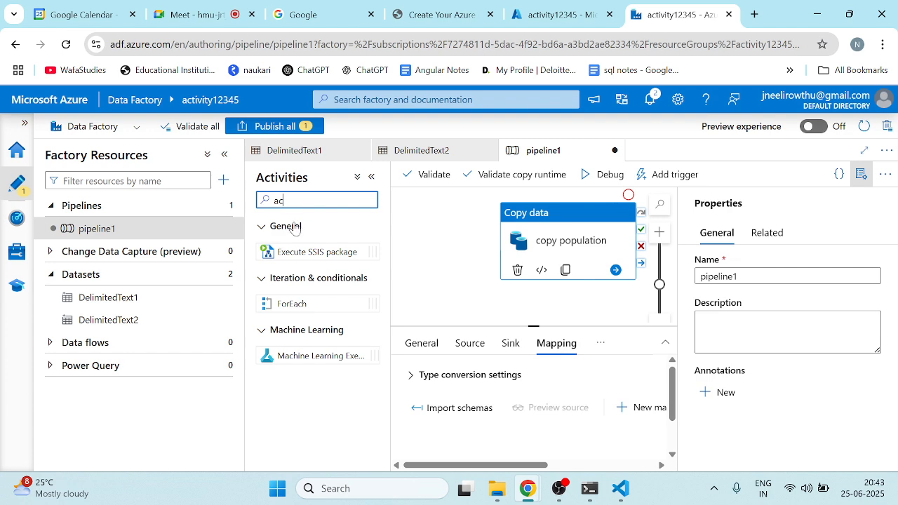
key("BackSpace")
key("BackSpace")
type("va")
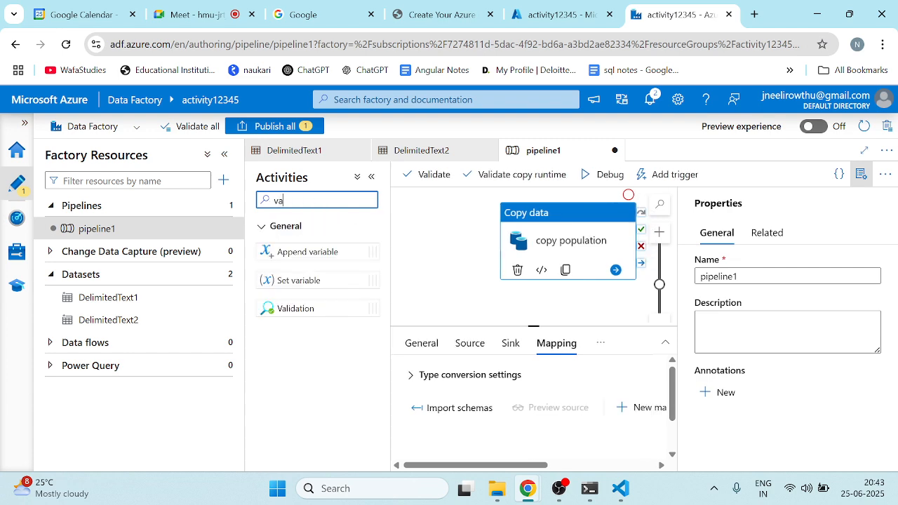
left_click_drag(300, 306, 449, 310)
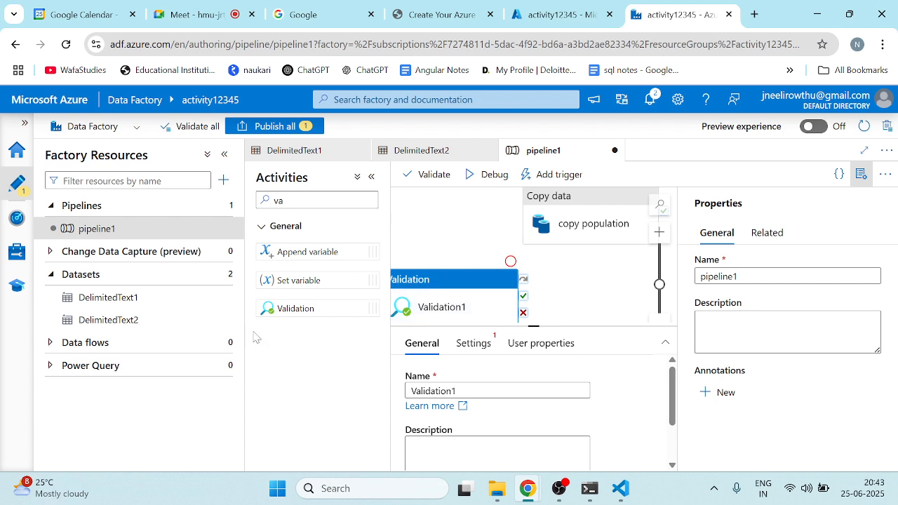
Step: Widen the pipeline workspace and arrange the Validation activity to the left of the copy population activity
left_click_drag(244, 388, 213, 388)
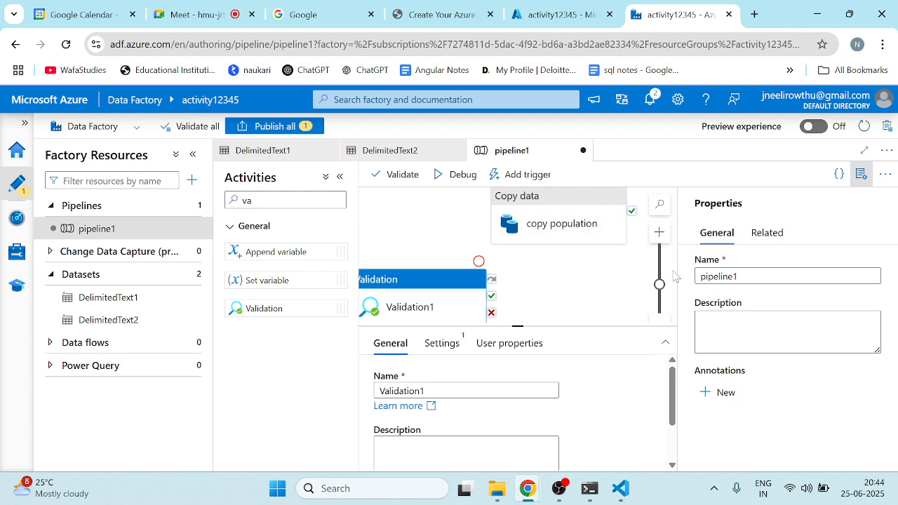
left_click_drag(428, 280, 413, 227)
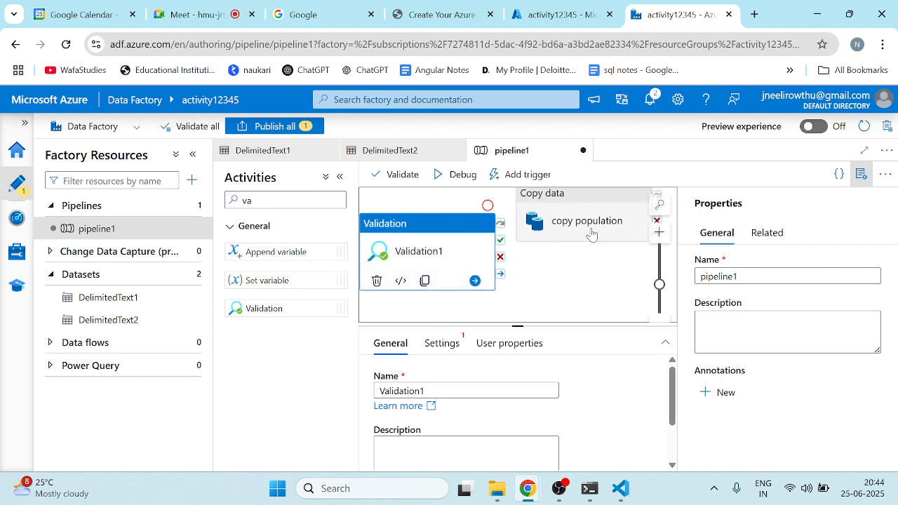
left_click_drag(591, 234, 624, 277)
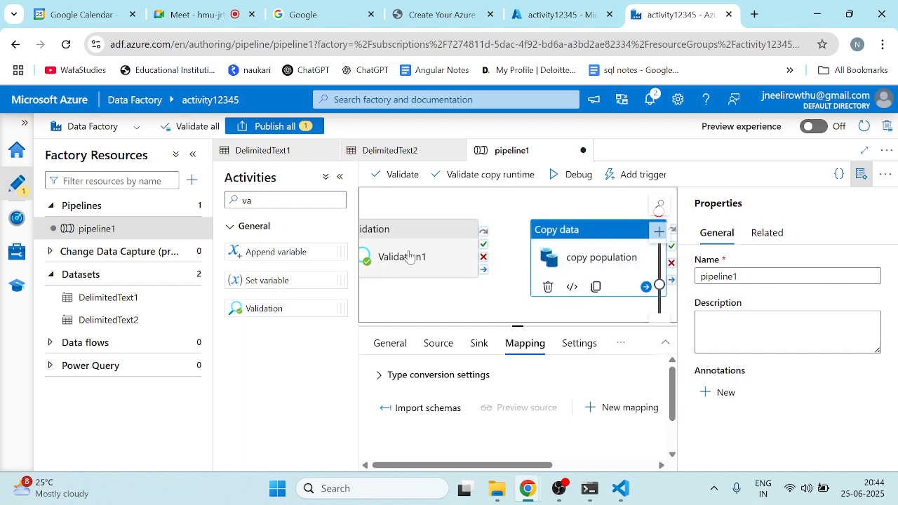
Step: Rename the Validation activity as check if file exits
left_click(437, 259)
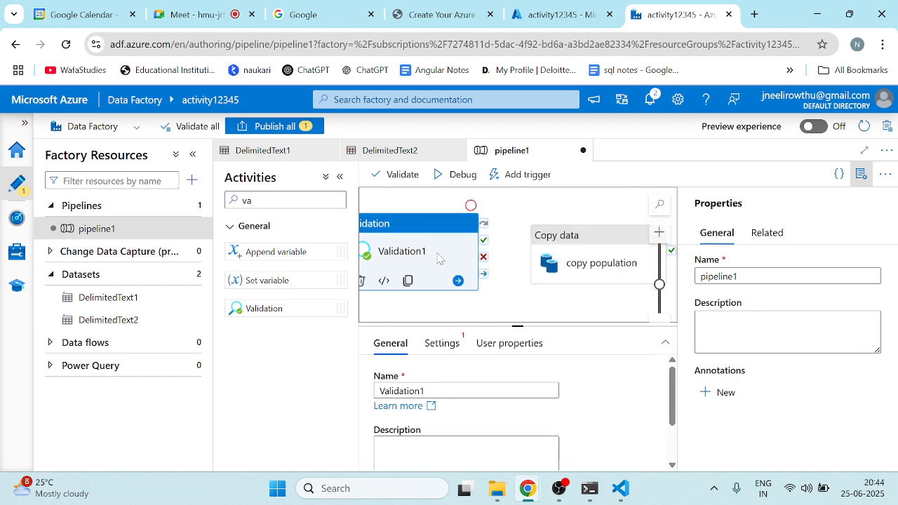
left_click(442, 390)
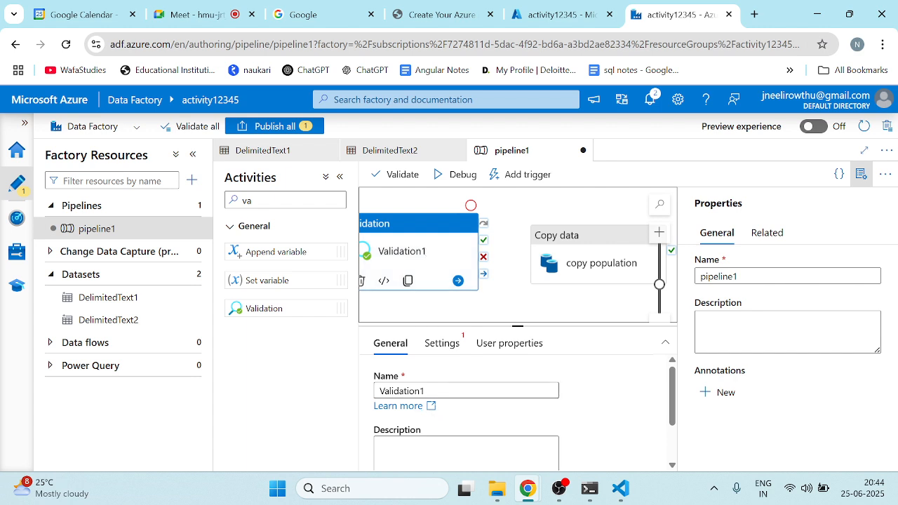
type("a")
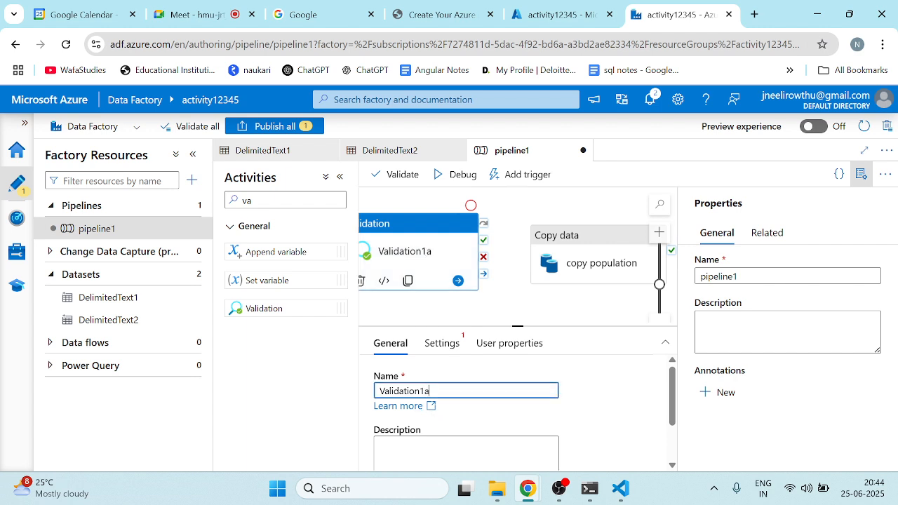
key("ctrl+a")
key("BackSpace")
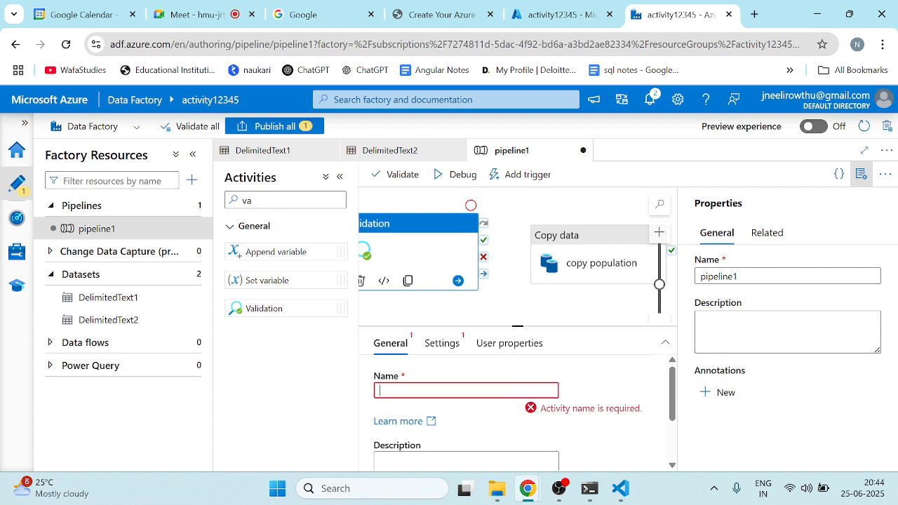
type("check if")
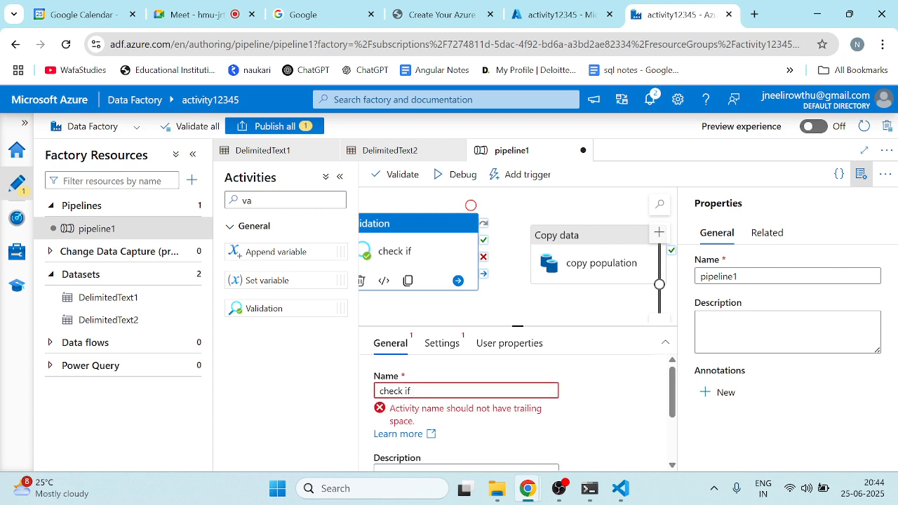
type(" file exits")
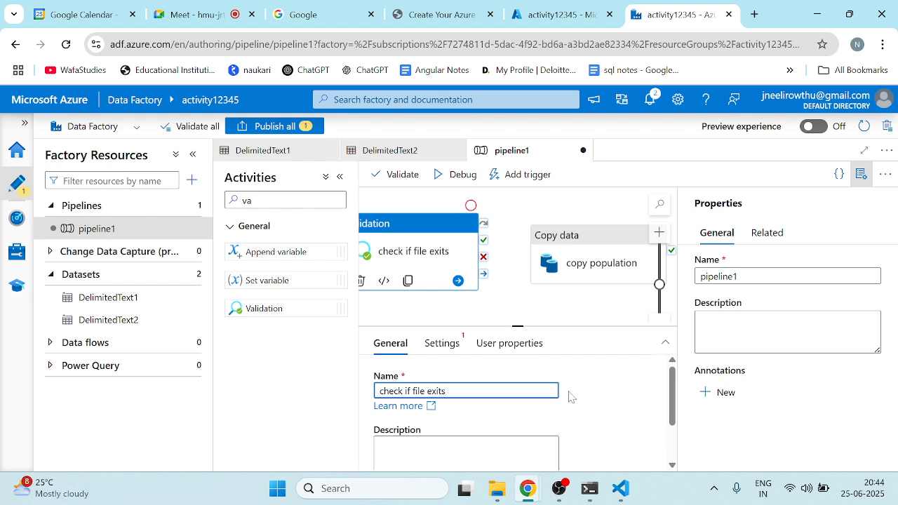
left_click(588, 388)
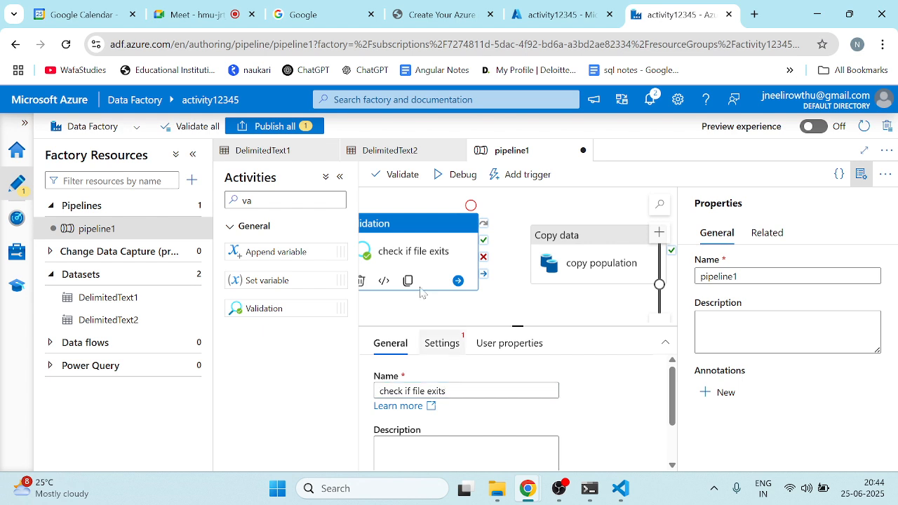
Step: Connect the on-success output of the check if file exits activity to the copy population activity
scroll(437, 267, "left", 1)
scroll(439, 273, "right", 1)
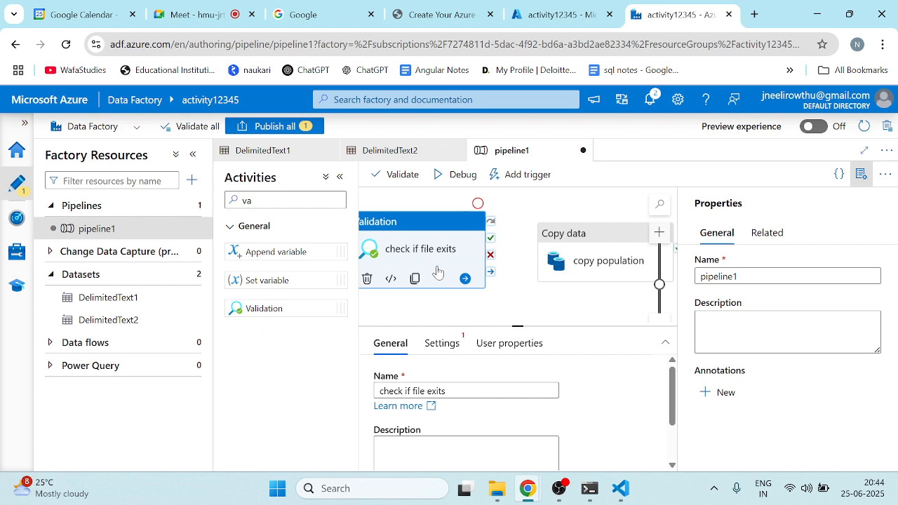
left_click(608, 238)
scroll(429, 265, "right", 2)
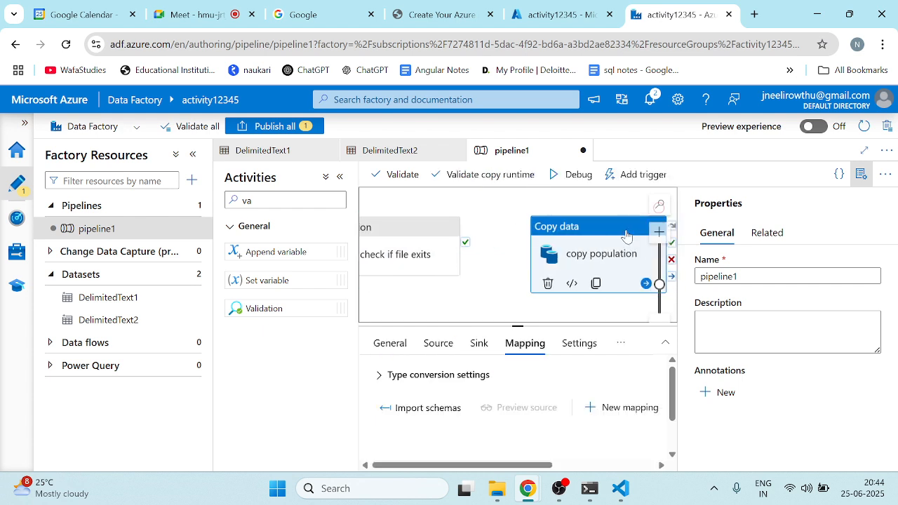
left_click(429, 265)
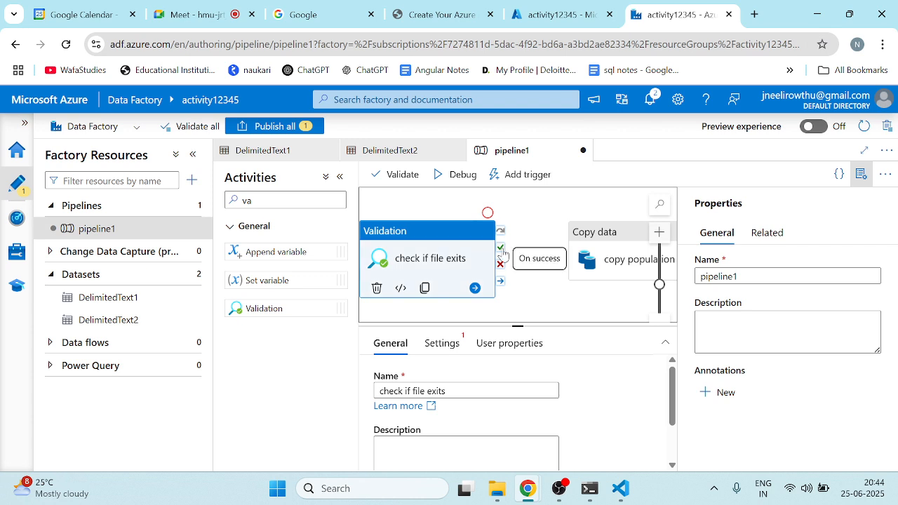
left_click_drag(501, 248, 570, 251)
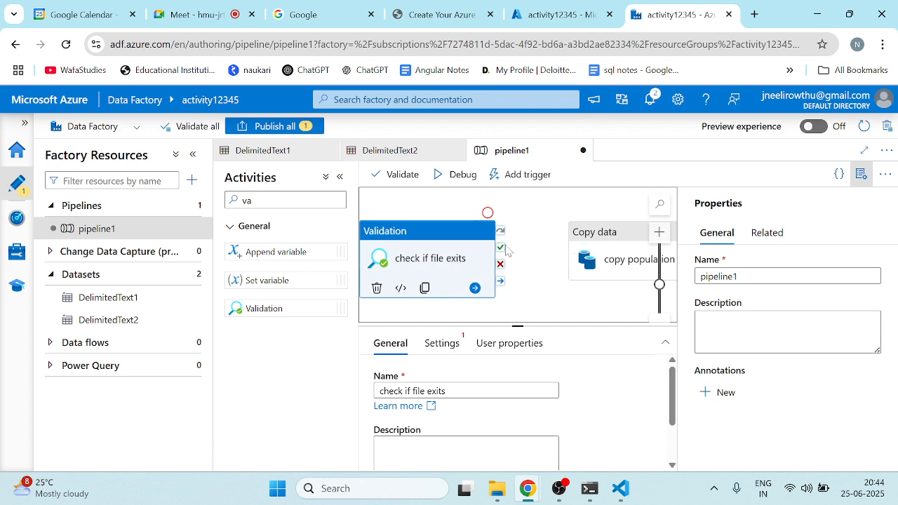
left_click_drag(506, 251, 607, 250)
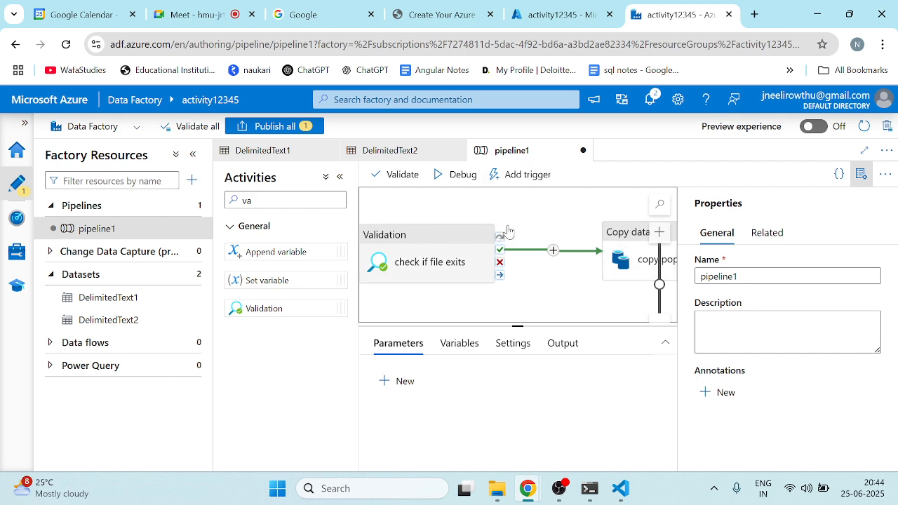
Step: Check pipeline1 for errors by validating it and trying a debug run, closing the validation output each time
mouse_move(502, 240)
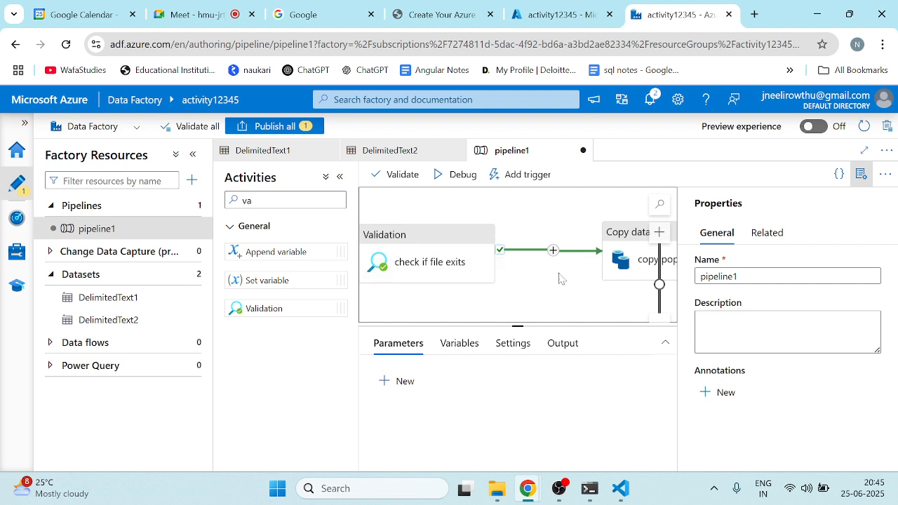
mouse_move(499, 263)
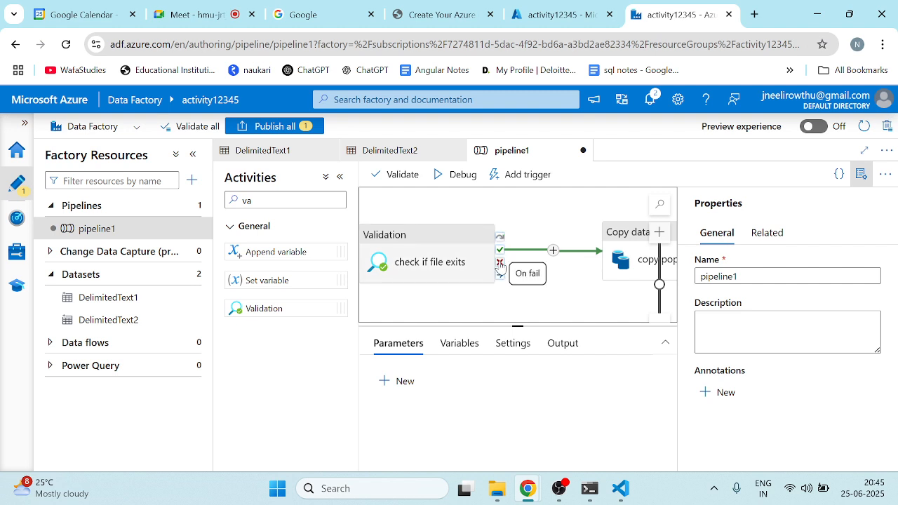
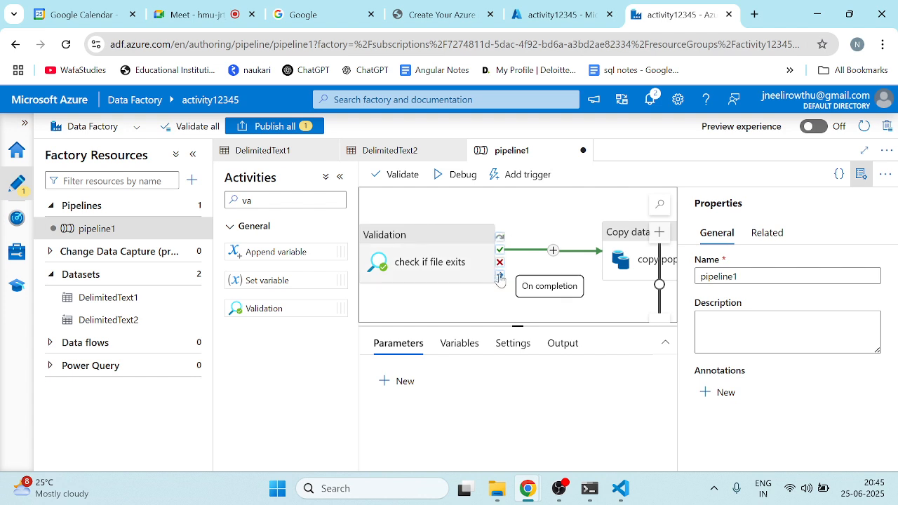
left_click(562, 343)
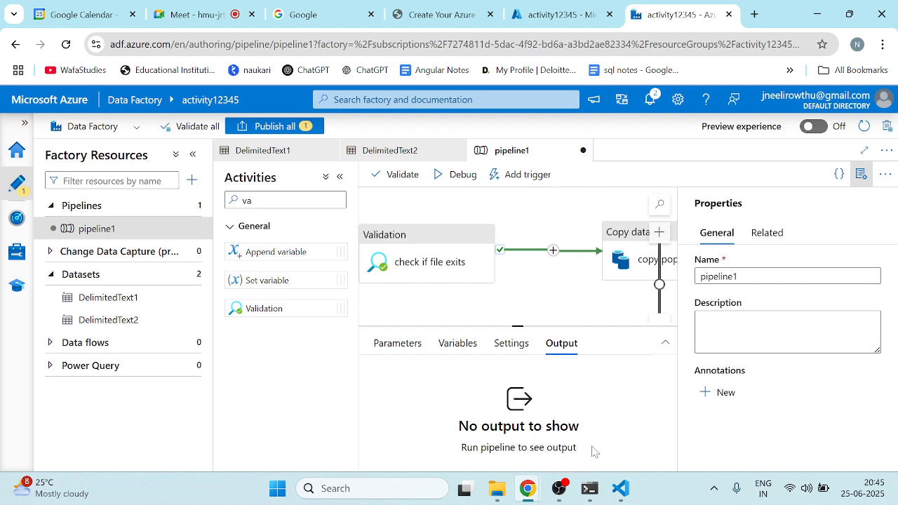
left_click(400, 174)
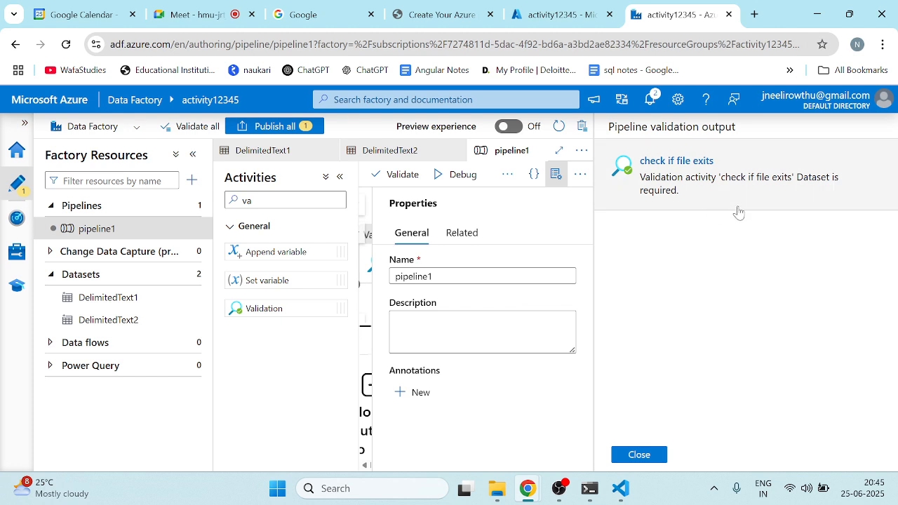
left_click(639, 455)
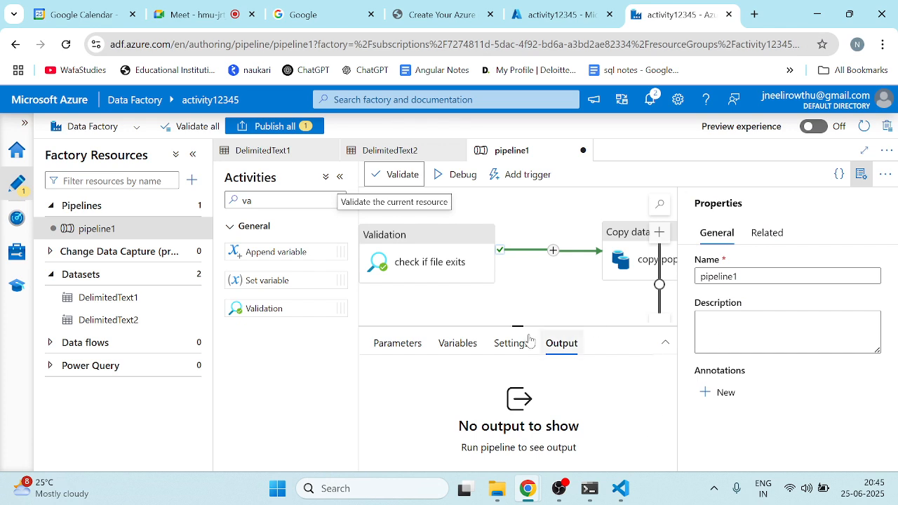
left_click(467, 178)
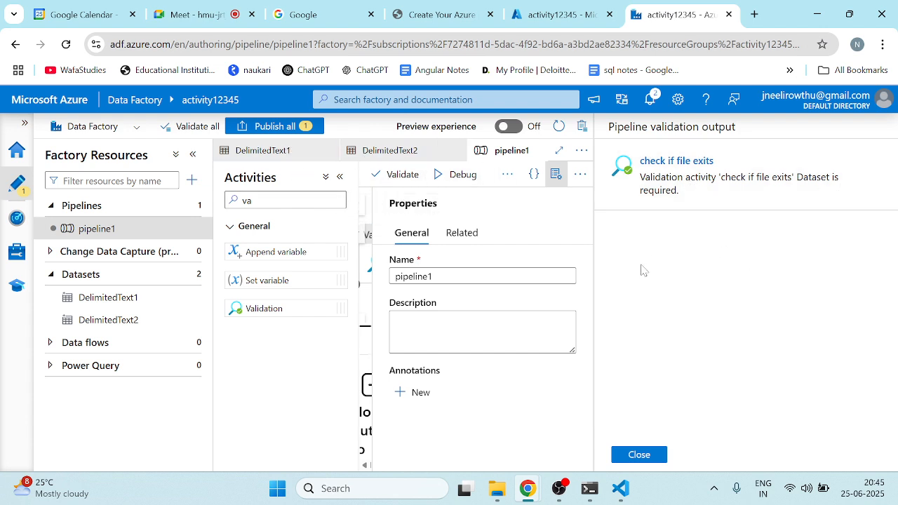
left_click(638, 454)
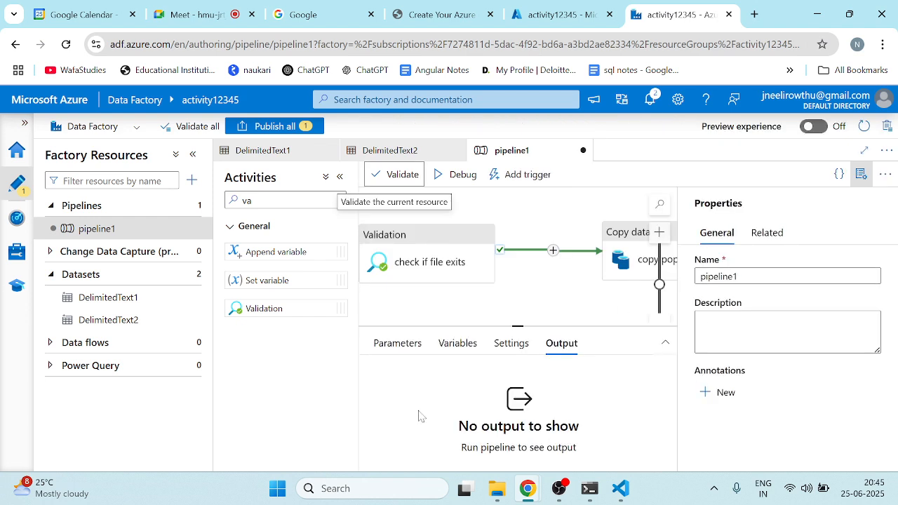
Step: Set DelimitedText1 as the dataset of the check if file exits validation activity
left_click(415, 261)
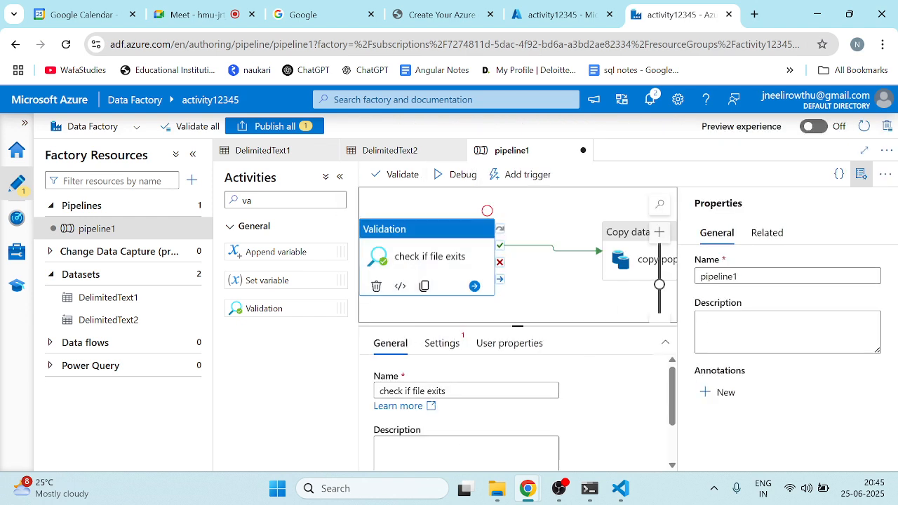
scroll(467, 414, "down", 2)
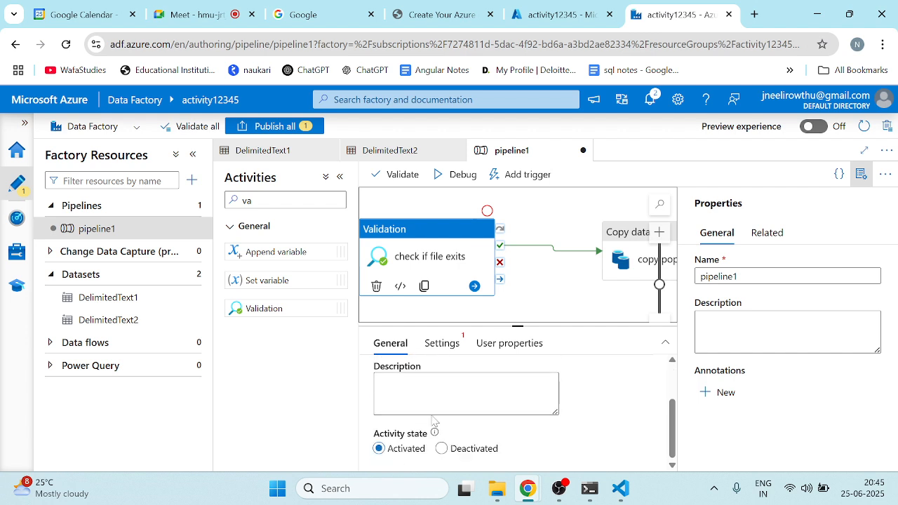
scroll(467, 421, "up", 2)
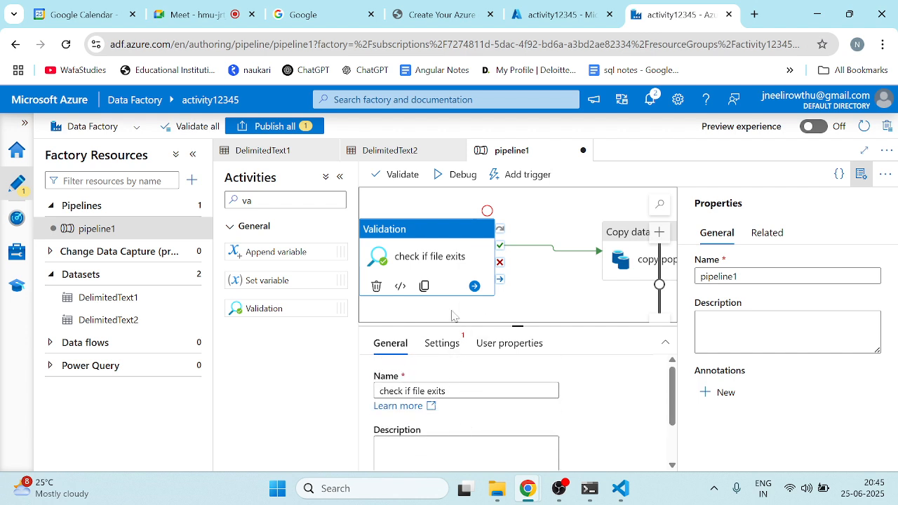
left_click(449, 343)
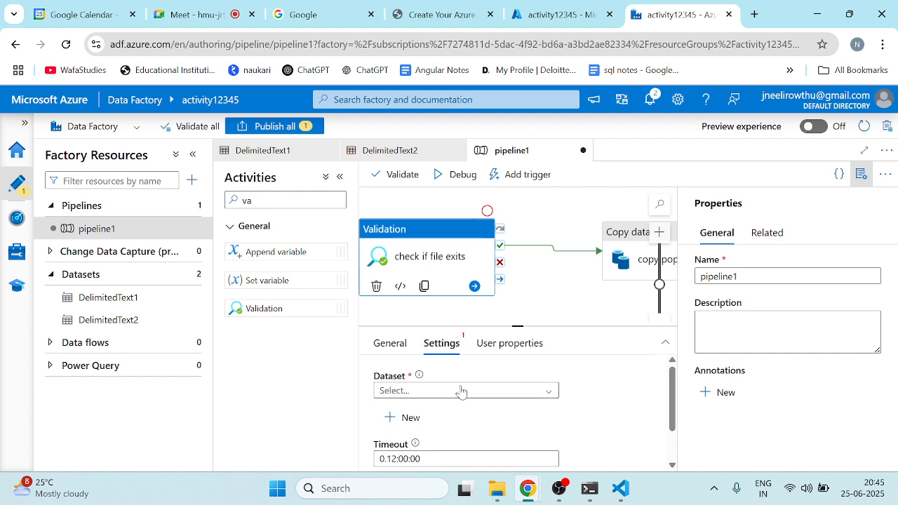
left_click(409, 392)
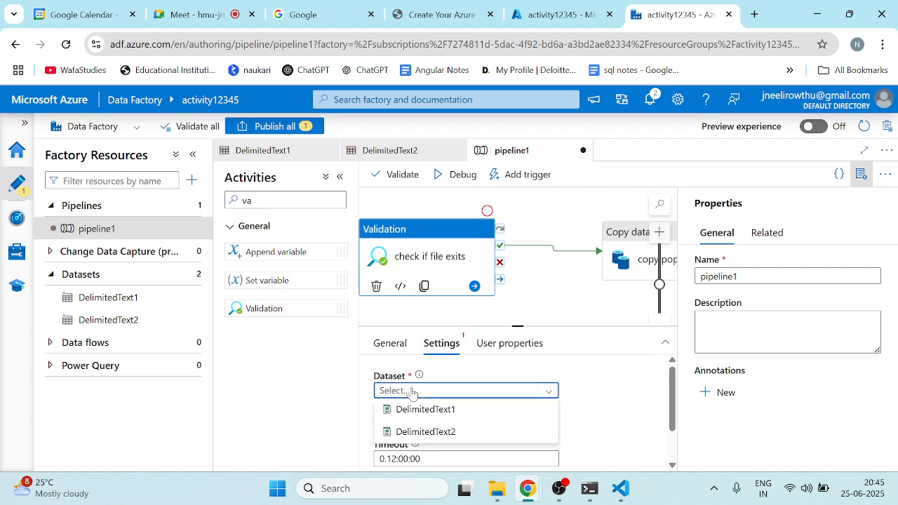
left_click(420, 410)
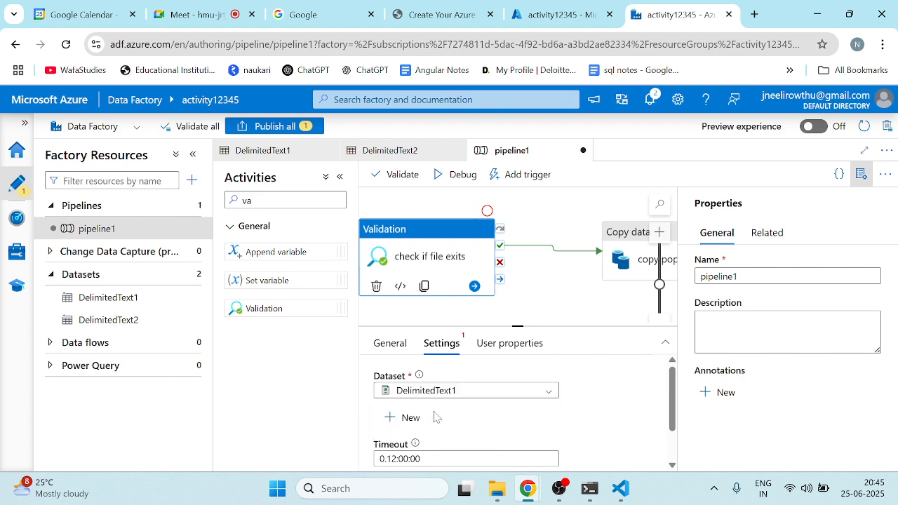
Step: Set the validation activity's timeout to 0.00:00:03 and its sleep to 600
mouse_move(420, 444)
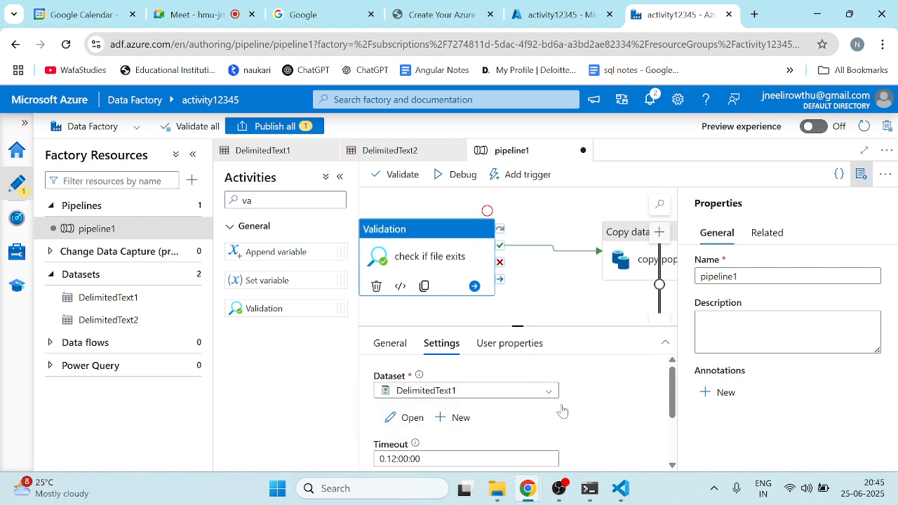
scroll(565, 412, "down", 2)
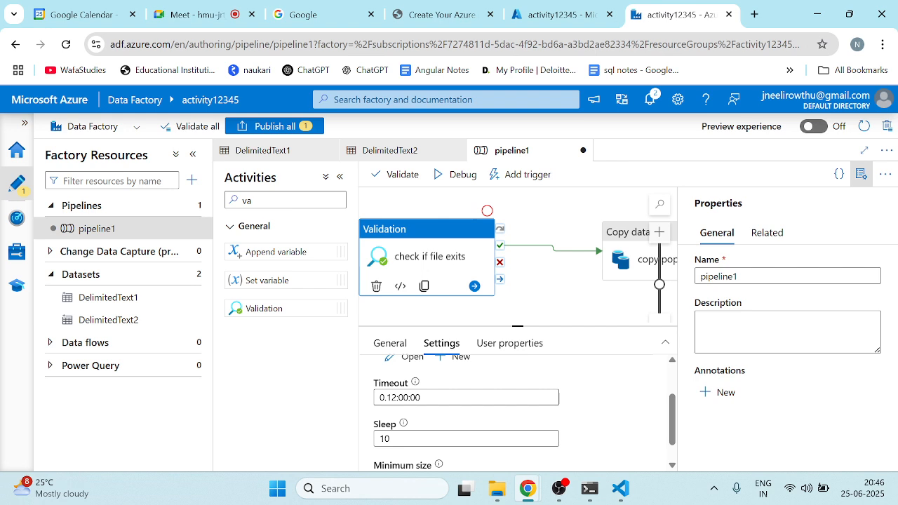
left_click(391, 397)
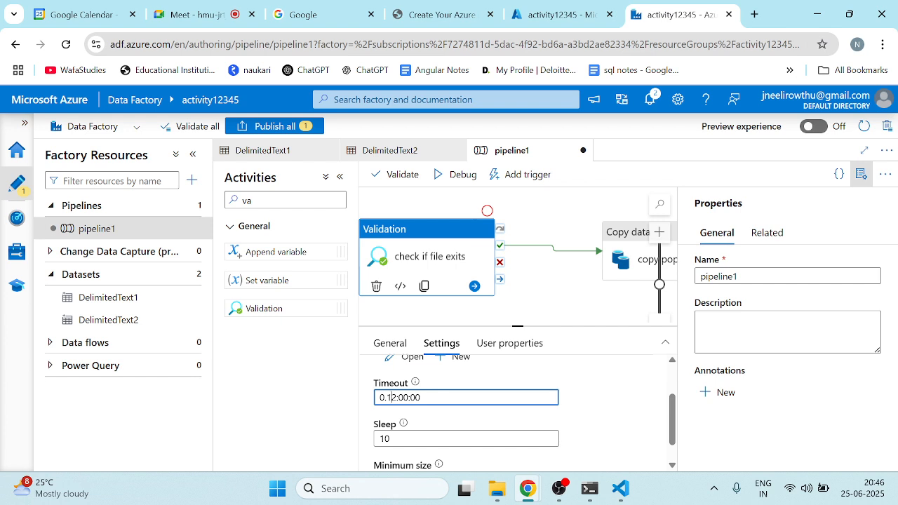
key("BackSpace")
type("0")
key("Delete")
type("00")
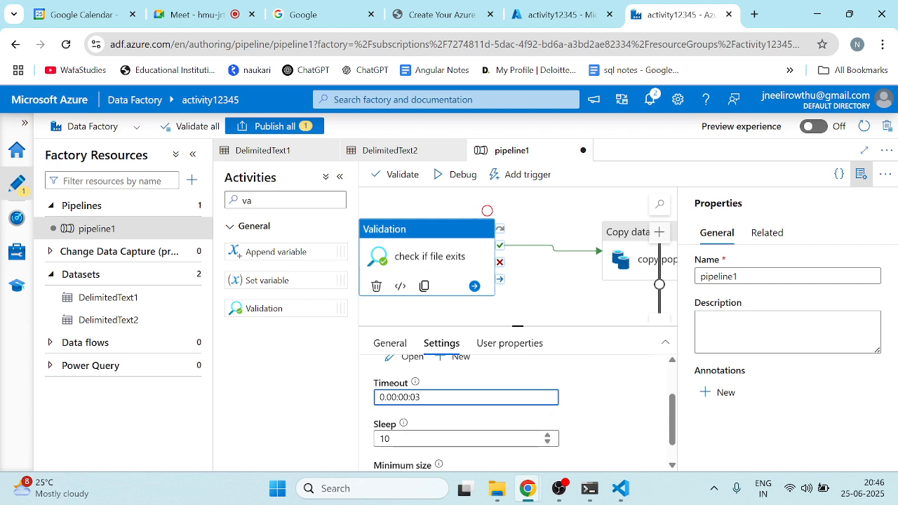
left_click(435, 438)
key("BackSpace")
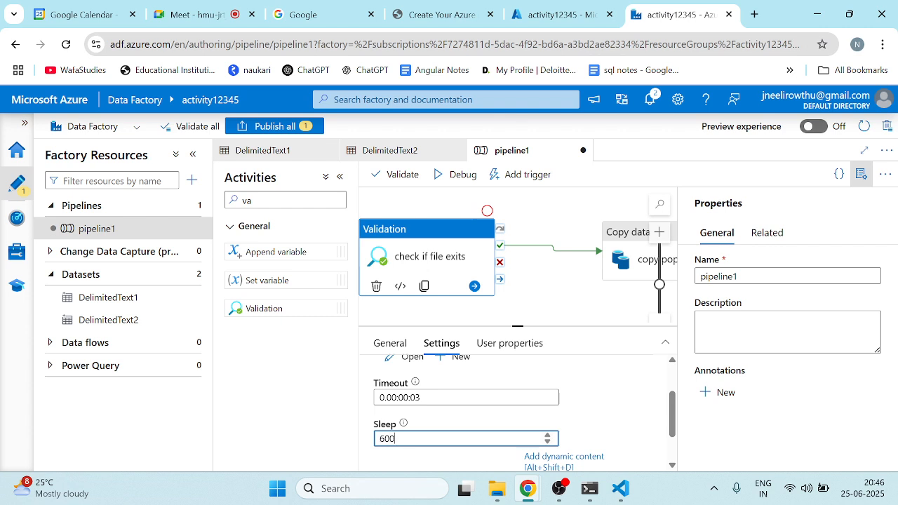
Step: Set the validation activity's minimum size to 1024 and show its user properties
scroll(402, 442, "down", 1)
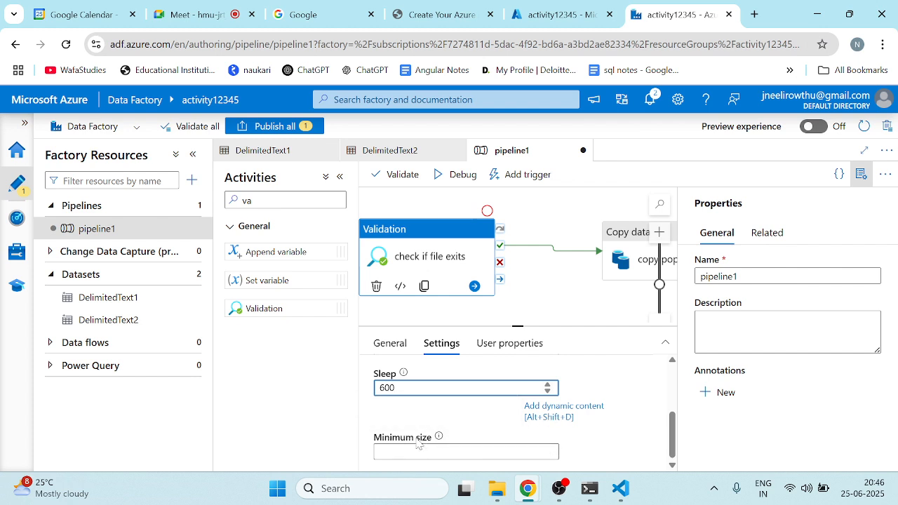
left_click(421, 451)
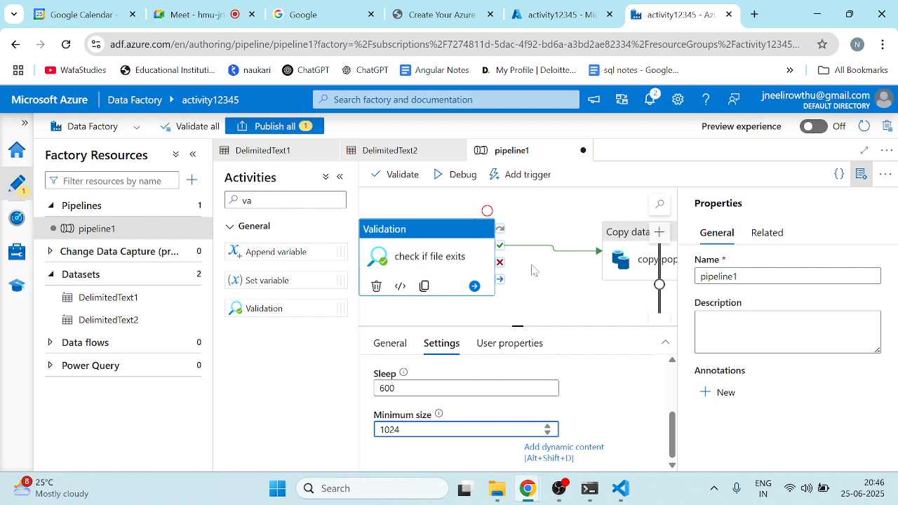
scroll(484, 389, "up", 3)
scroll(484, 389, "down", 3)
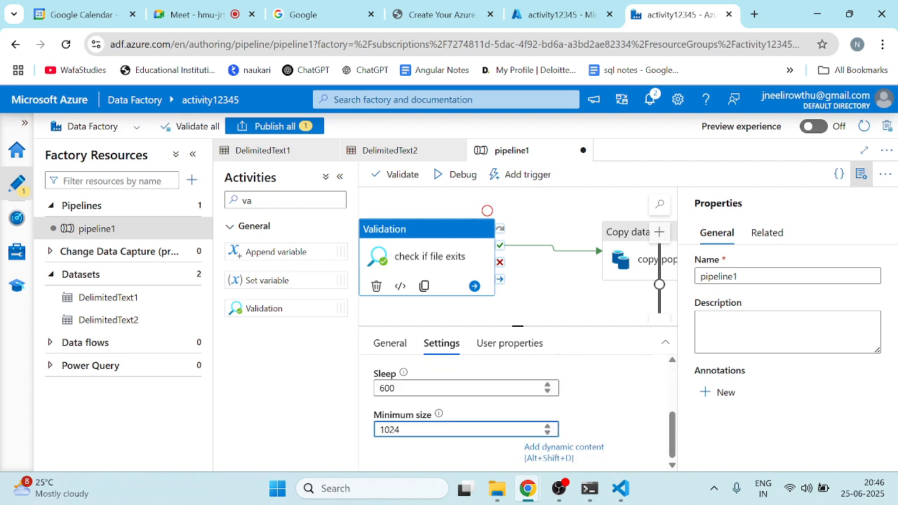
left_click(508, 346)
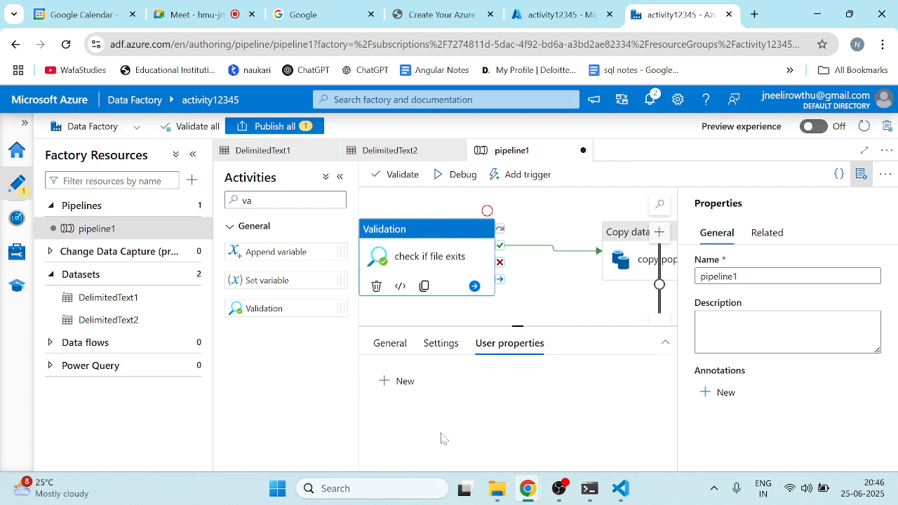
Step: Add a blank user property row to the check if file exits activity, open its DelimitedText1 dataset for viewing, and return to pipeline1
left_click(400, 381)
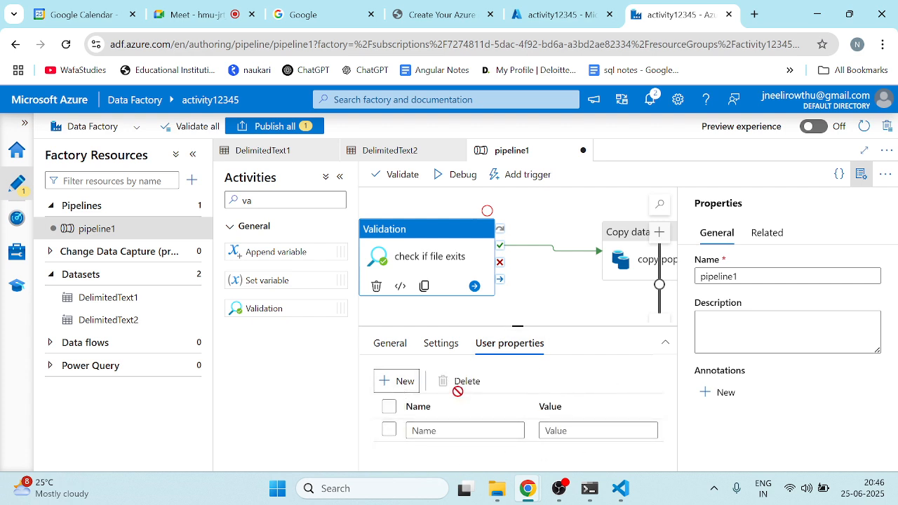
left_click(434, 359)
left_click(455, 342)
scroll(445, 387, "down", 1)
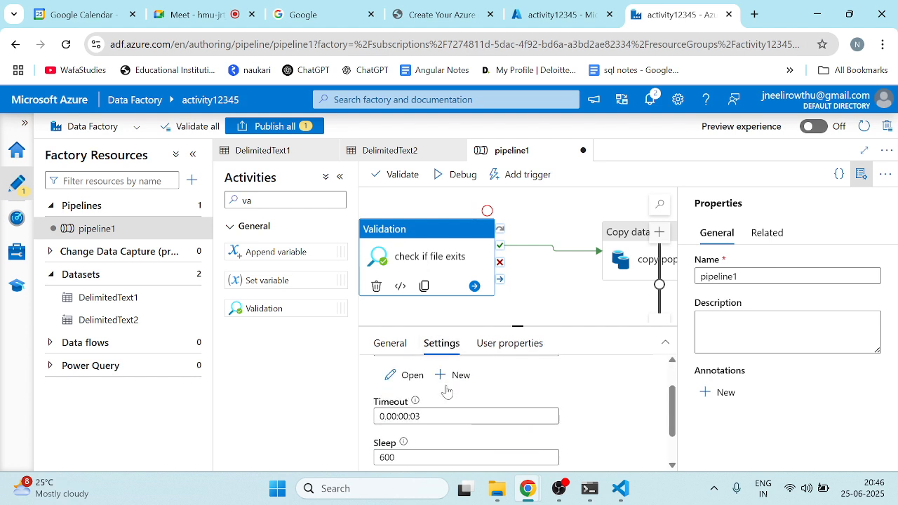
scroll(447, 390, "up", 1)
left_click(405, 418)
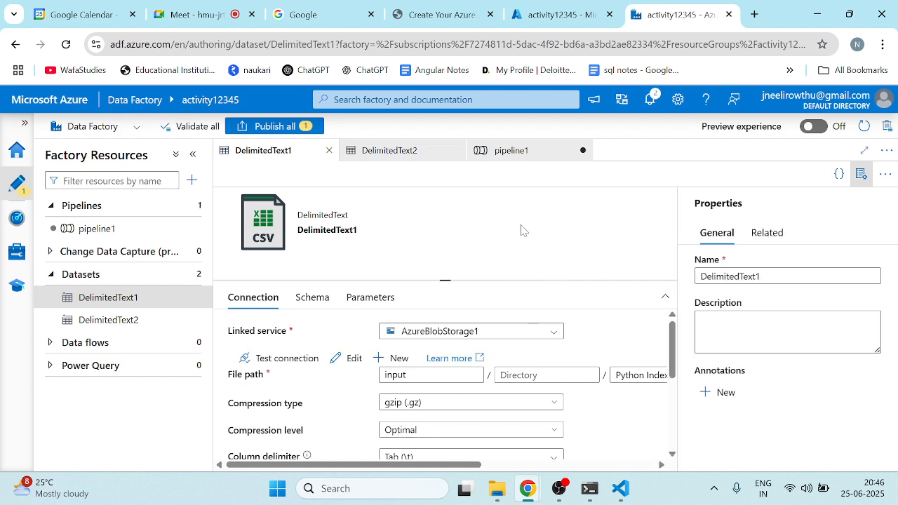
left_click(120, 231)
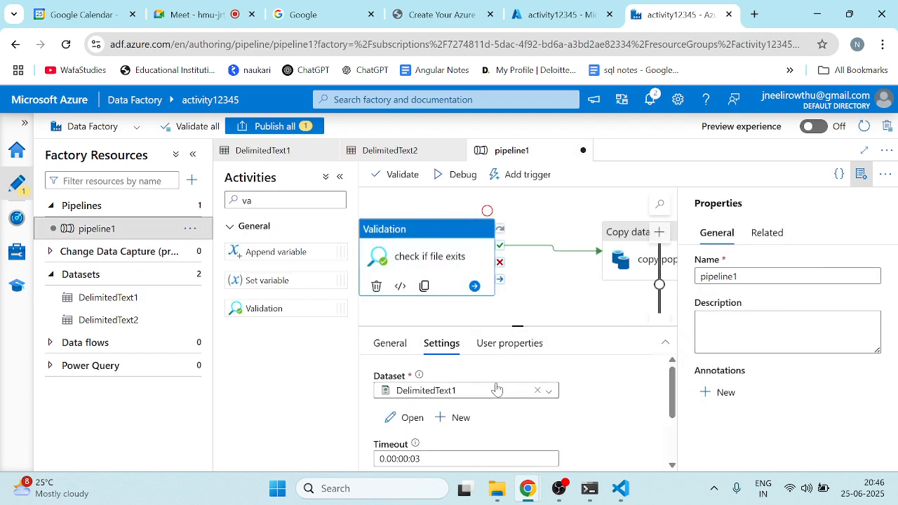
Step: Review the check if file exits activity's validation settings, activity state and user properties, returning to its general properties
scroll(451, 394, "down", 2)
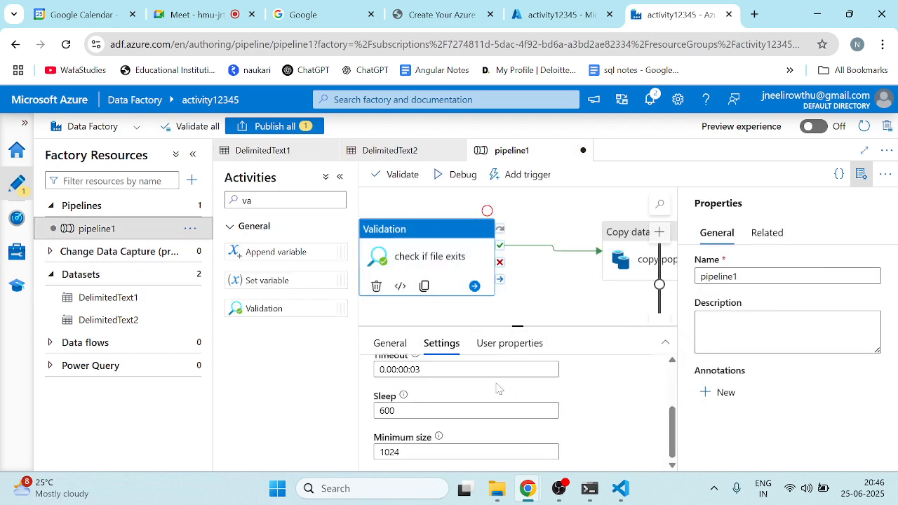
left_click(390, 343)
scroll(541, 366, "down", 3)
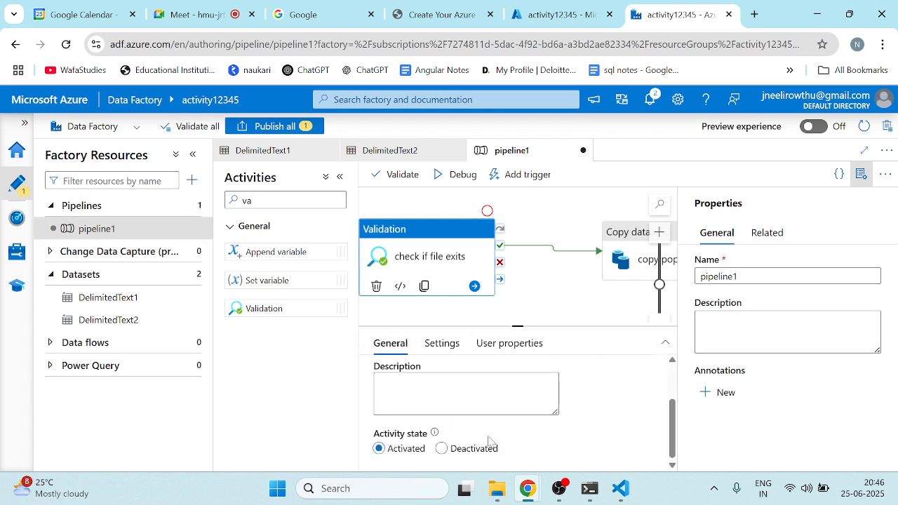
scroll(487, 441, "up", 3)
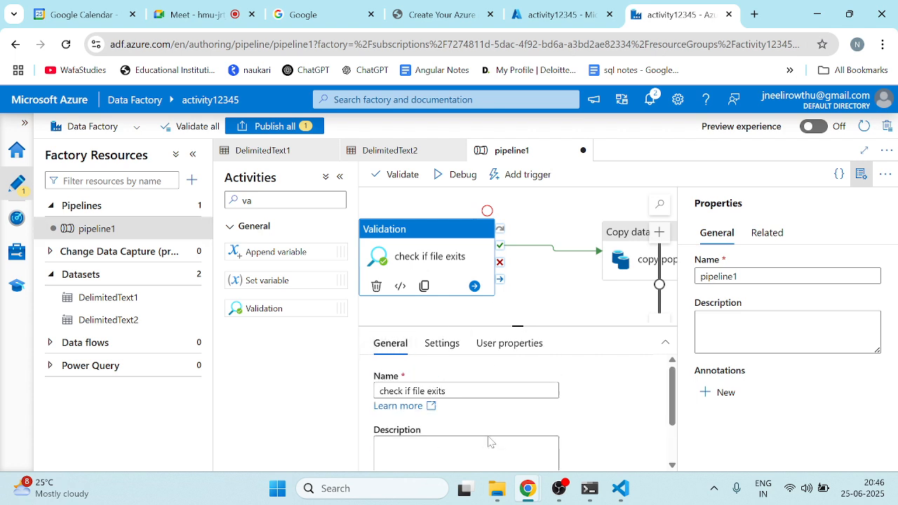
left_click(432, 344)
left_click(535, 344)
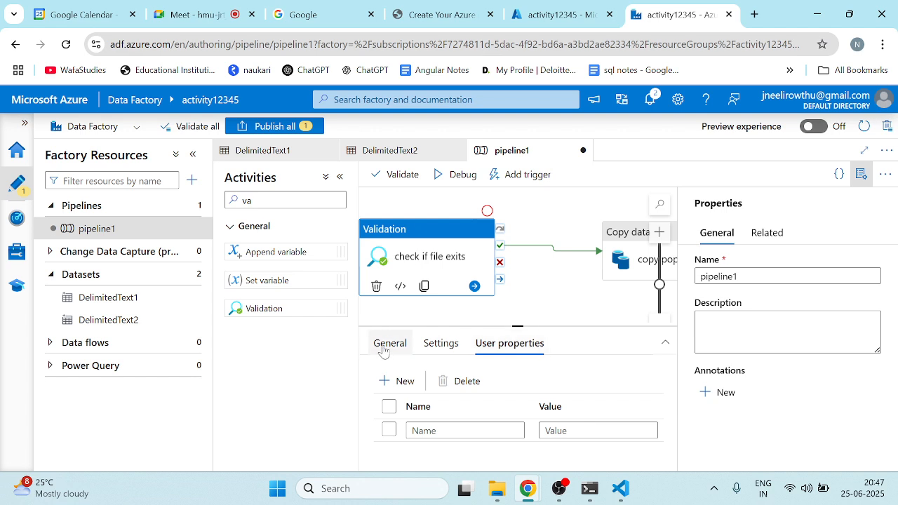
left_click(390, 343)
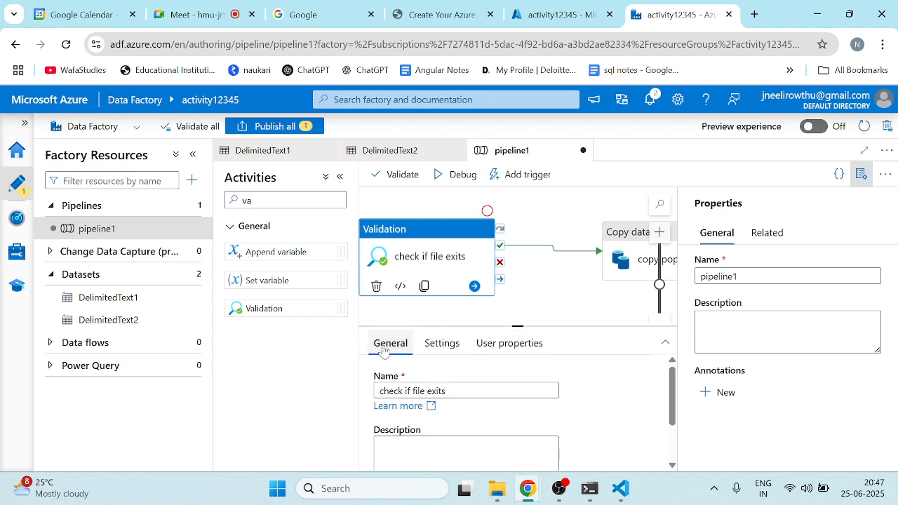
Step: Inspect the copy population activity's settings, try a debug run of pipeline1, and read and close the run's error details
left_click(626, 278)
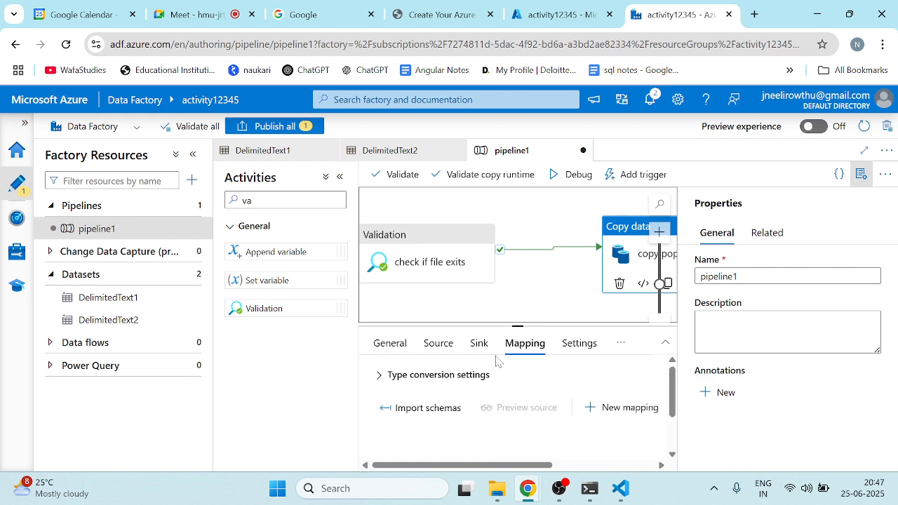
left_click(599, 346)
scroll(435, 439, "down", 5)
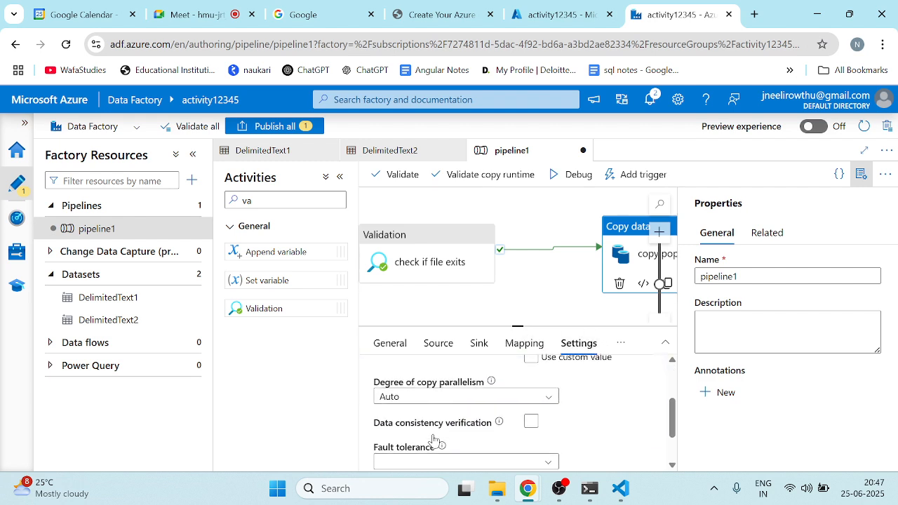
scroll(475, 430, "up", 5)
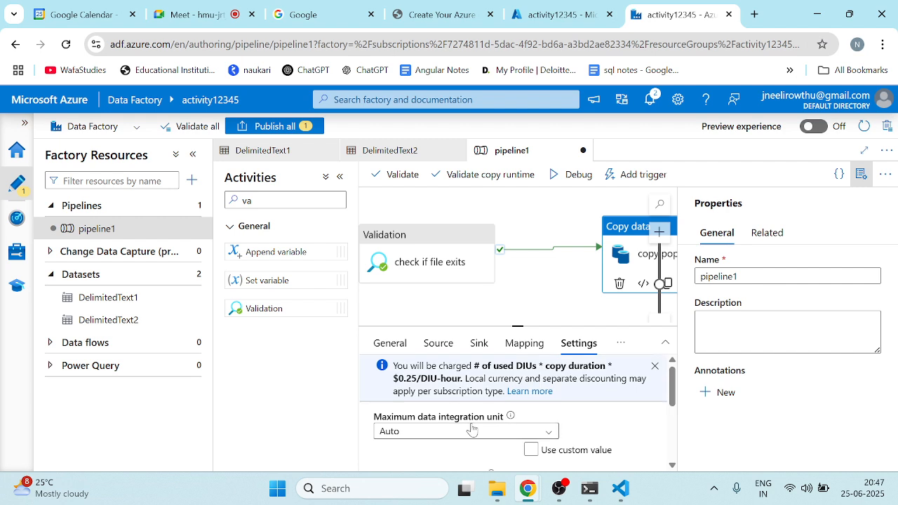
left_click(570, 174)
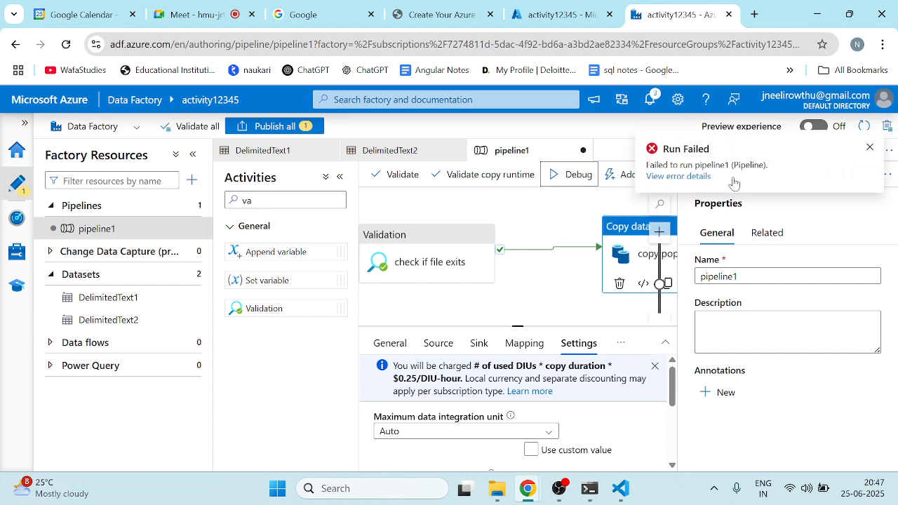
left_click(680, 177)
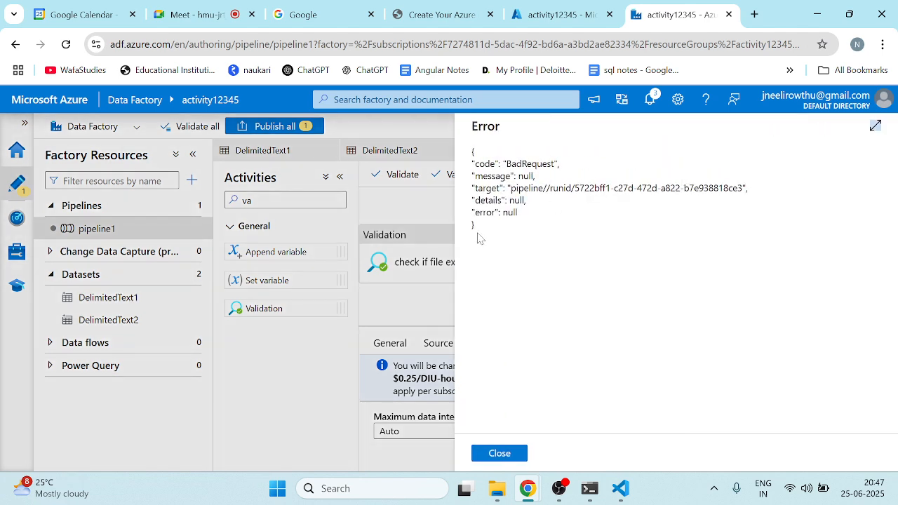
left_click_drag(479, 238, 465, 148)
left_click(520, 243)
left_click(499, 453)
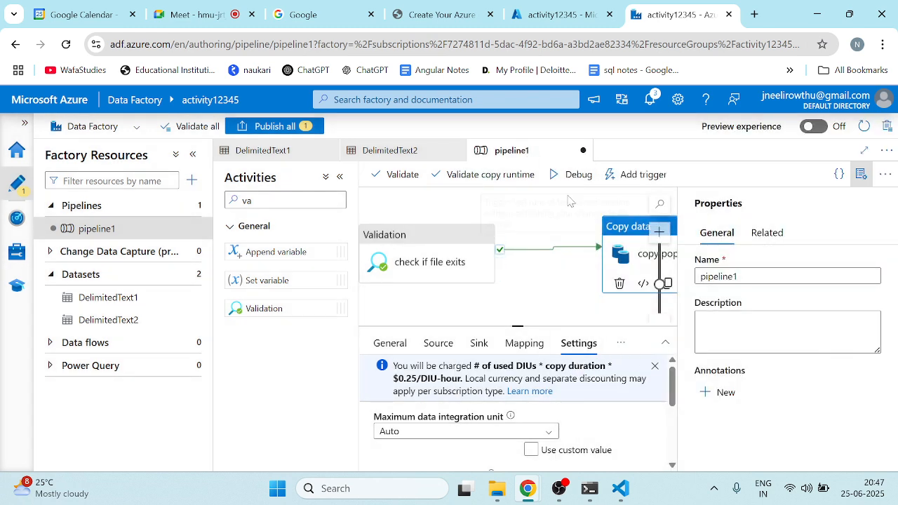
Step: Set the copy population activity's timeout to 0.03:00:00 and its retry count to 1
left_click(388, 343)
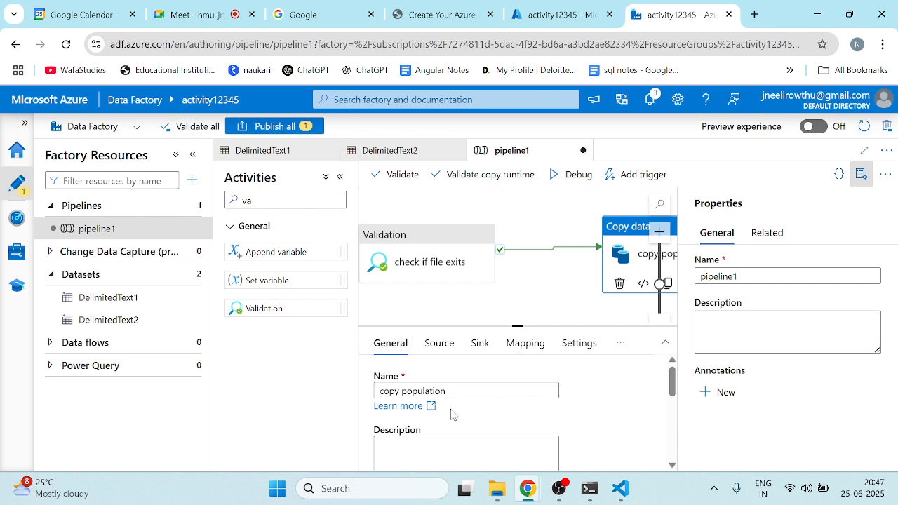
scroll(452, 415, "down", 6)
scroll(421, 417, "up", 3)
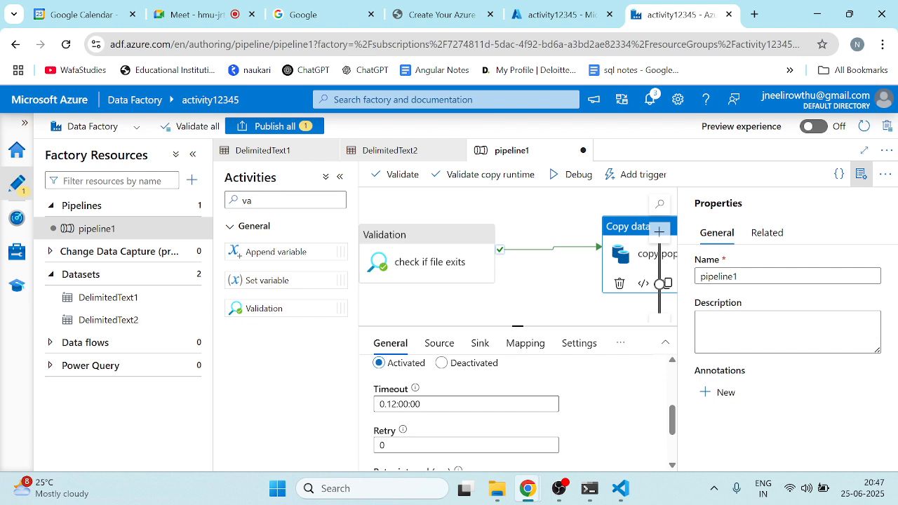
left_click(392, 404)
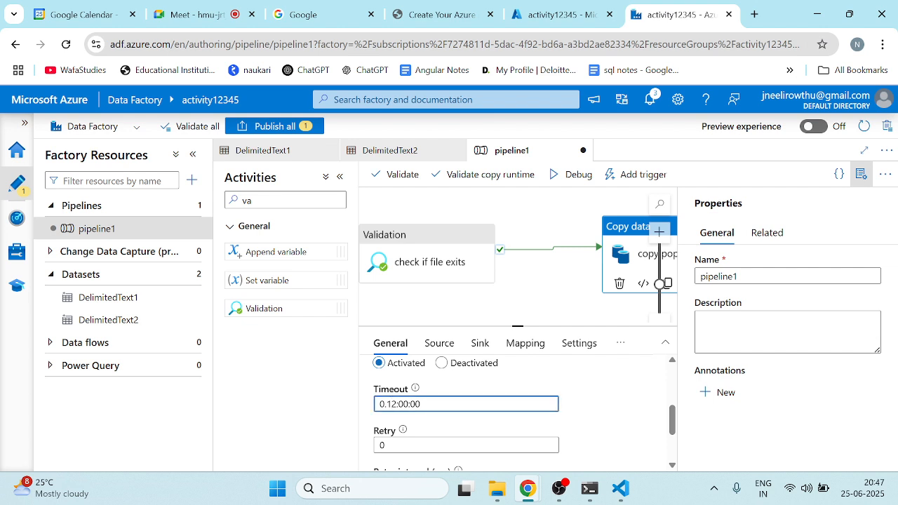
key("BackSpace")
type("0")
key("Delete")
type("3")
left_click(463, 445)
key("BackSpace")
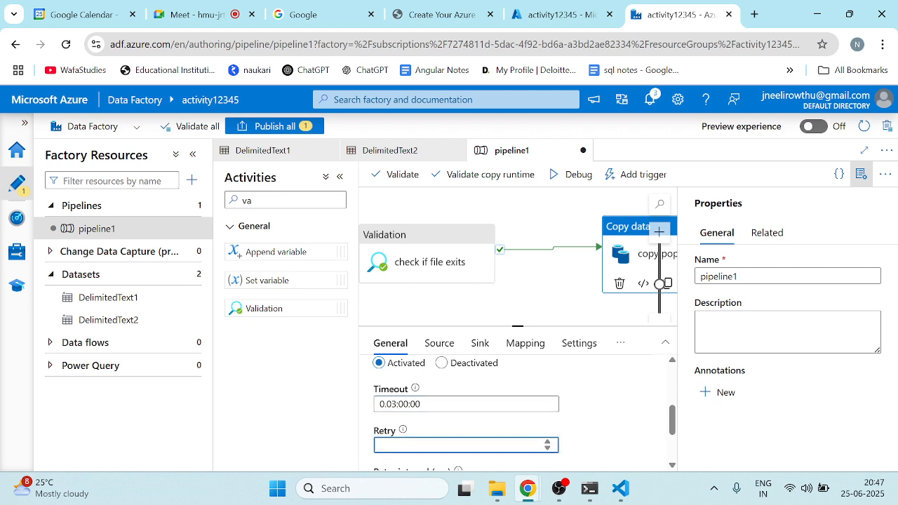
type("1")
Step: Enable secure output and secure input for the copy population activity
scroll(618, 385, "down", 2)
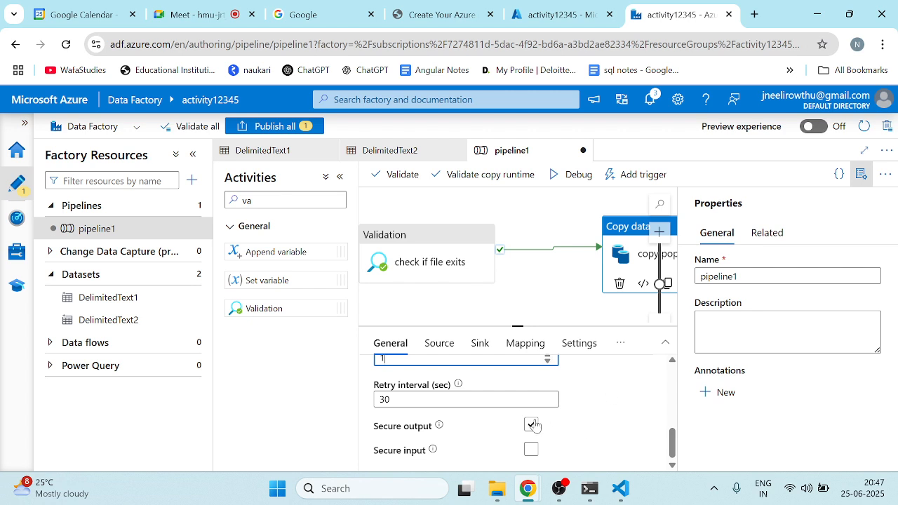
left_click(531, 425)
left_click(531, 450)
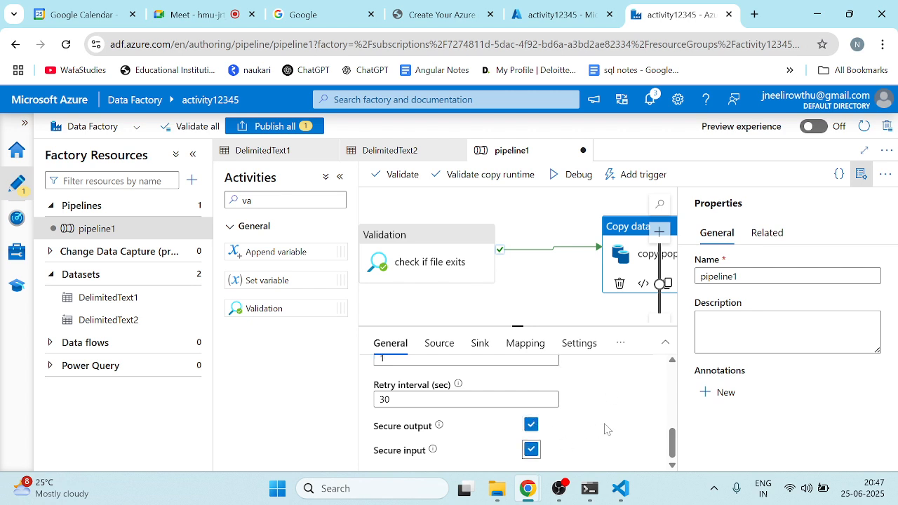
Step: Check the copy population activity's source configuration, retry the debug run of pipeline1, and view and close its error details
left_click(437, 343)
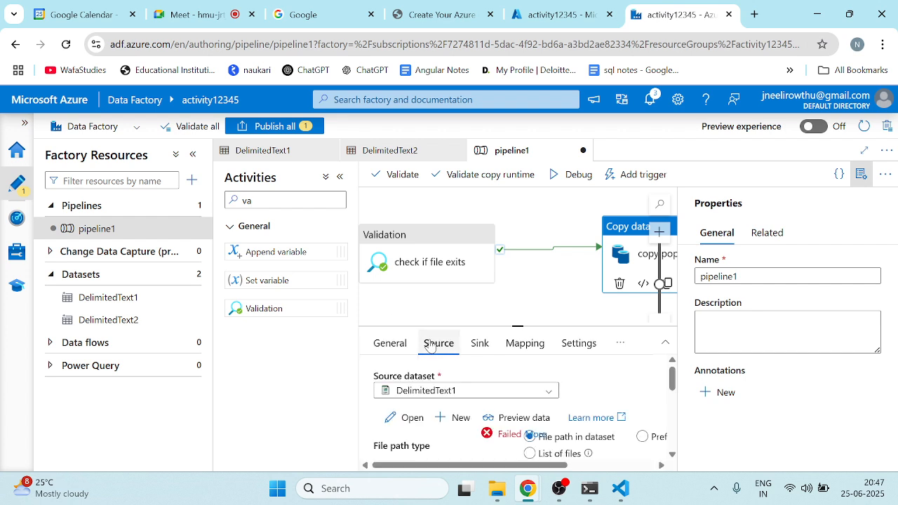
scroll(522, 415, "down", 1)
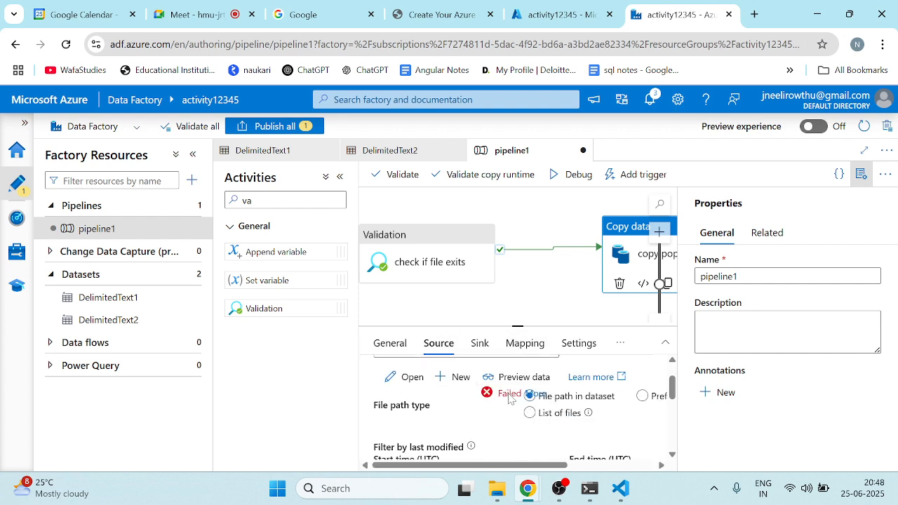
left_click(556, 399)
scroll(541, 376, "up", 1)
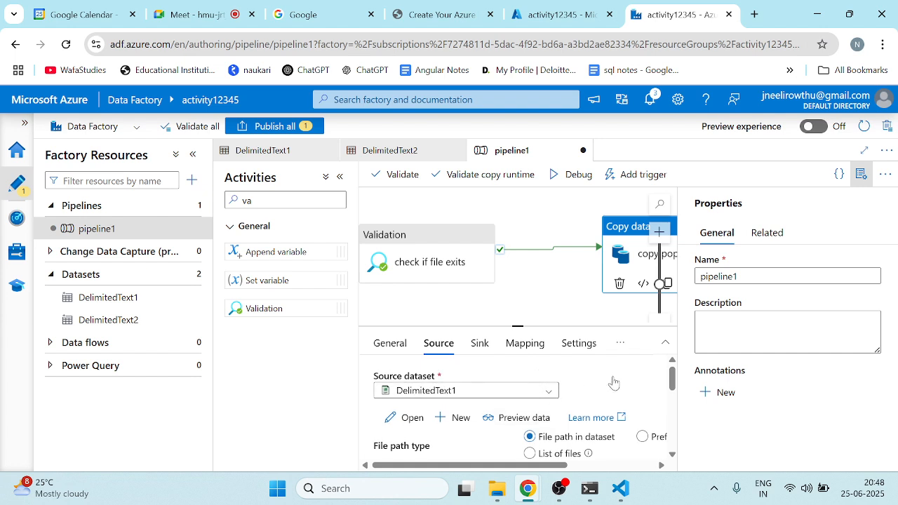
left_click(576, 177)
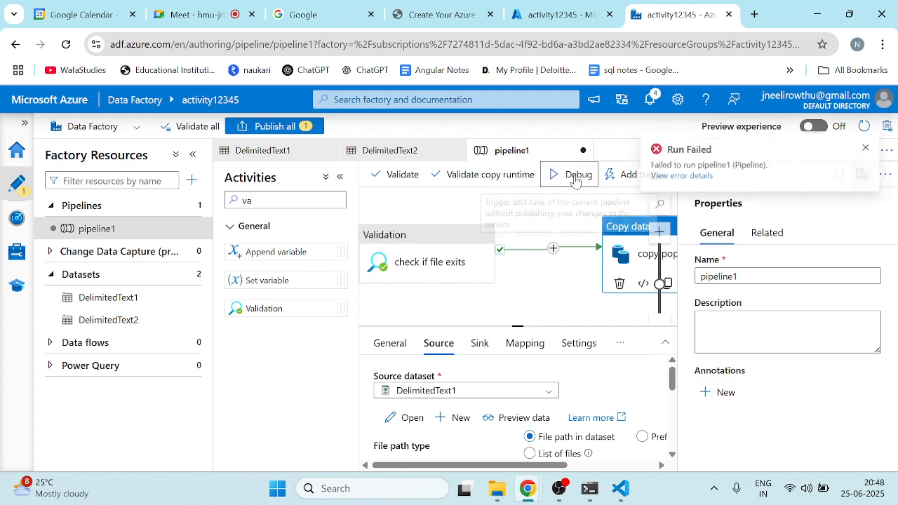
left_click(678, 176)
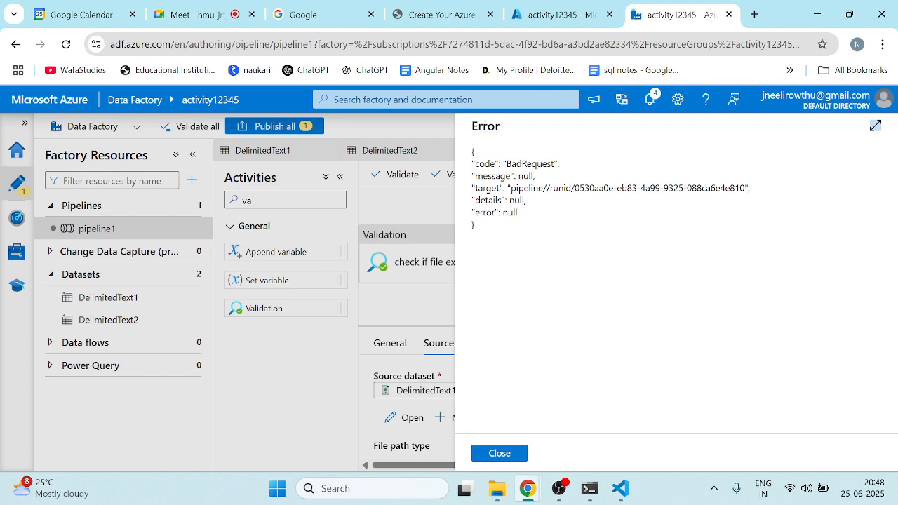
left_click(499, 454)
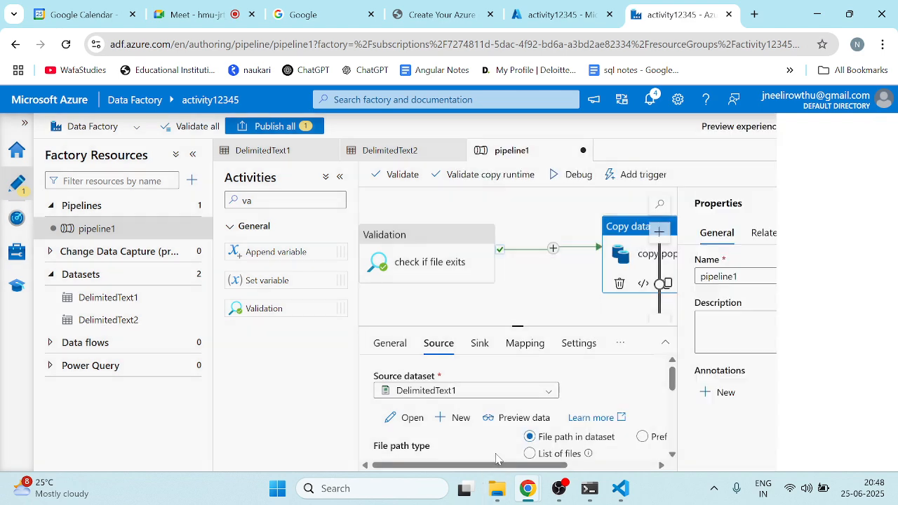
Step: Select the check if file exits activity, close the Create Your Azure browser page, and return to the data factory without the floating meeting window
left_click(426, 259)
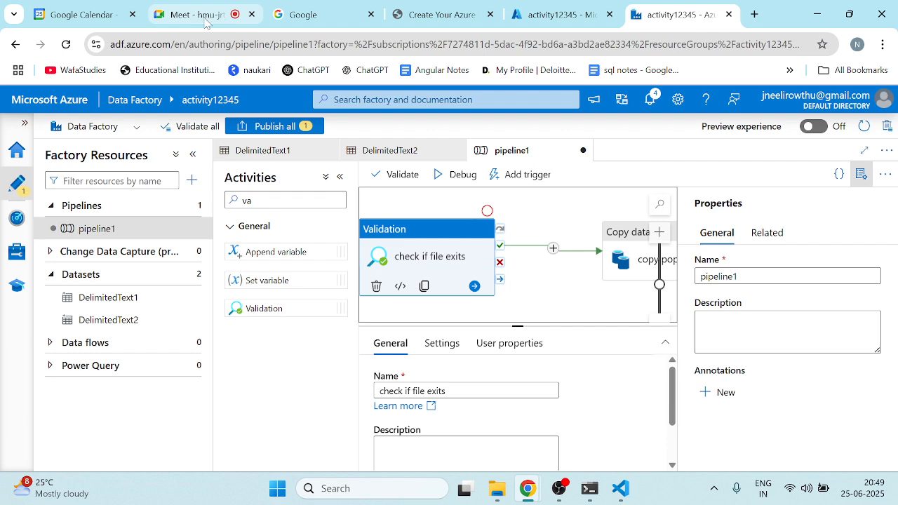
left_click(205, 22)
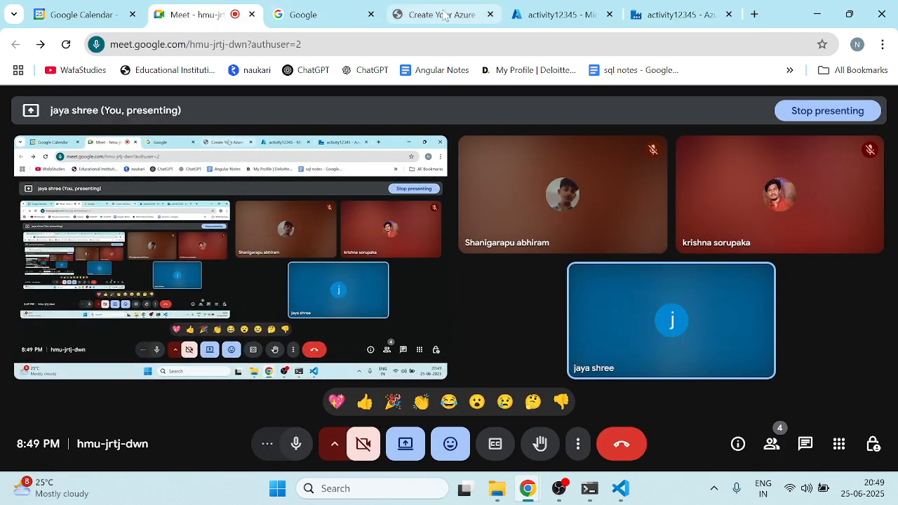
left_click(445, 16)
left_click(490, 14)
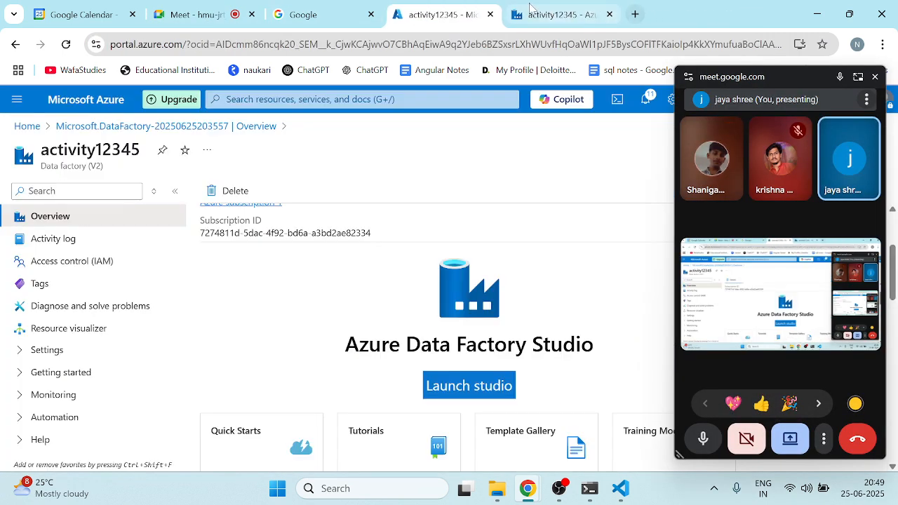
left_click(529, 10)
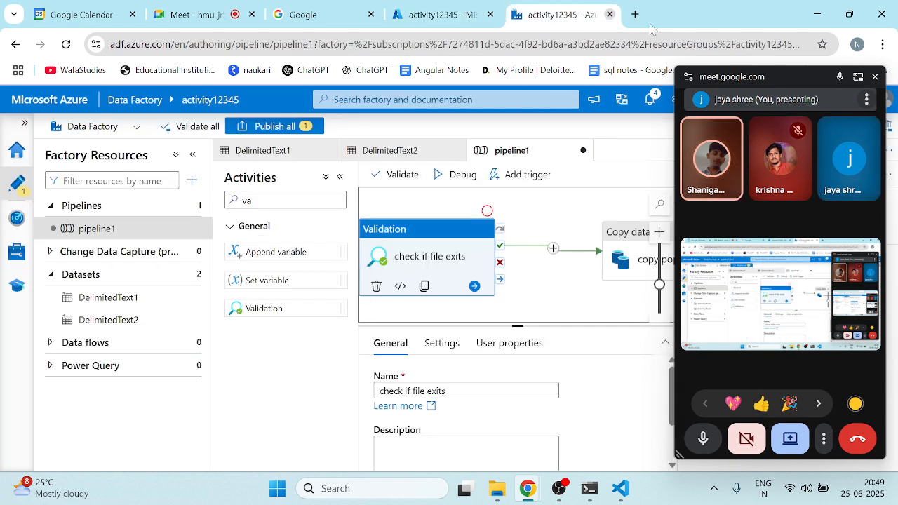
left_click(873, 78)
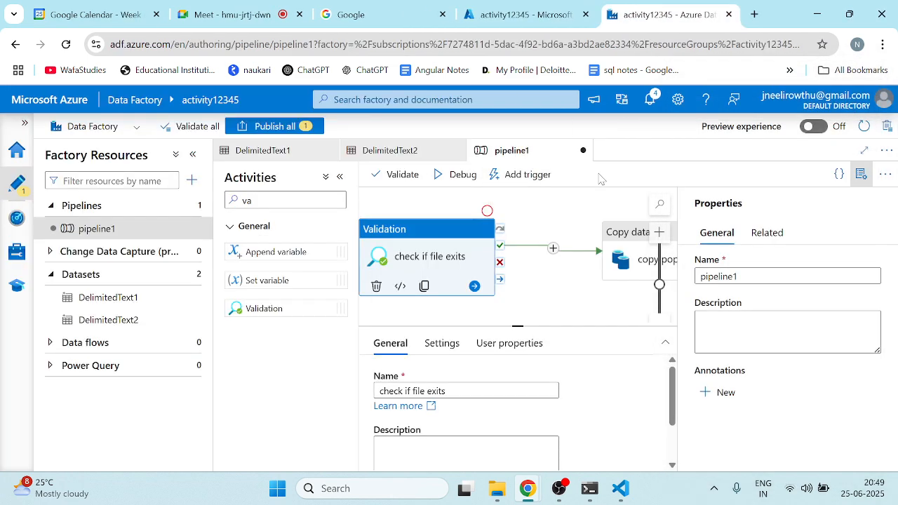
Step: Validate pipeline1, close the validation output, and publish the pipeline's pending changes to the live environment
left_click(409, 175)
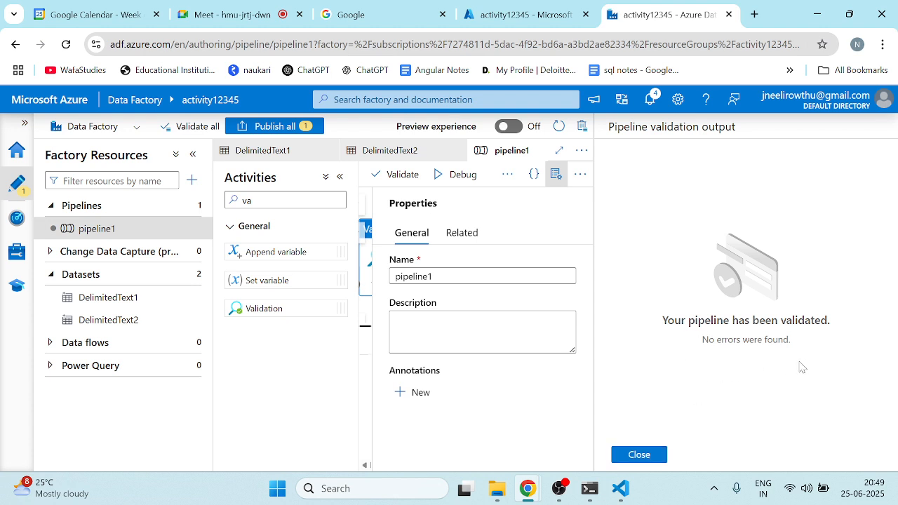
left_click(639, 454)
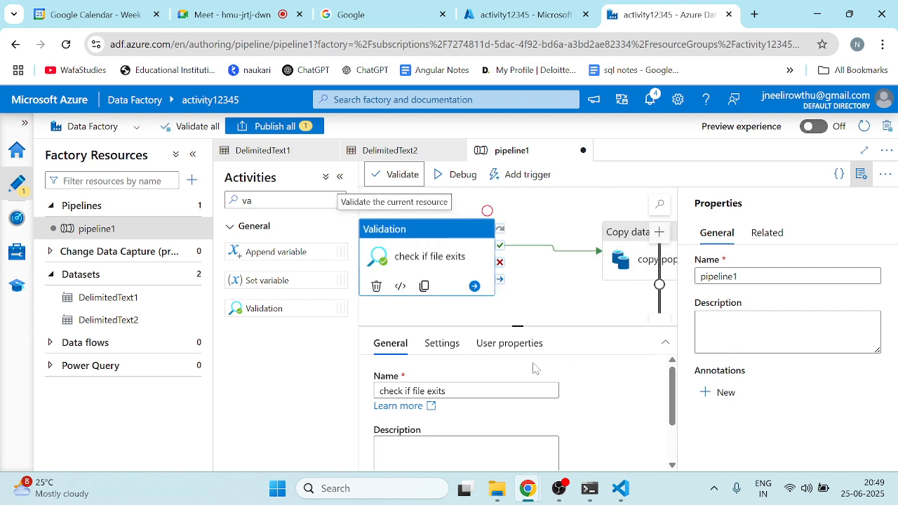
left_click(283, 129)
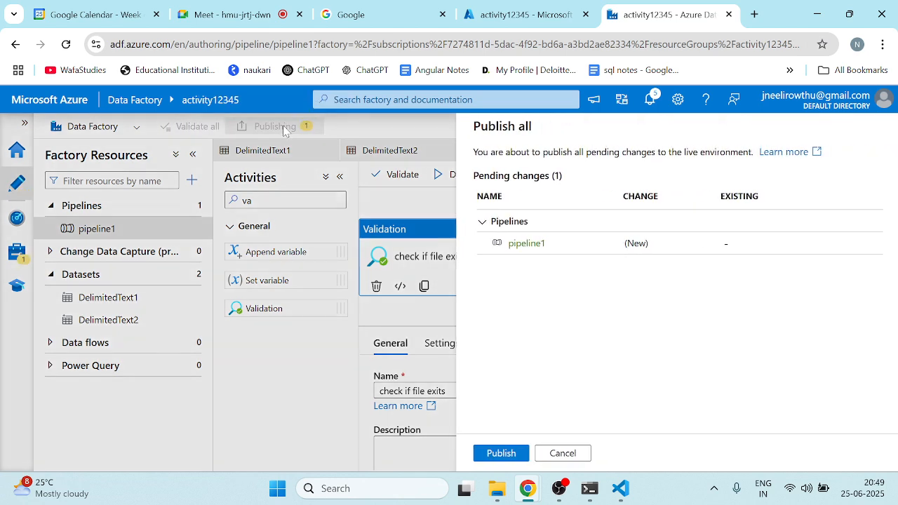
left_click(497, 454)
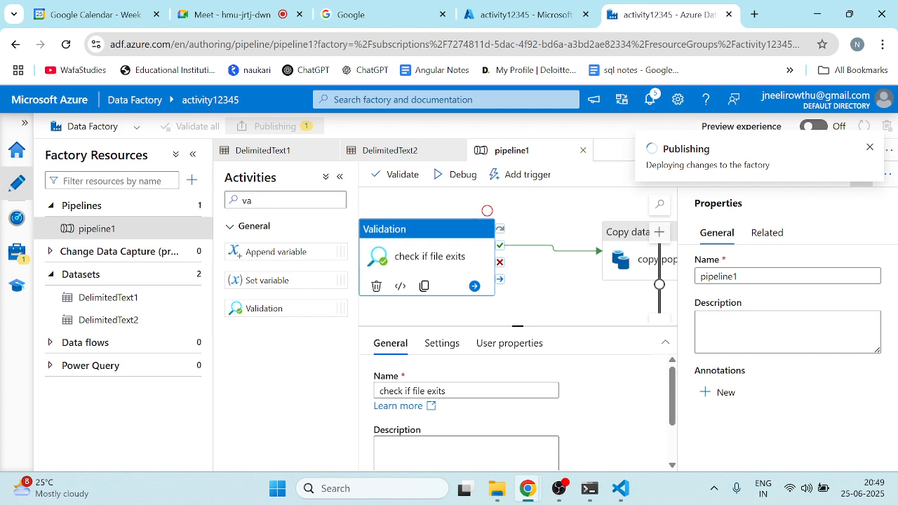